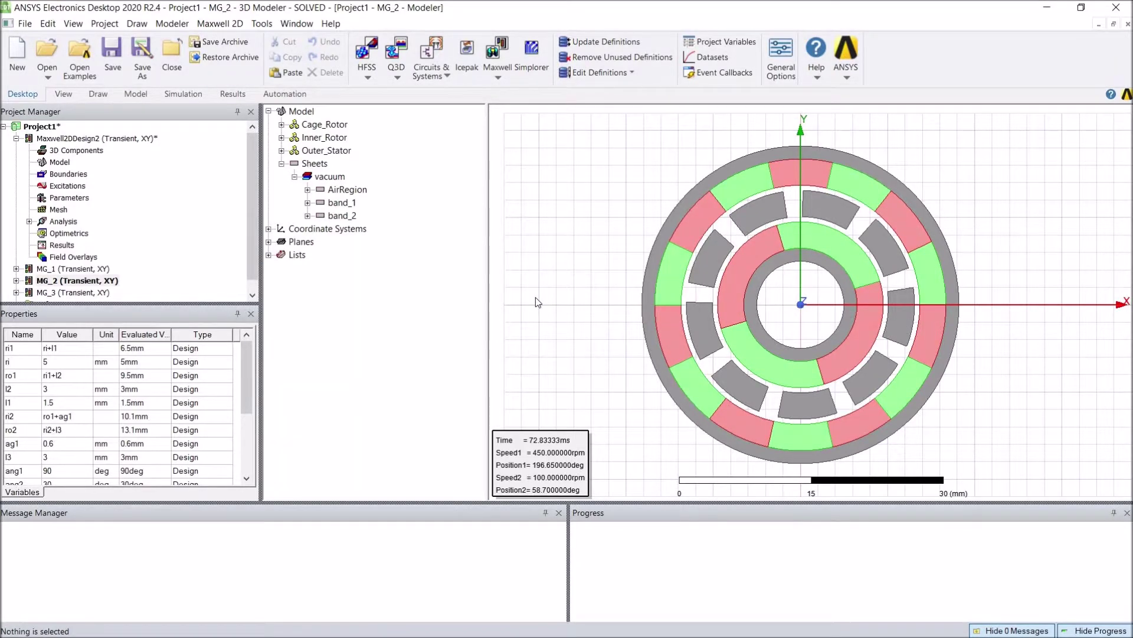
Activate Maxwell2DDesign2 and draw two circles centred at the origin, the second larger.
click(113, 141)
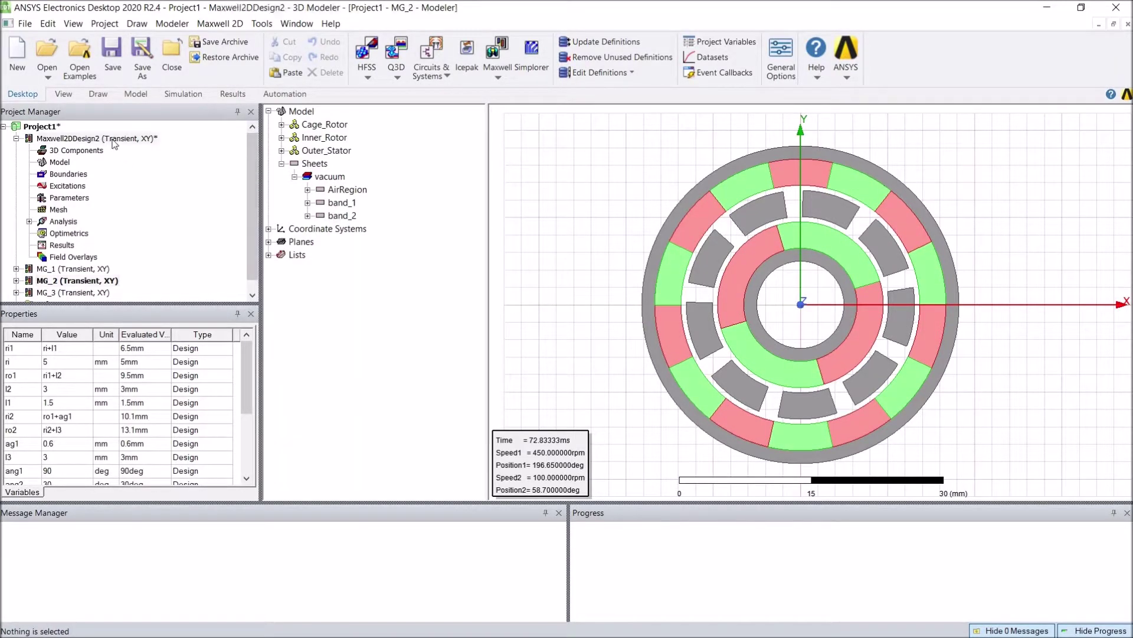
click(114, 140)
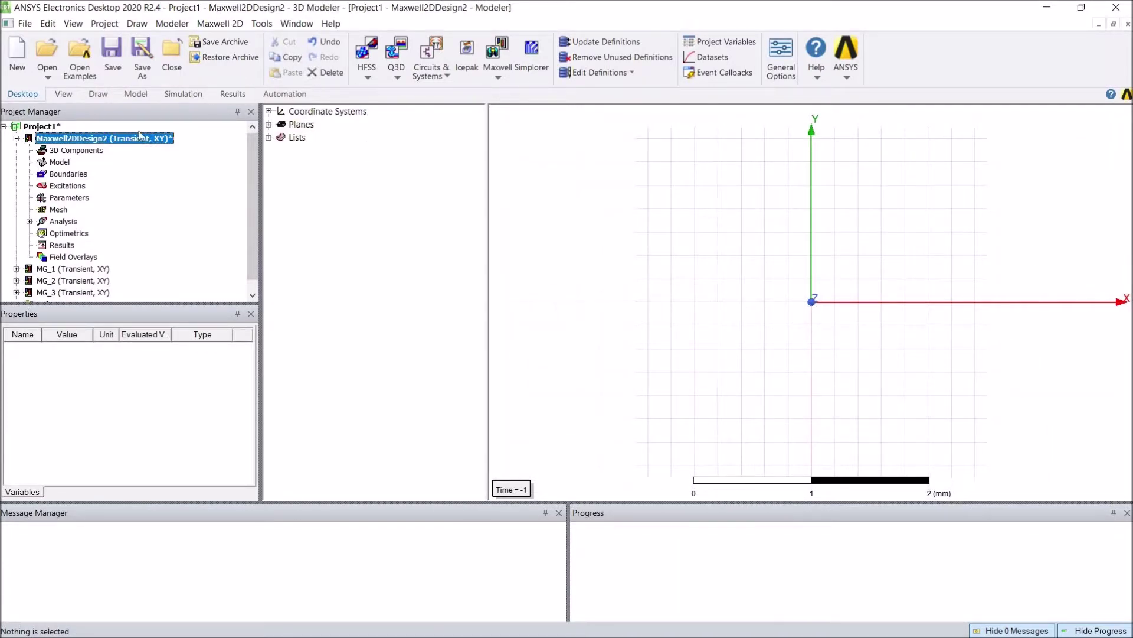
click(98, 94)
click(944, 41)
click(812, 302)
click(930, 303)
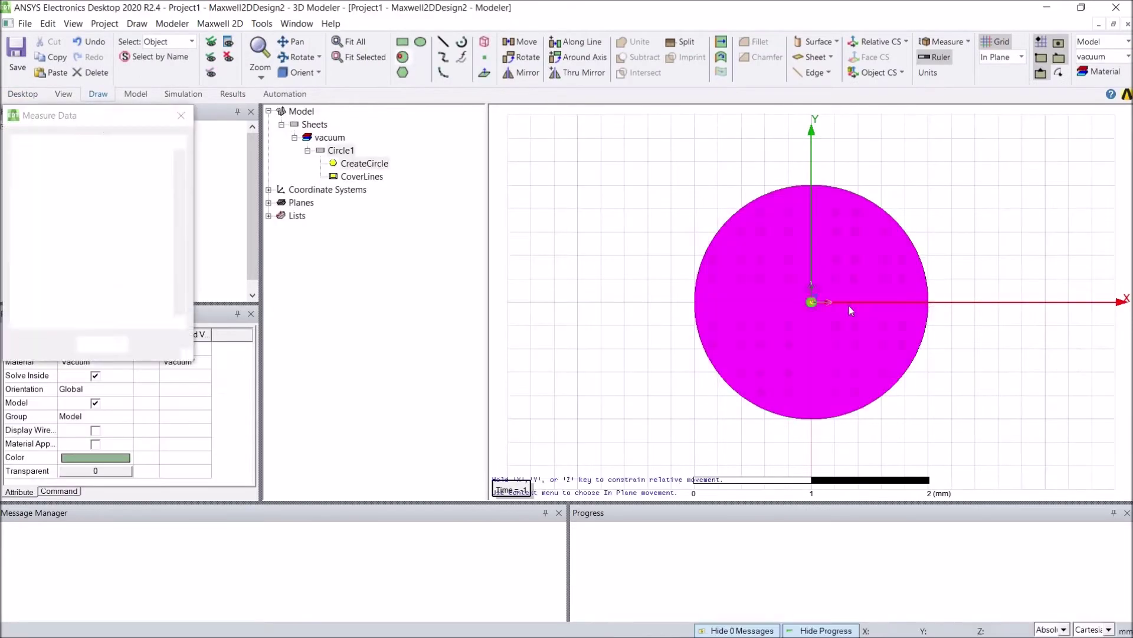
click(812, 302)
click(997, 302)
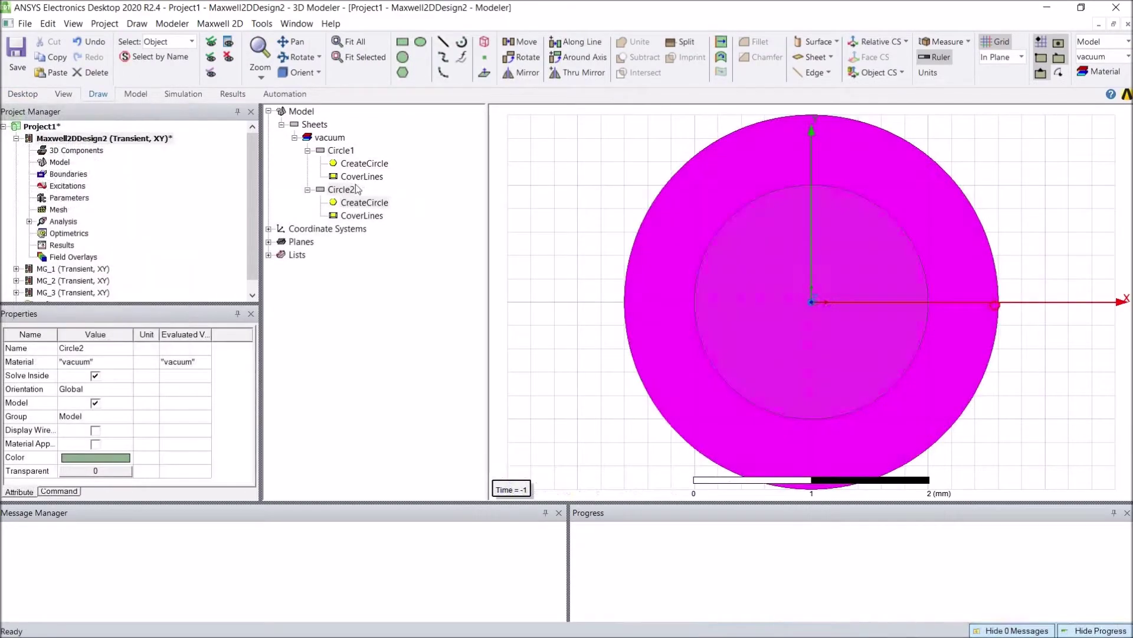
Set the first circle's radius to a new variable ri of 10 mm.
click(362, 164)
click(105, 404)
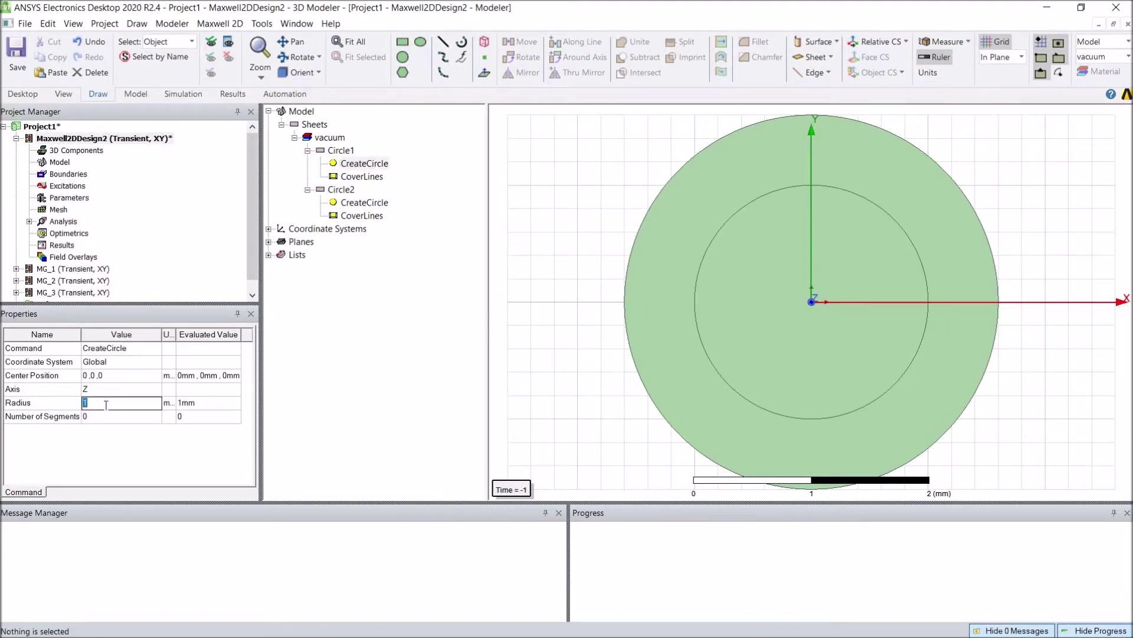
text(ri)
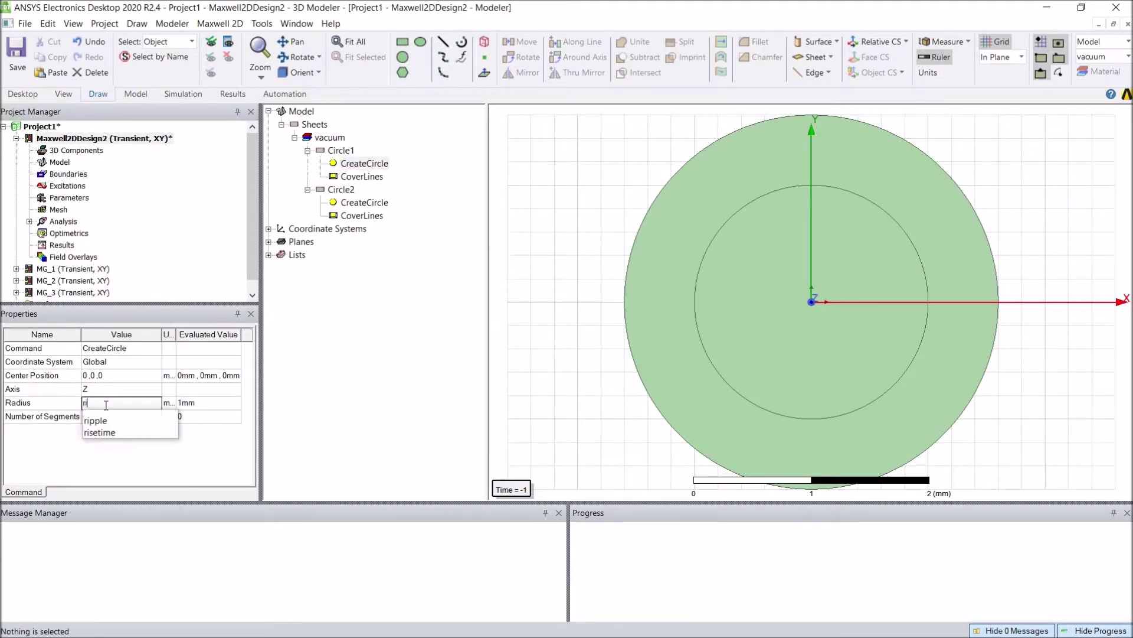
key(Return)
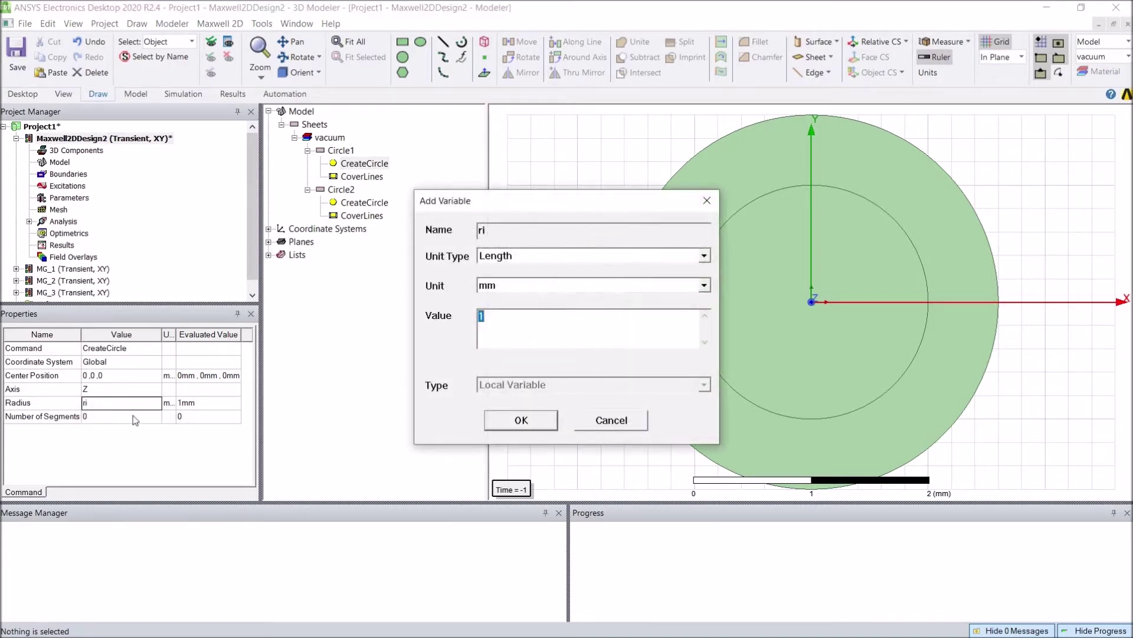
text(10)
click(538, 425)
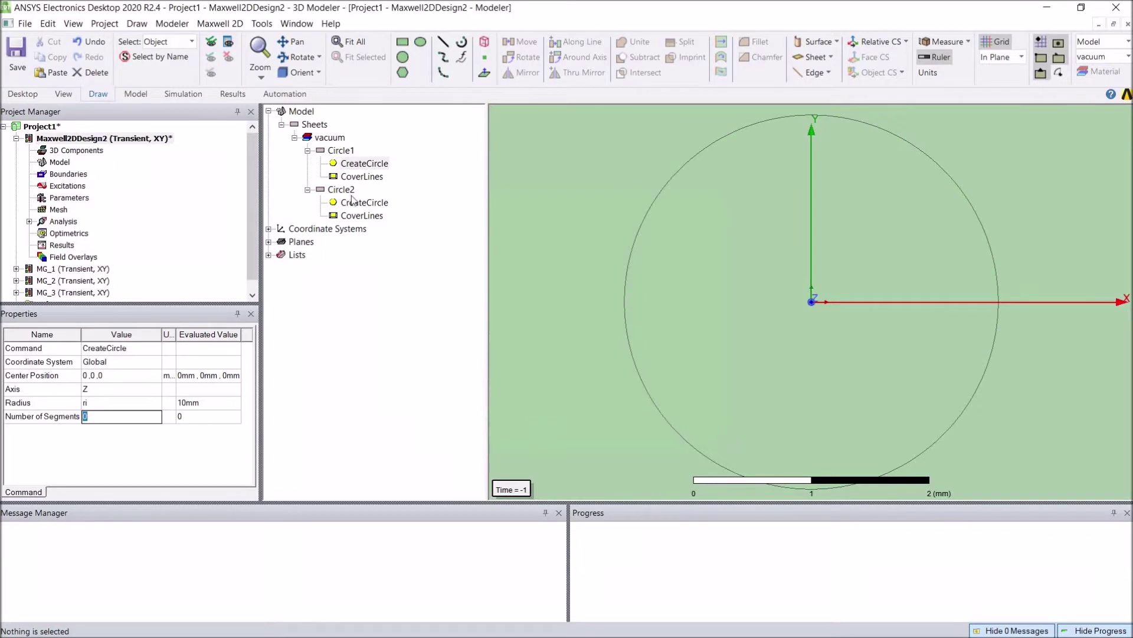
Set the second circle's radius to a new variable ri1.
click(356, 203)
click(129, 403)
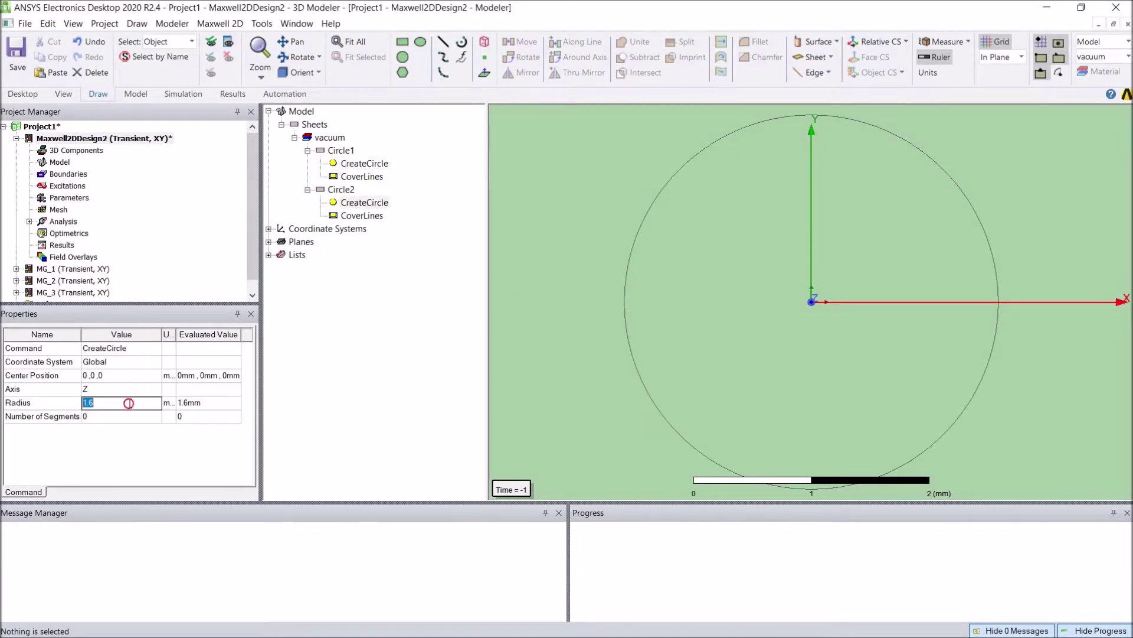
text(ri1)
key(Return)
Give ri1 the value 12 and subtract Circle1 from Circle2 to form a ring.
text(12)
click(486, 415)
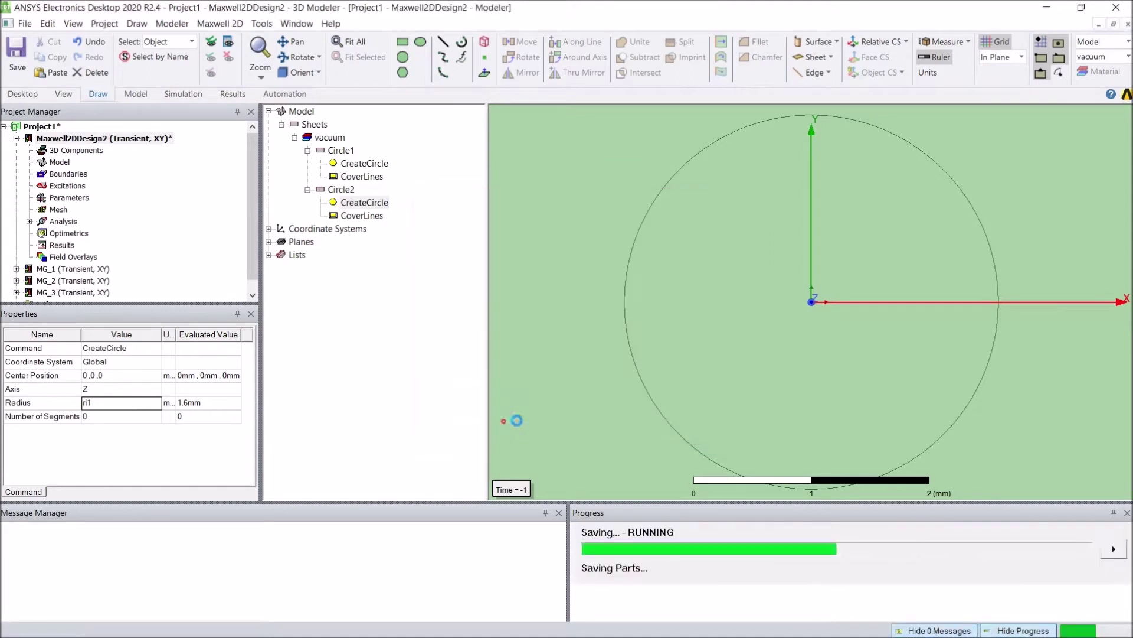
click(342, 190)
ctrl+click(343, 152)
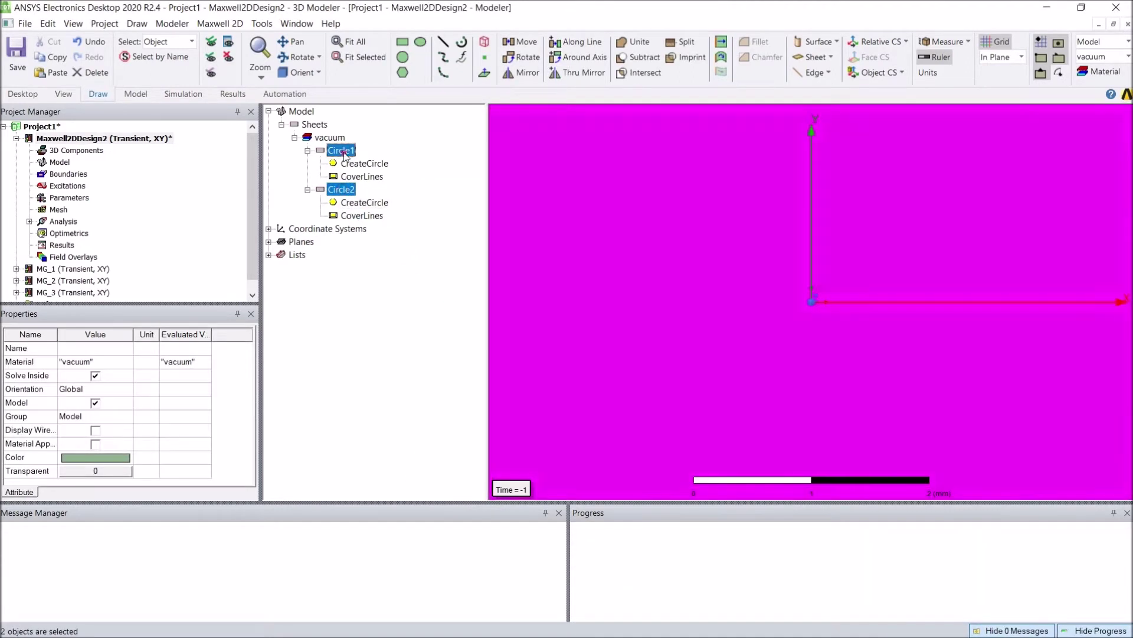
click(639, 56)
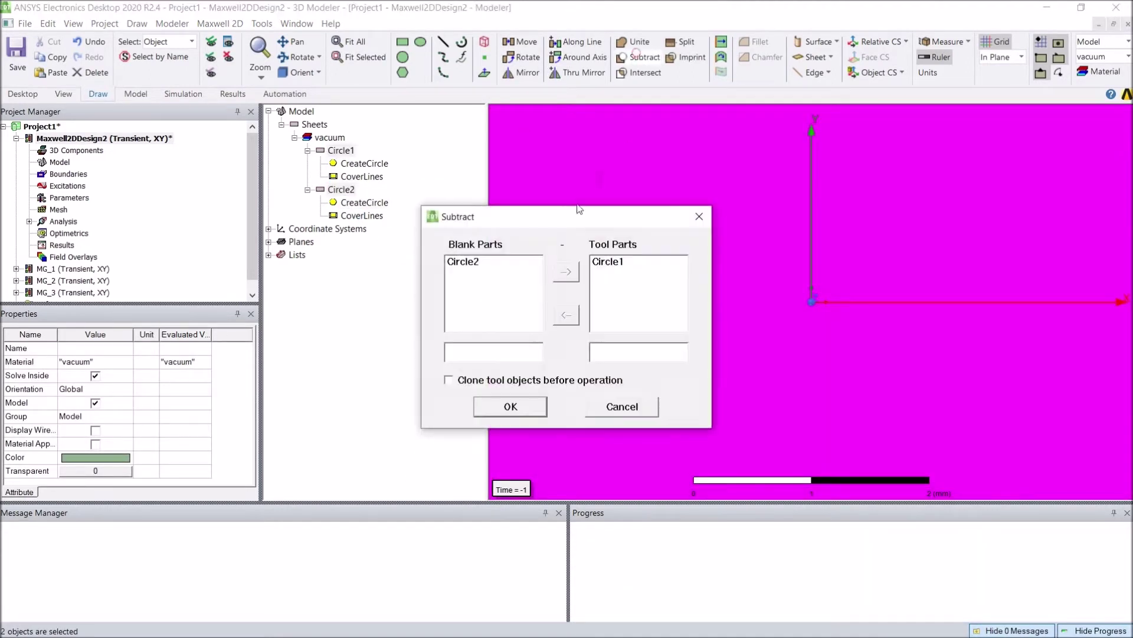
click(511, 407)
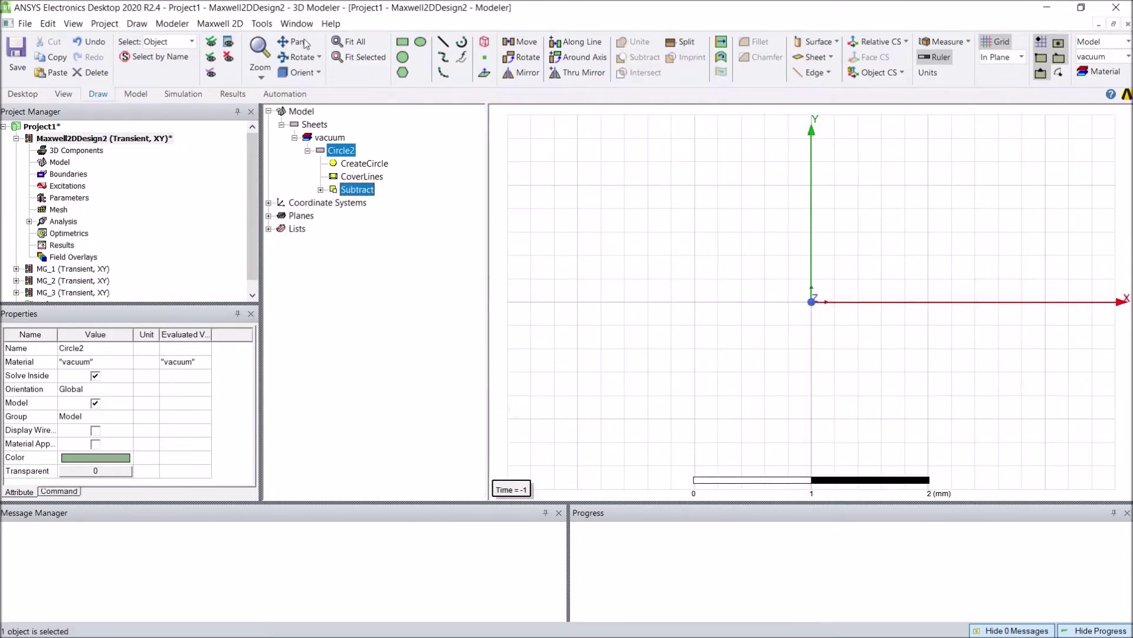
click(349, 42)
click(753, 290)
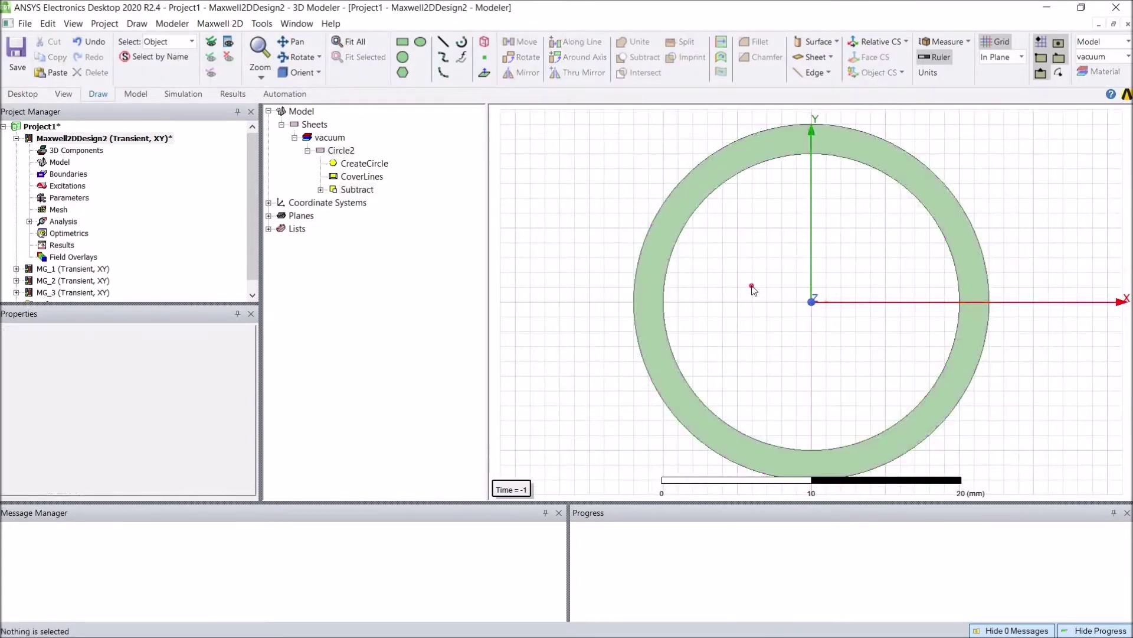
Name the ring Iron, assign material M19_29G and colour it grey.
click(674, 268)
click(107, 347)
text(Iron)
key(Return)
click(118, 364)
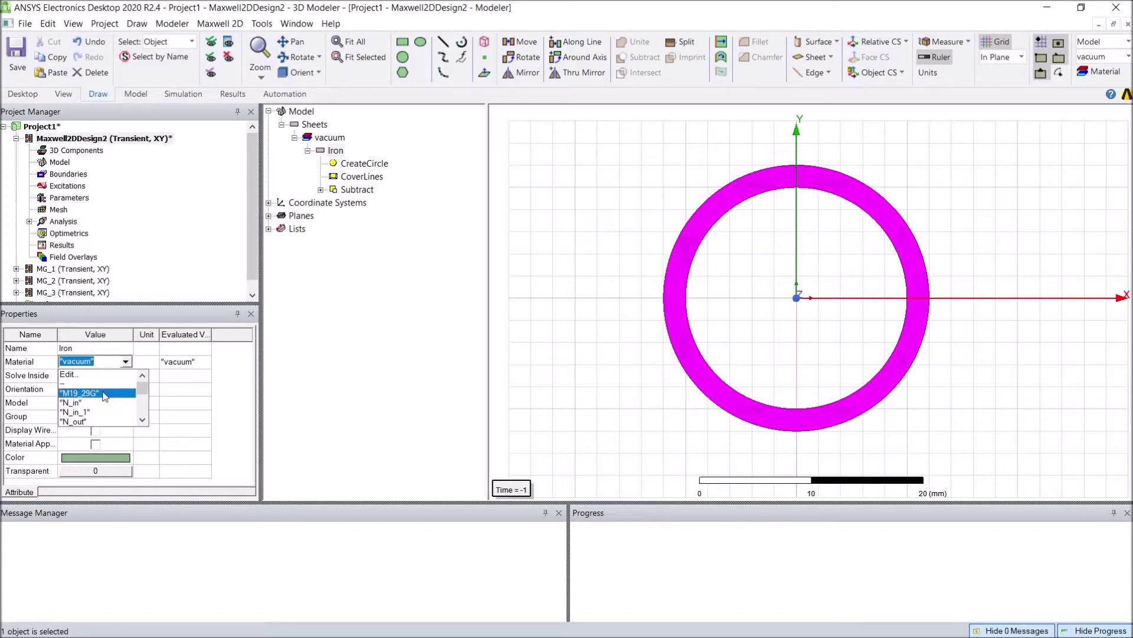
click(102, 392)
click(99, 458)
click(467, 321)
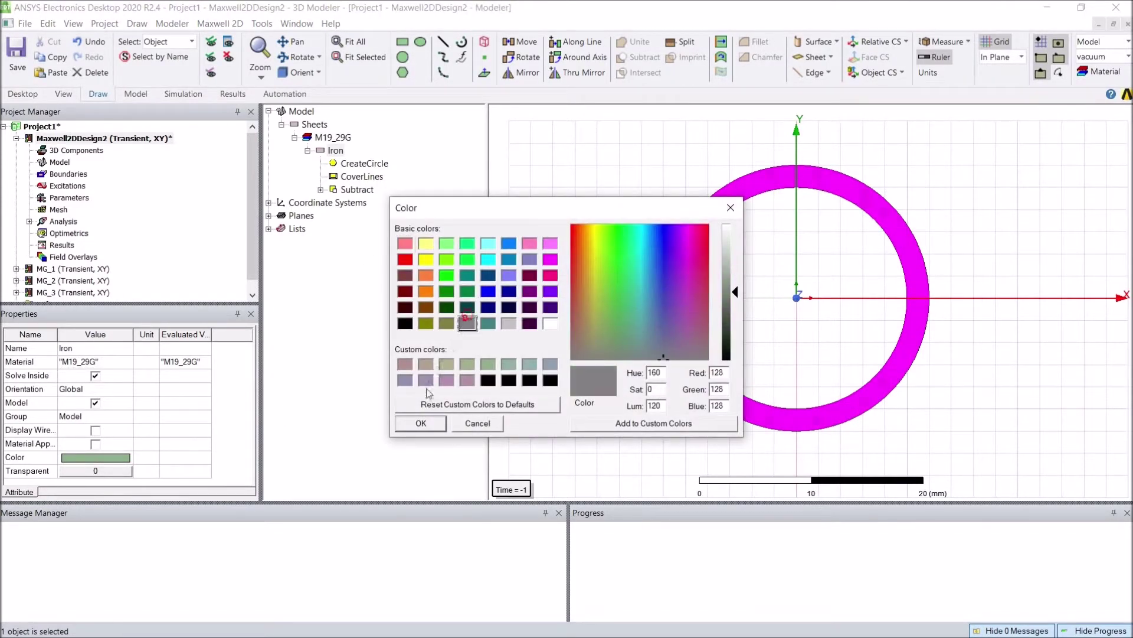
click(420, 423)
click(608, 287)
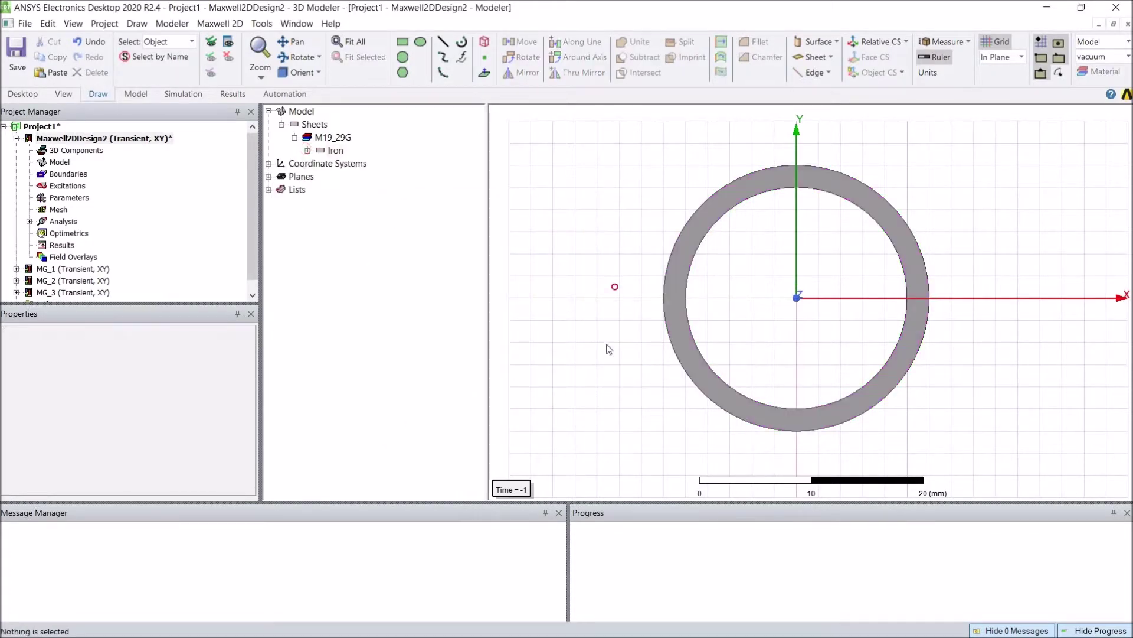
scroll(612, 286, down, 2)
key(ctrl+m)
Draw a 90° centre-point arc of radius 12 mm about the origin using cylindrical entry.
click(1093, 629)
click(1095, 608)
text(0)
key(Tab)
text(0)
key(Tab)
key(Return)
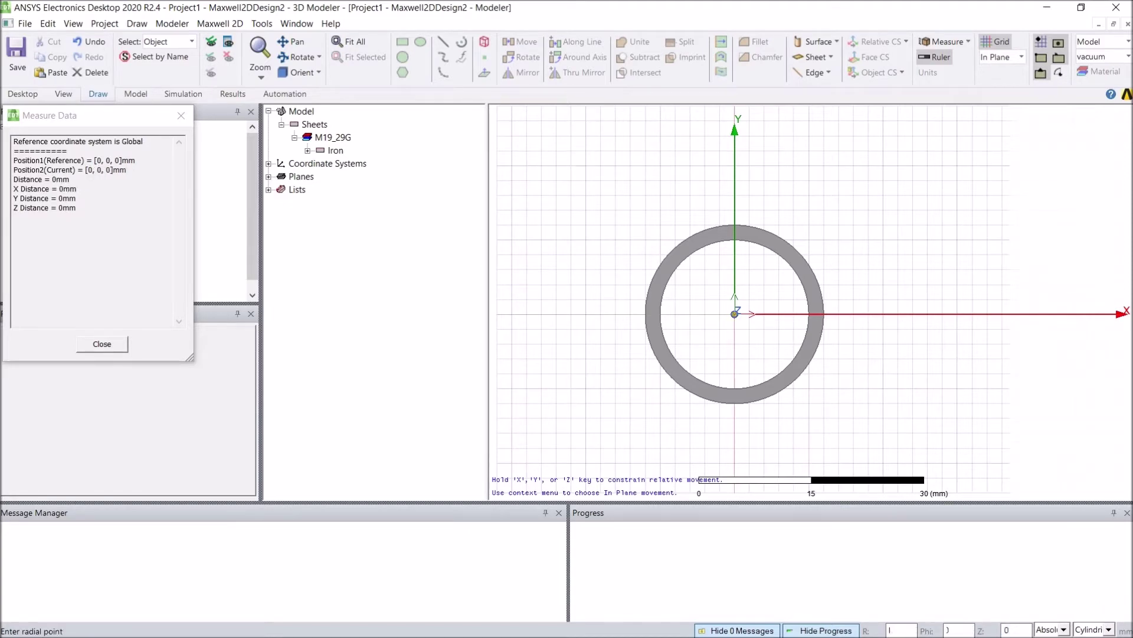
text(12)
key(Return)
text(90)
key(Return)
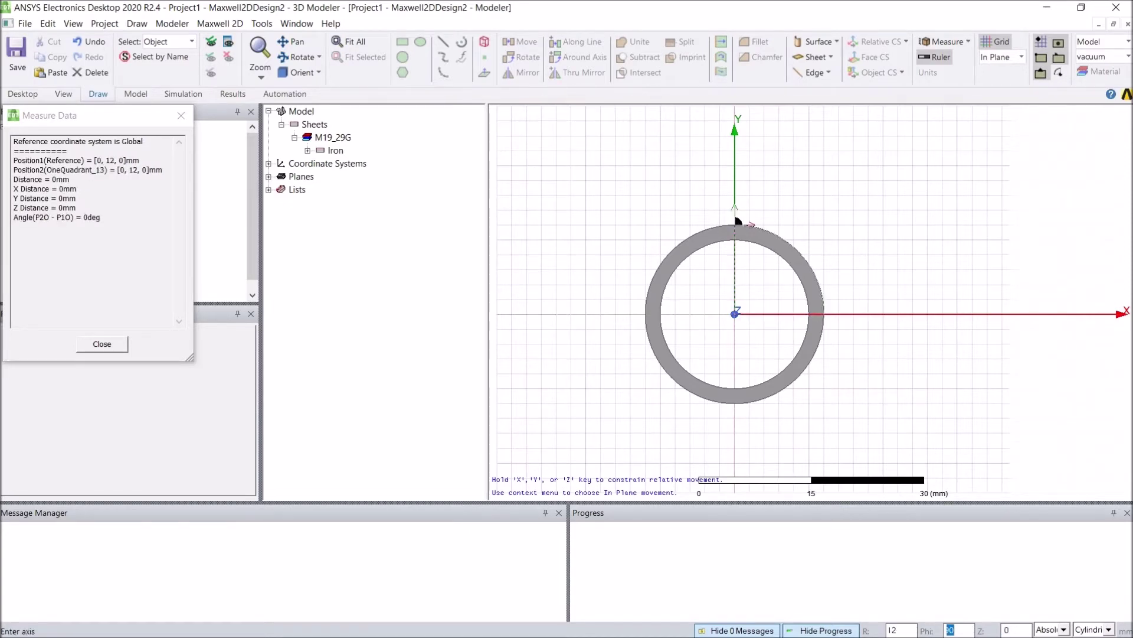
right_click(837, 251)
click(850, 275)
Hide the Iron ring.
click(752, 241)
click(228, 56)
scroll(856, 207, up, 3)
Draw a second centre-point arc of radius 14 mm about the origin.
click(461, 42)
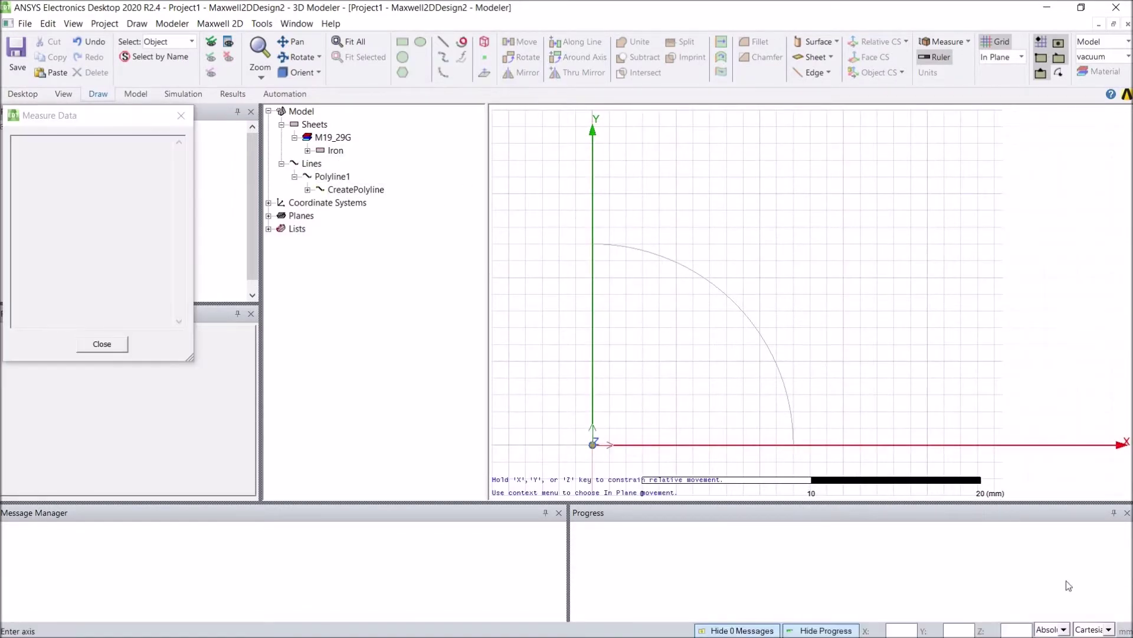
click(1108, 629)
click(1091, 604)
key(Tab)
text(0)
key(Tab)
text(0)
key(Tab)
text(0)
key(Return)
text(14)
key(Return)
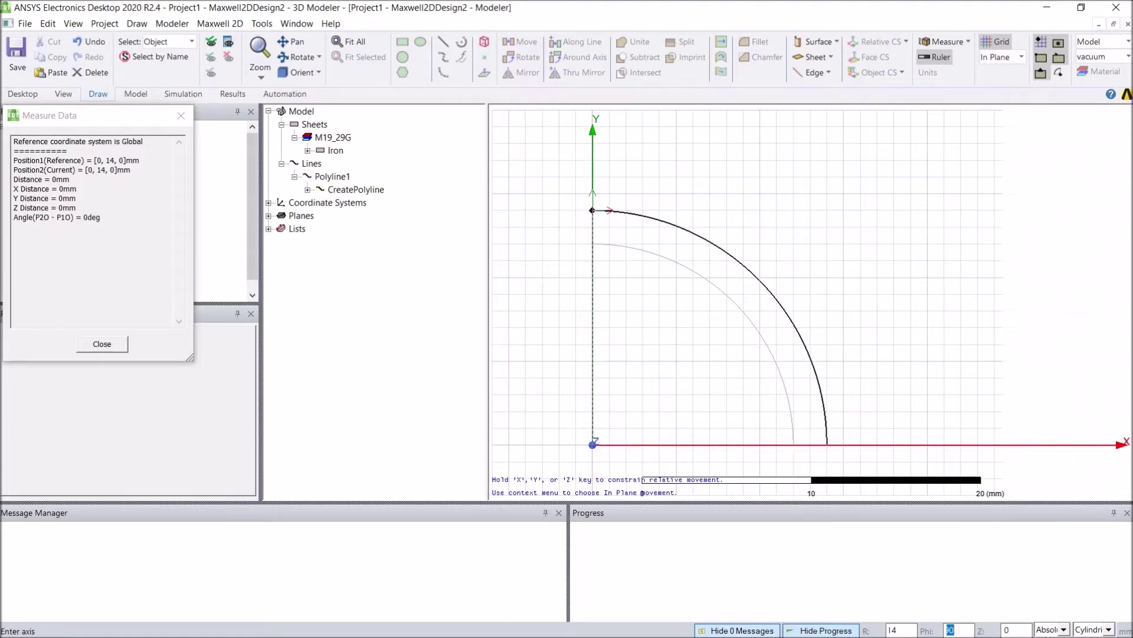
right_click(716, 187)
click(732, 205)
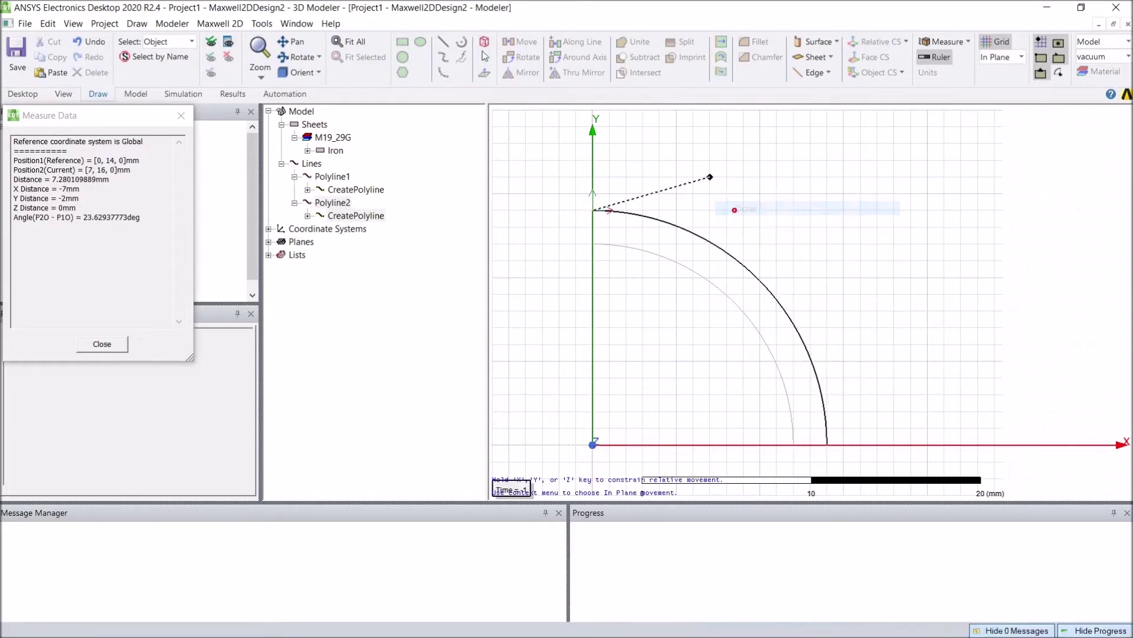
Draw radial lines from (0,12) to (0,14) and from (12,0) to (14,0).
click(443, 42)
click(593, 244)
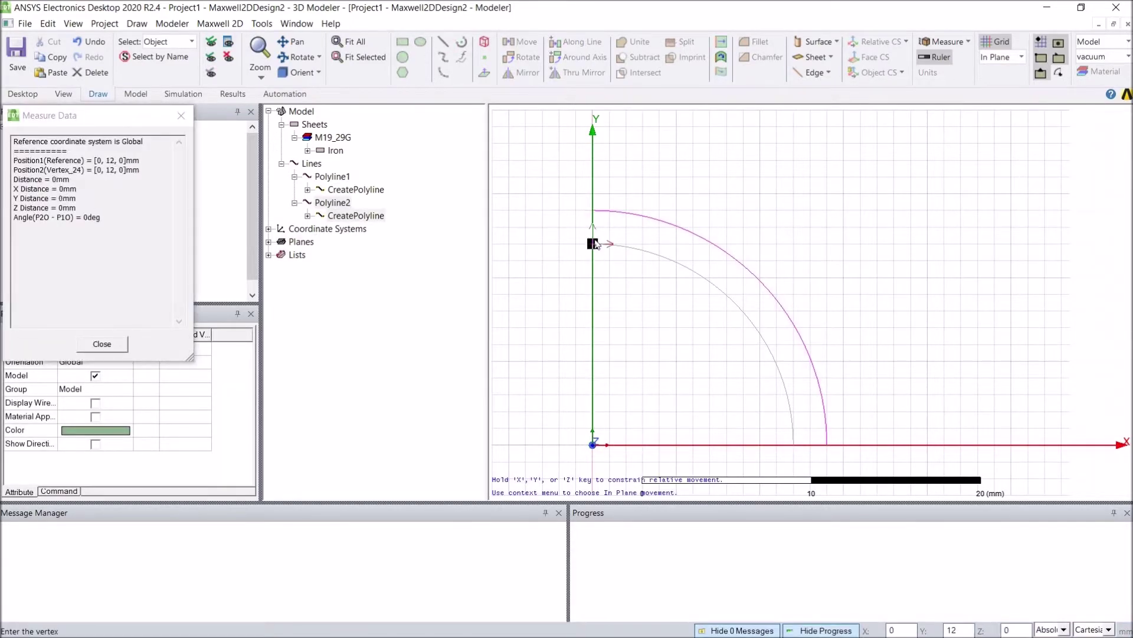
right_click(593, 210)
click(617, 236)
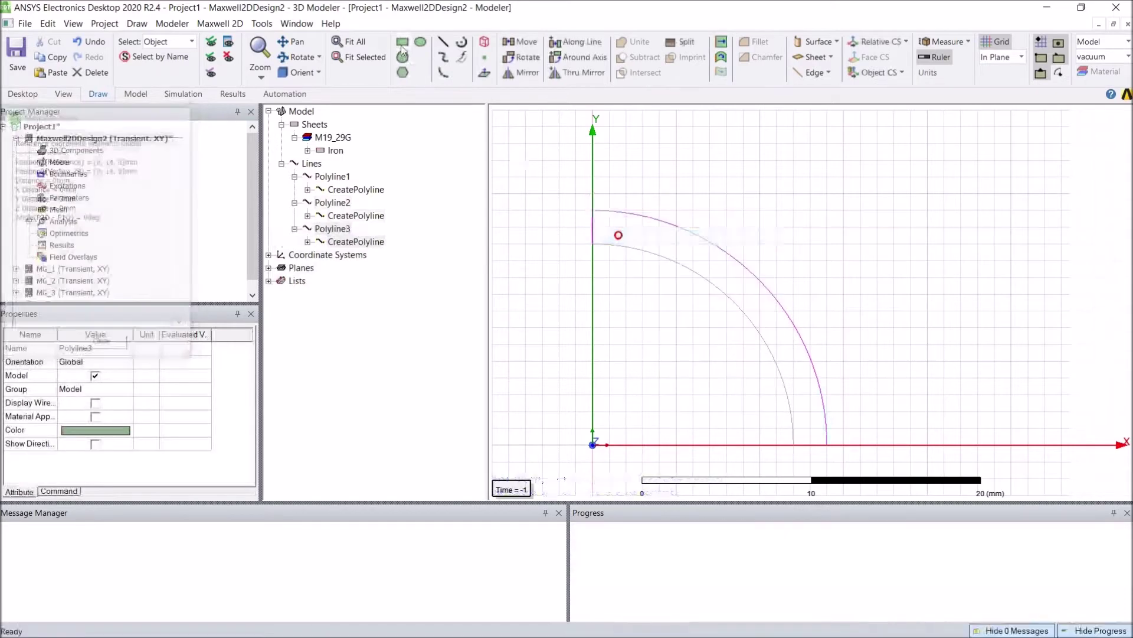
click(443, 42)
click(793, 445)
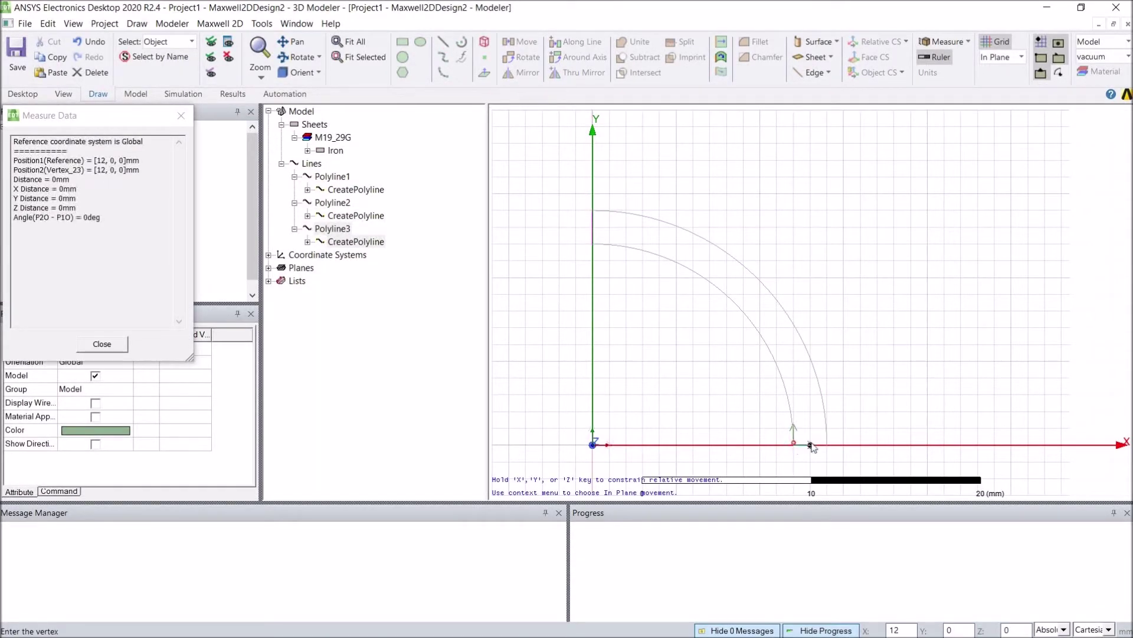
right_click(827, 444)
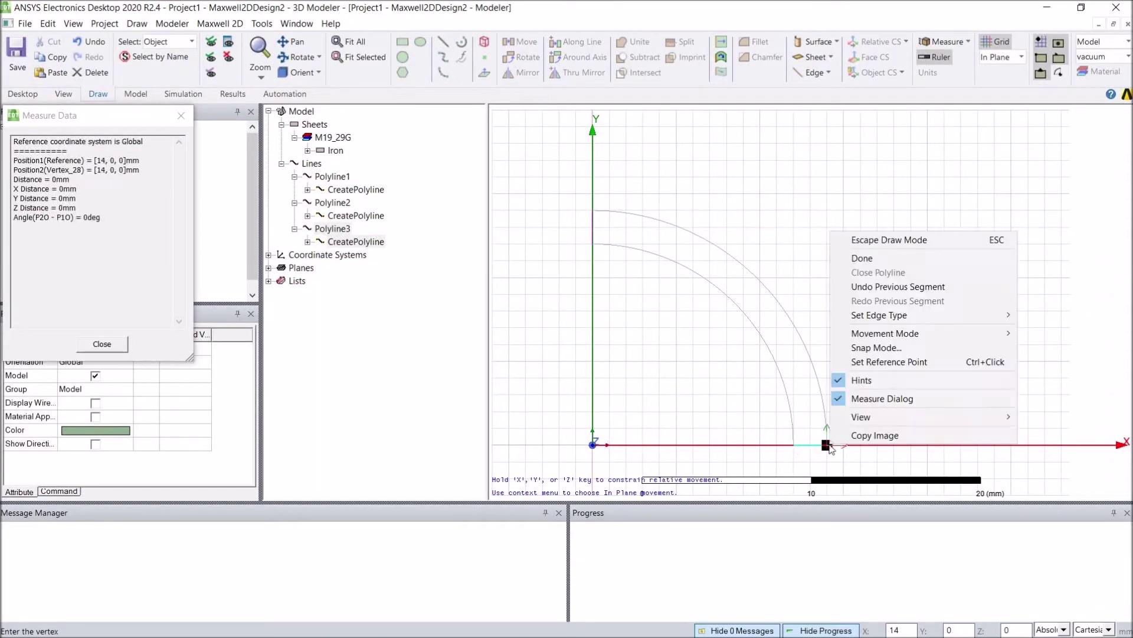
click(870, 261)
click(308, 189)
Start the inner arc at the inner radius variable and set its angle to new variable ang1 = 90°.
click(355, 202)
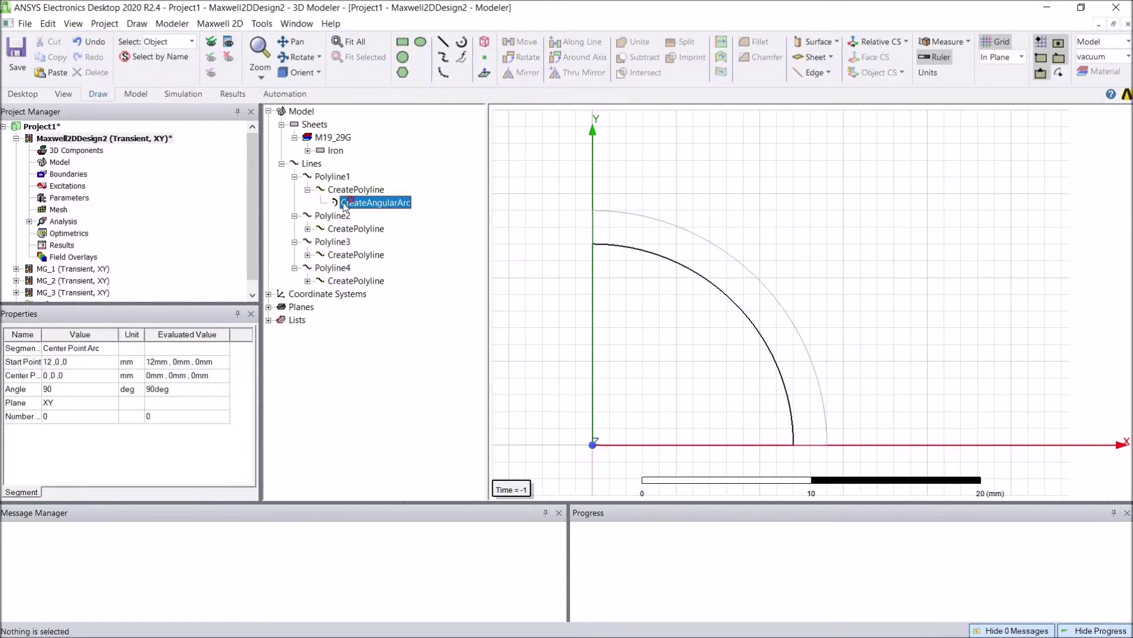
click(45, 365)
click(73, 363)
key(BackSpace)
text(ri)
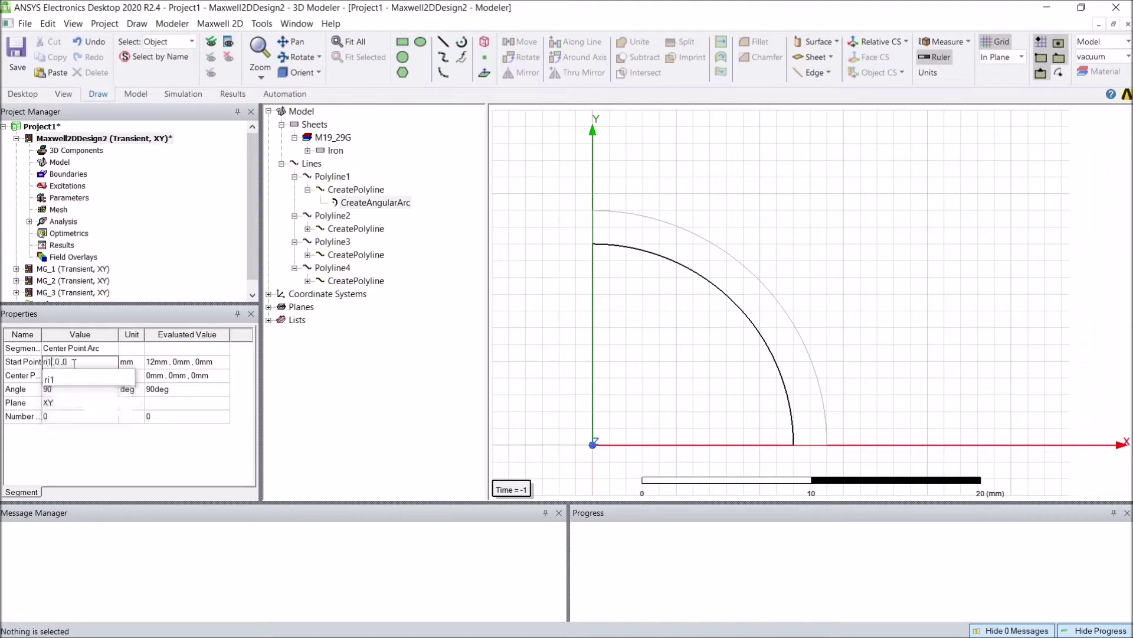
key(Tab)
key(Tab)
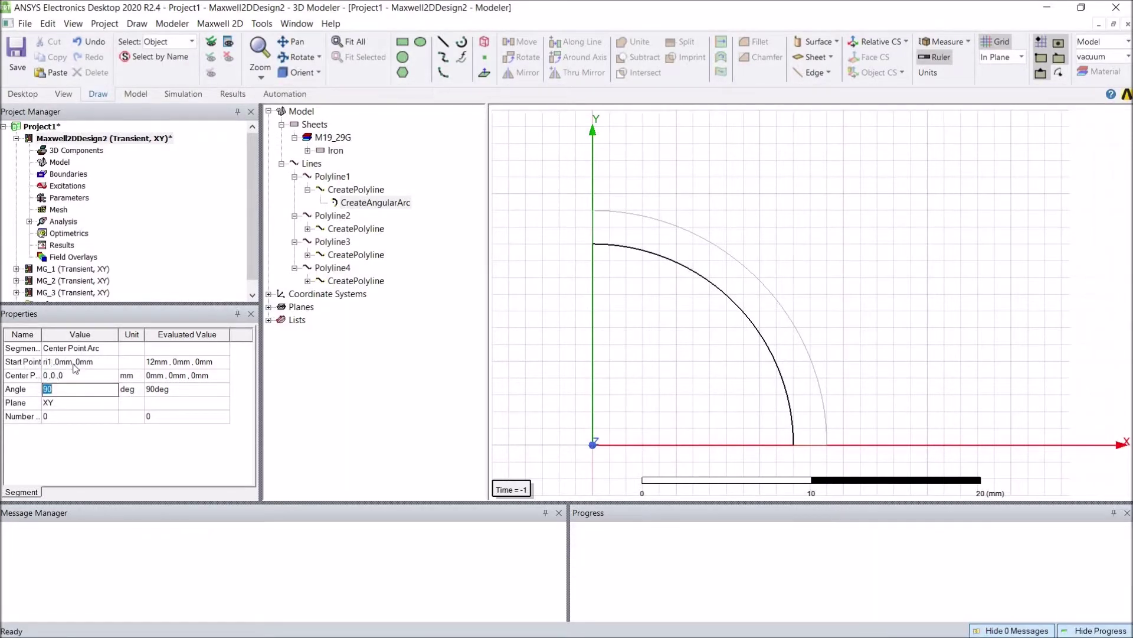
text(ang1)
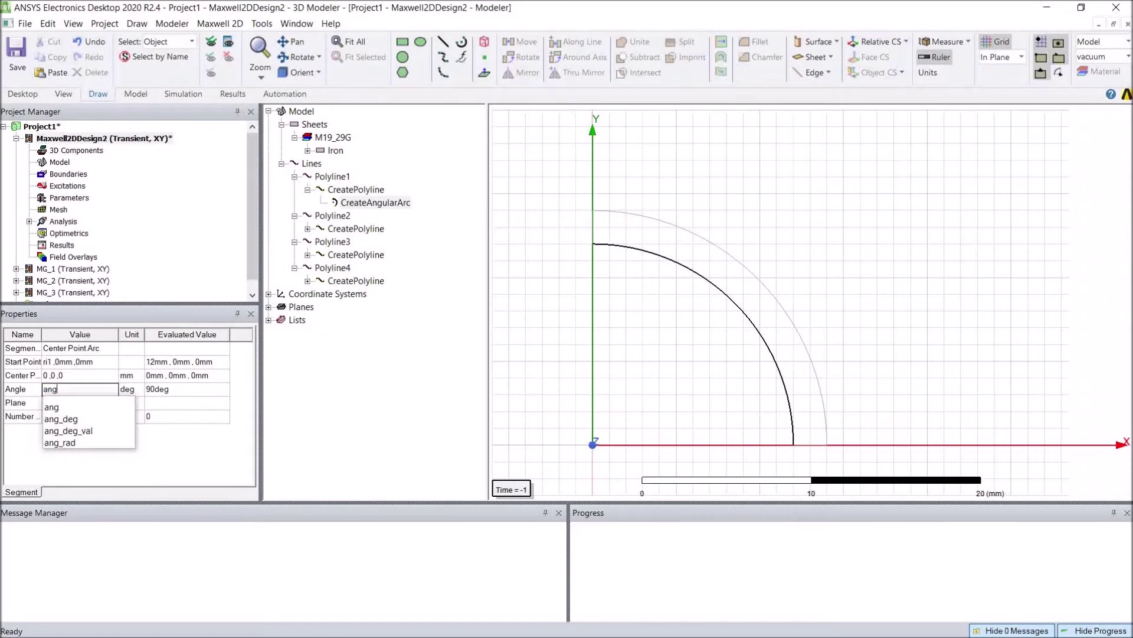
key(Return)
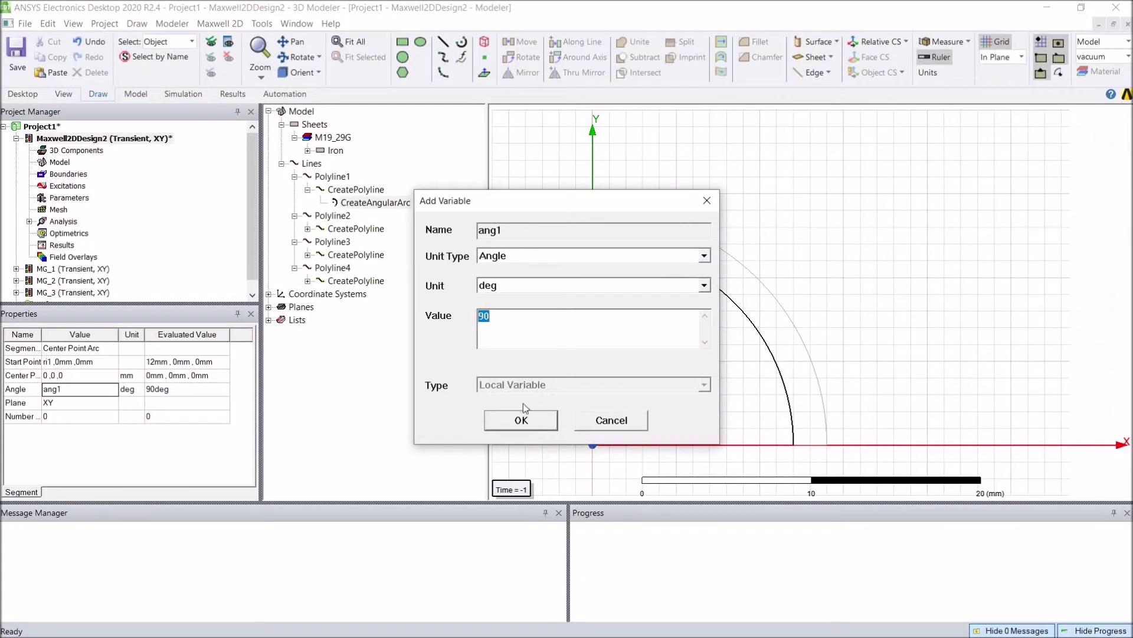
click(521, 419)
Start the outer arc at a new length variable ro1 and set its angle to ang1.
click(308, 228)
click(360, 242)
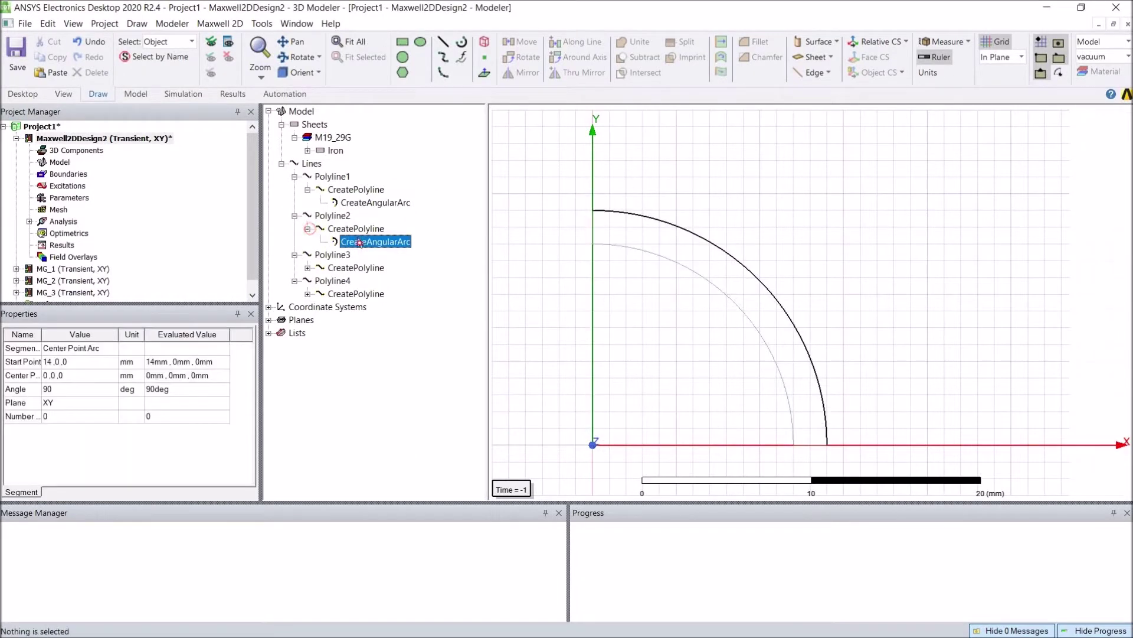
double_click(52, 362)
text(ro)
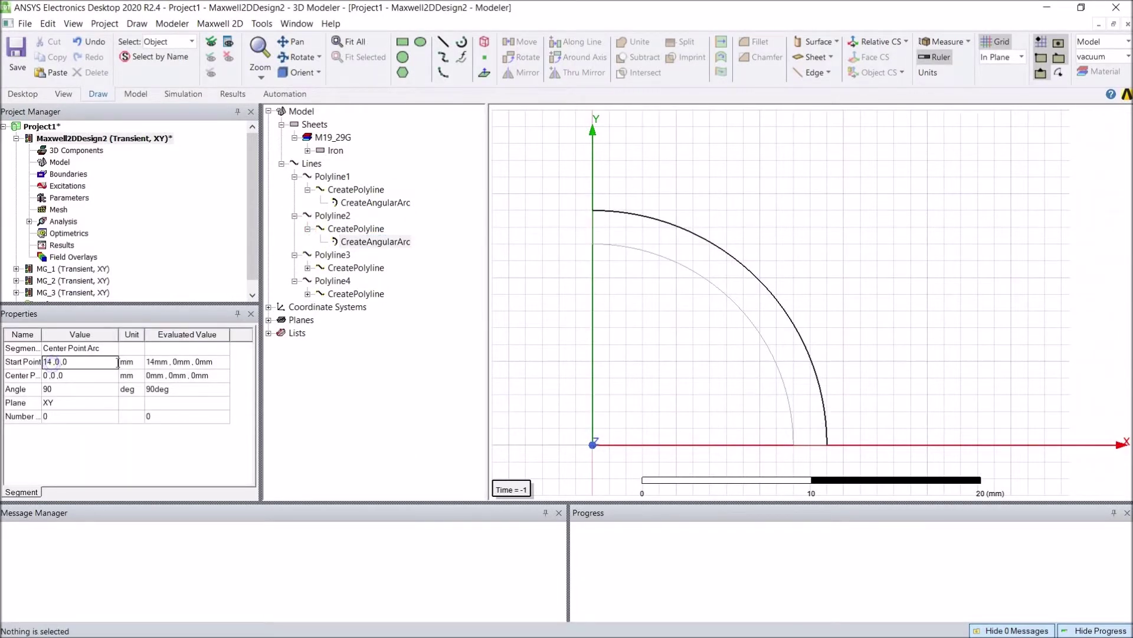
text(1)
key(Return)
click(499, 257)
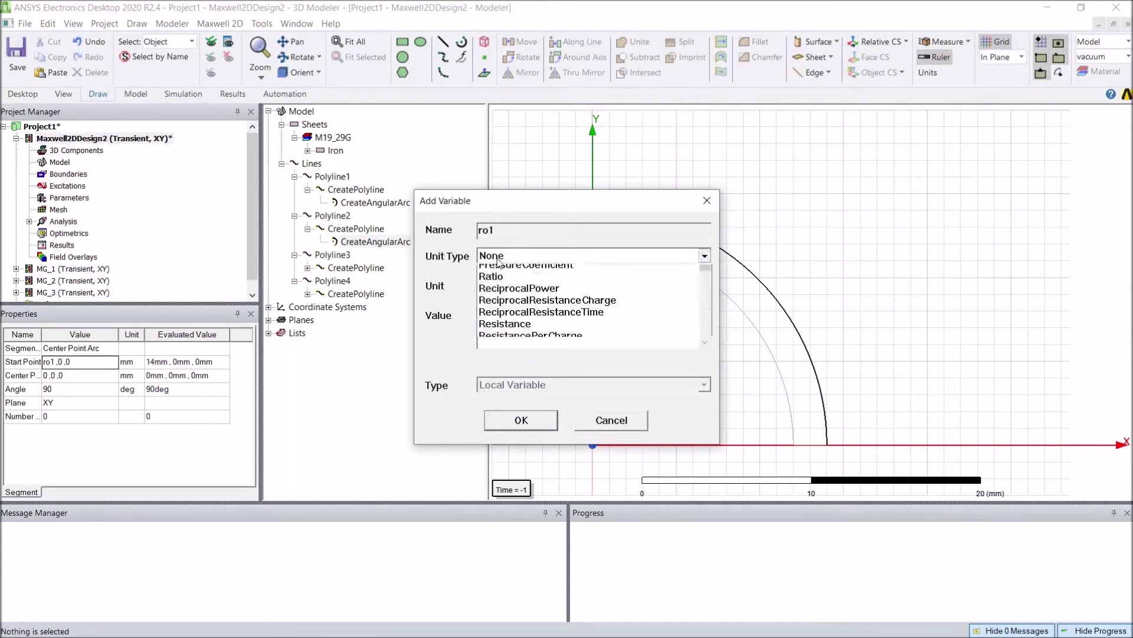
scroll(497, 262, up, 5)
click(499, 263)
click(494, 316)
text(1 ,0)
click(521, 420)
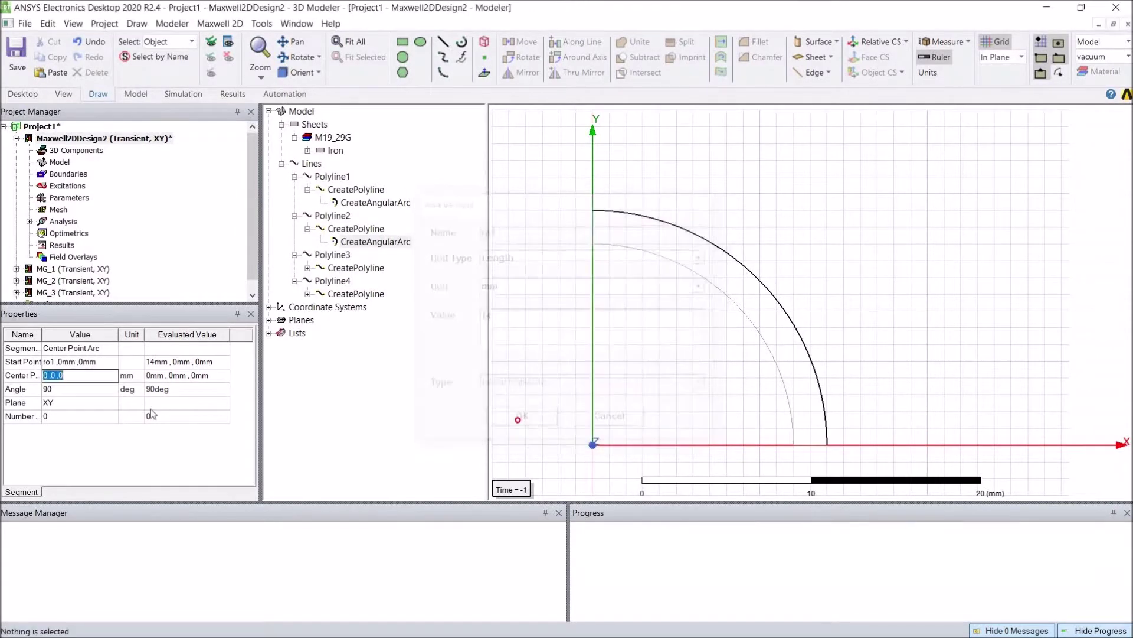
click(89, 392)
text(a)
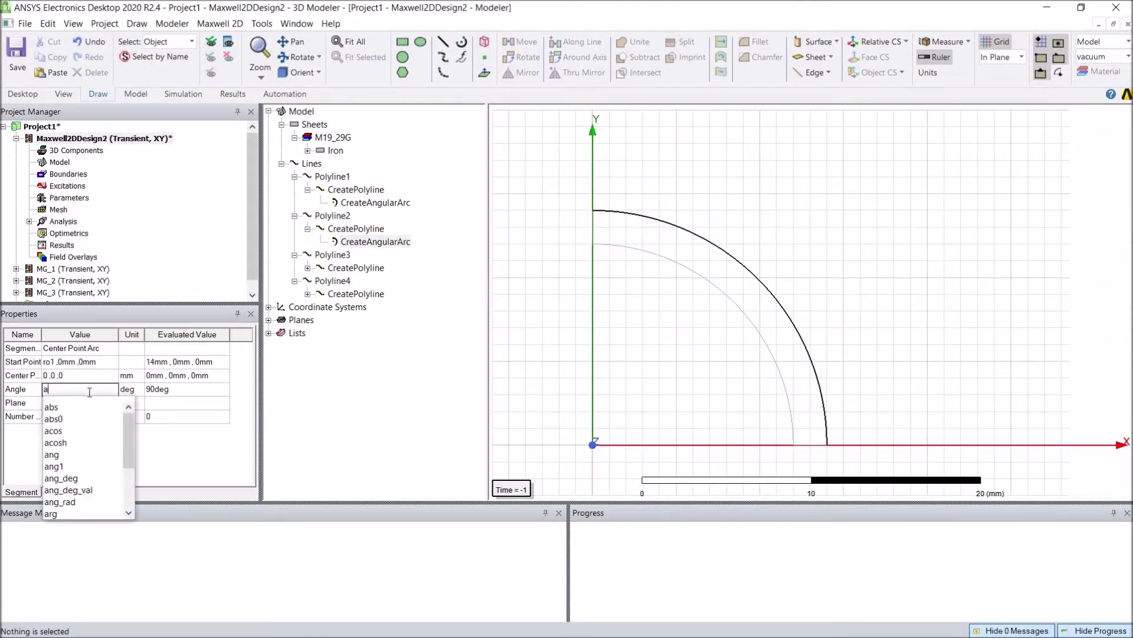
text(ng1)
key(Tab)
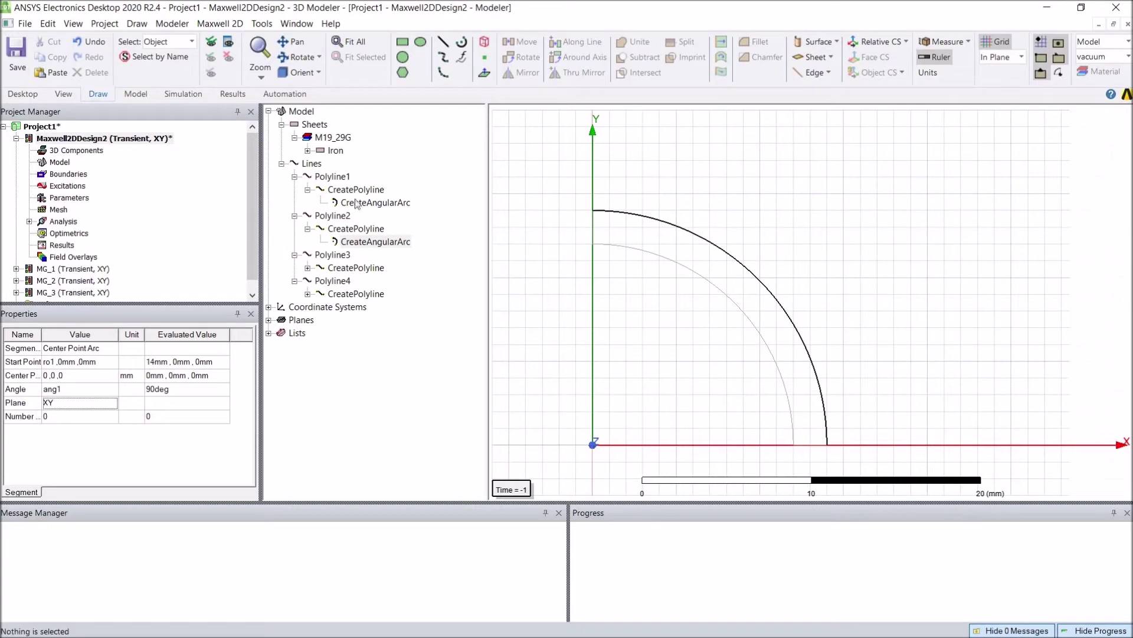
Set the vertical line's endpoints to (0, ri1, 0) and (0, ro1, 0).
click(307, 268)
click(360, 282)
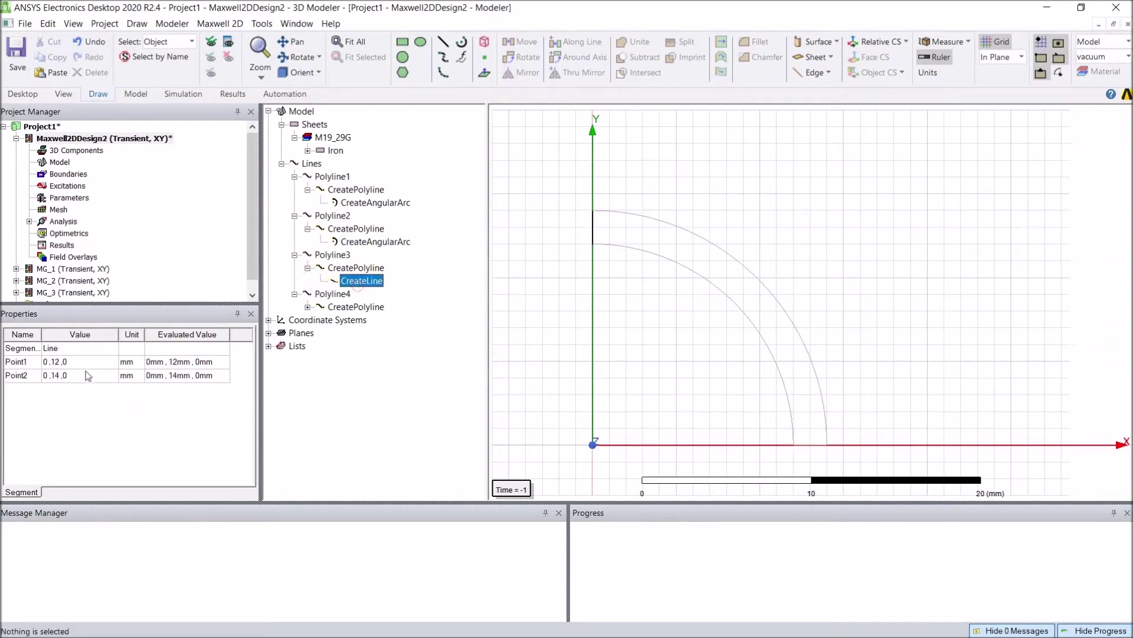
click(60, 362)
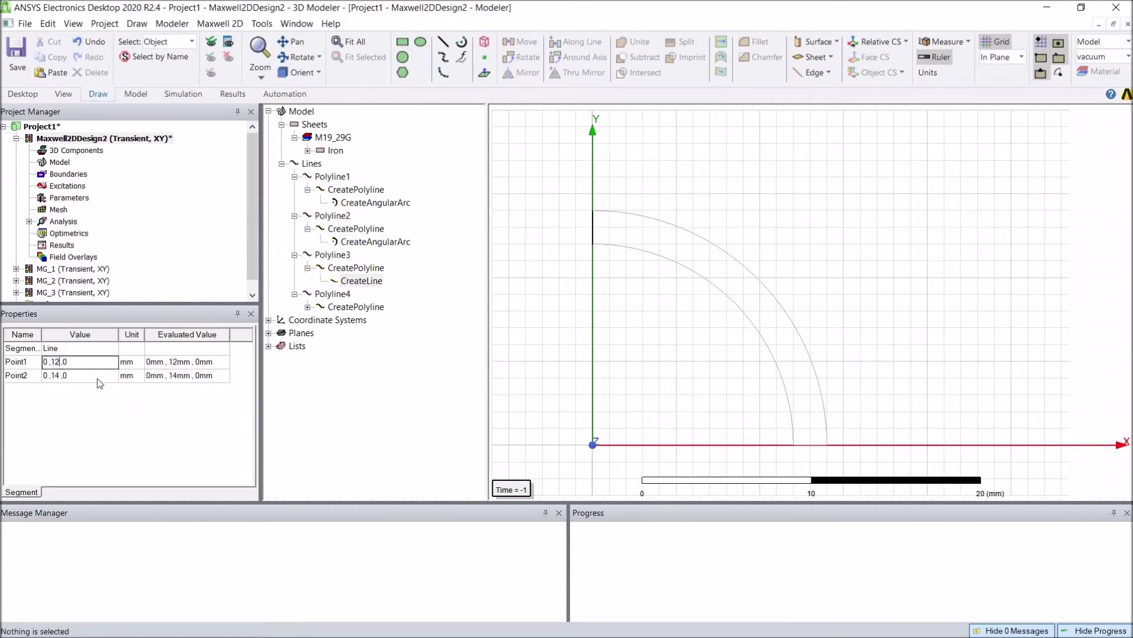
text(ri1)
key(Tab)
click(99, 378)
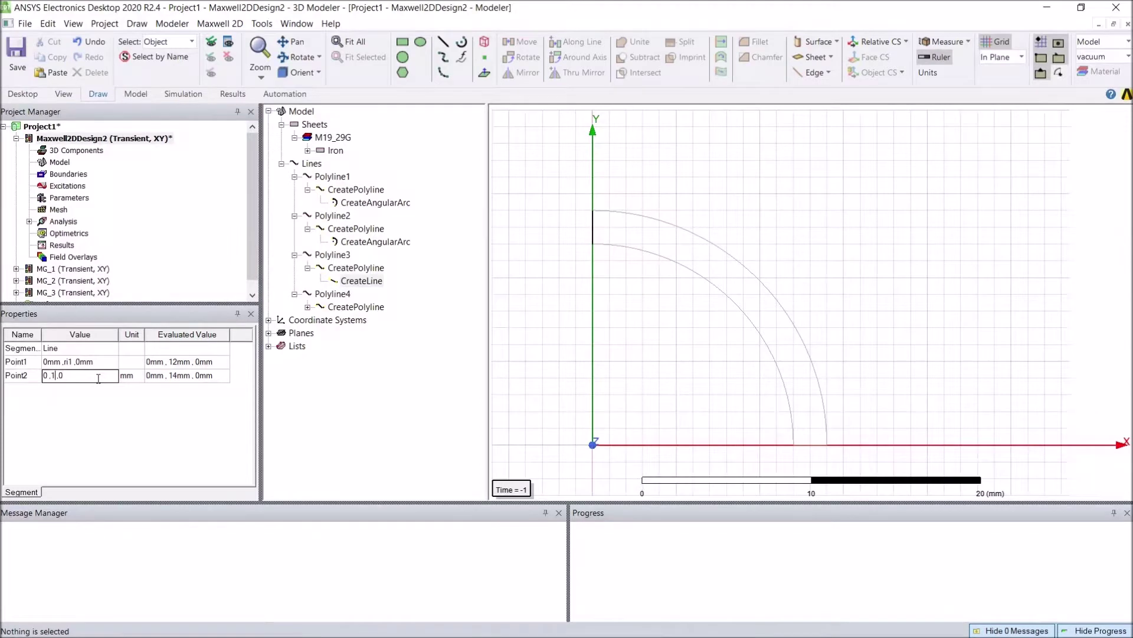
text(ro1)
key(Return)
Set the horizontal line's endpoints to (ri1, 0, 0) and (ro1, 0, 0).
click(307, 306)
click(361, 320)
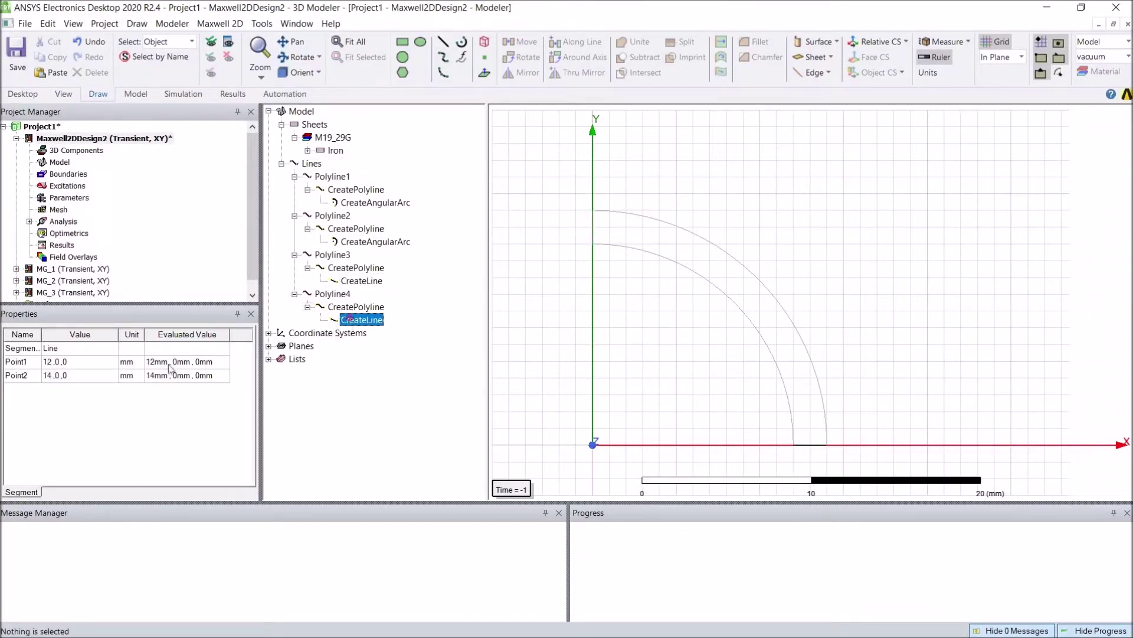
click(54, 362)
click(52, 363)
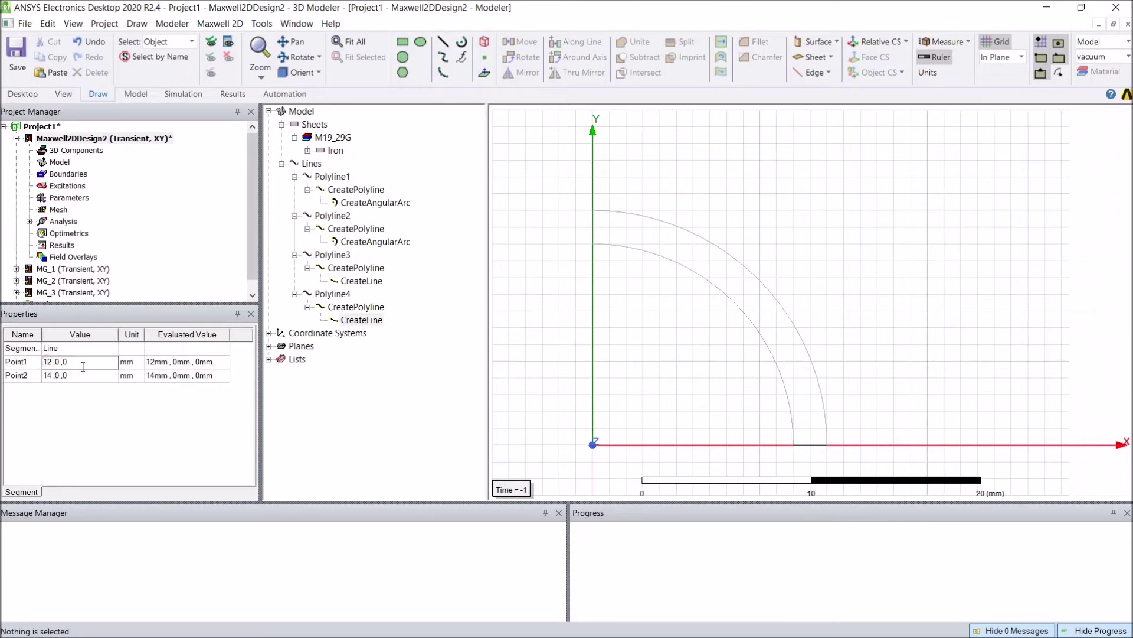
text(ri1)
key(Tab)
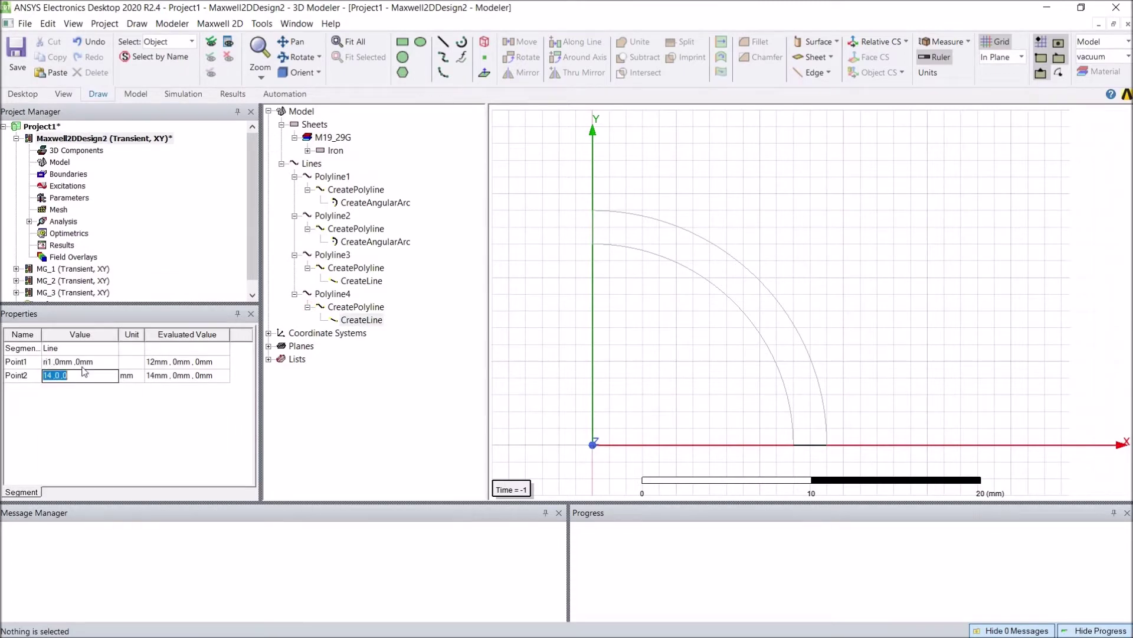
text(ro1)
key(Return)
scroll(726, 239, down, 2)
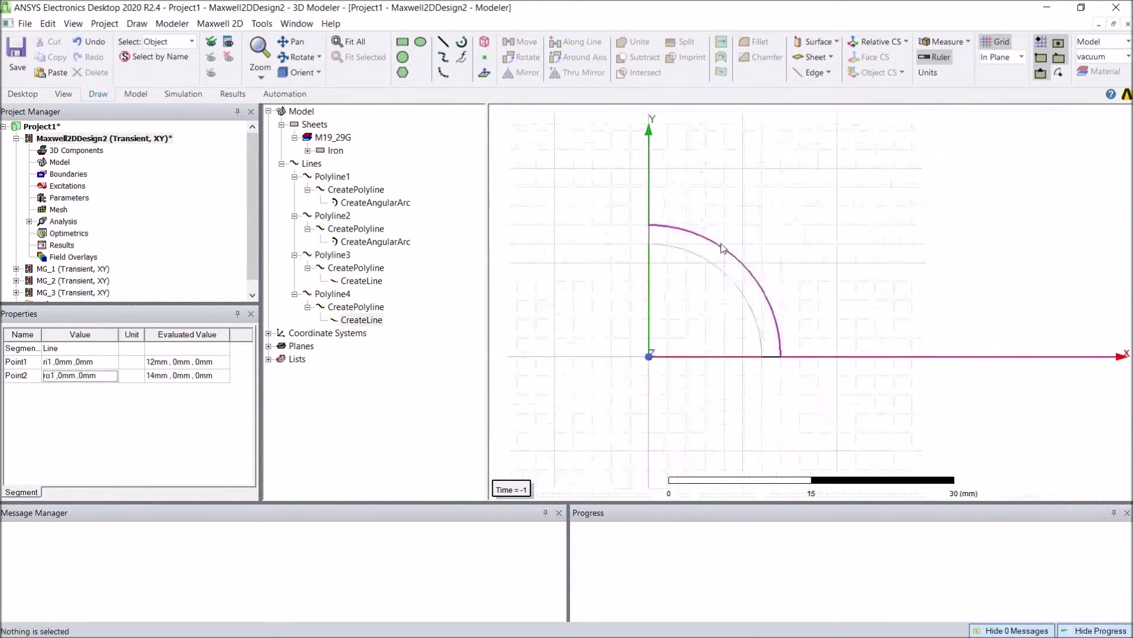
drag(625, 210, 806, 378)
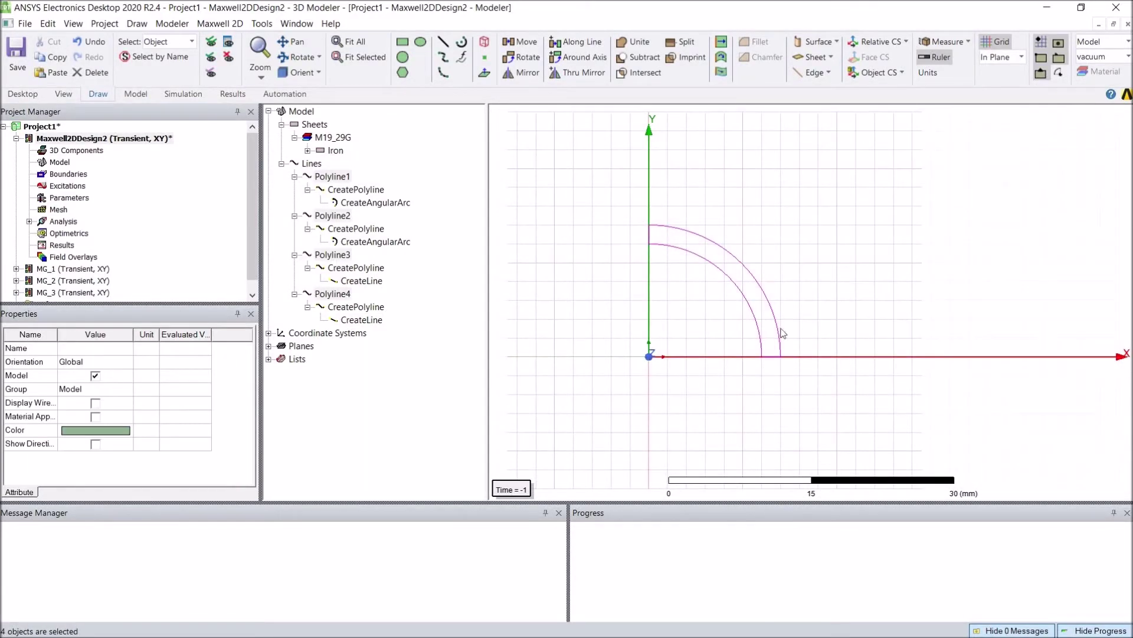
Unite the four outlines and cover them into a single sheet.
click(636, 41)
right_click(713, 246)
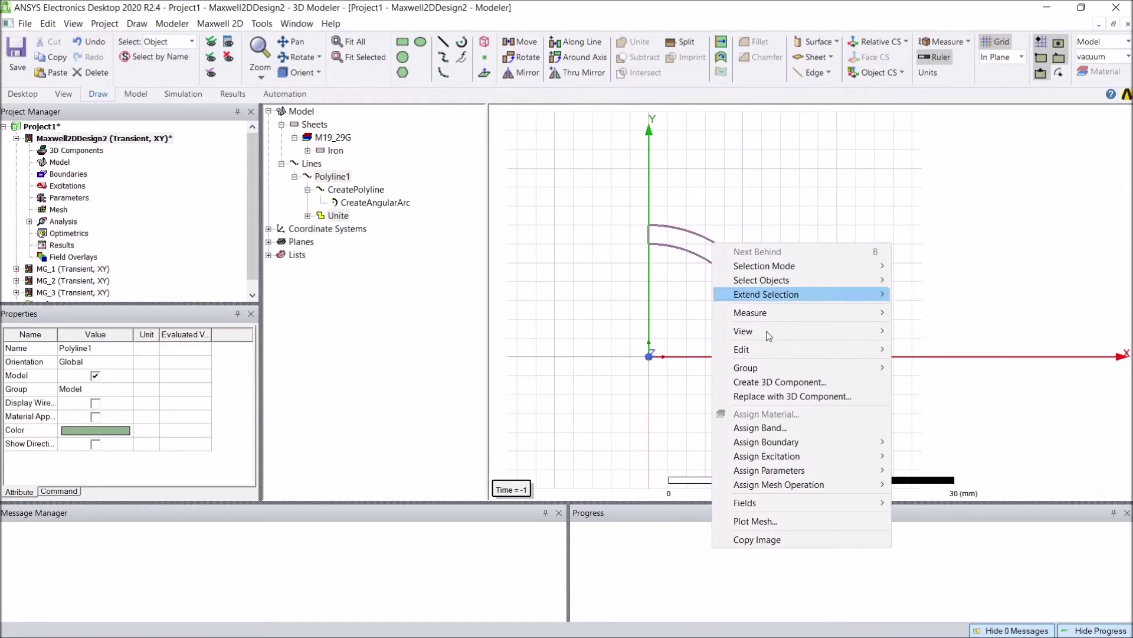
mouse_move(867, 352)
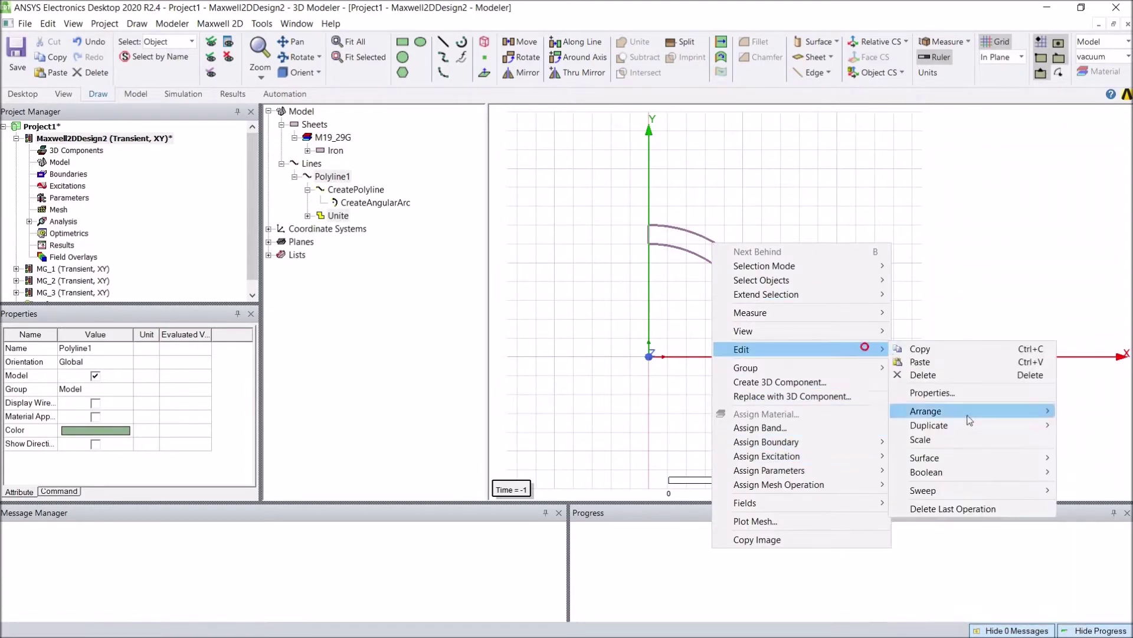
mouse_move(920, 458)
click(768, 553)
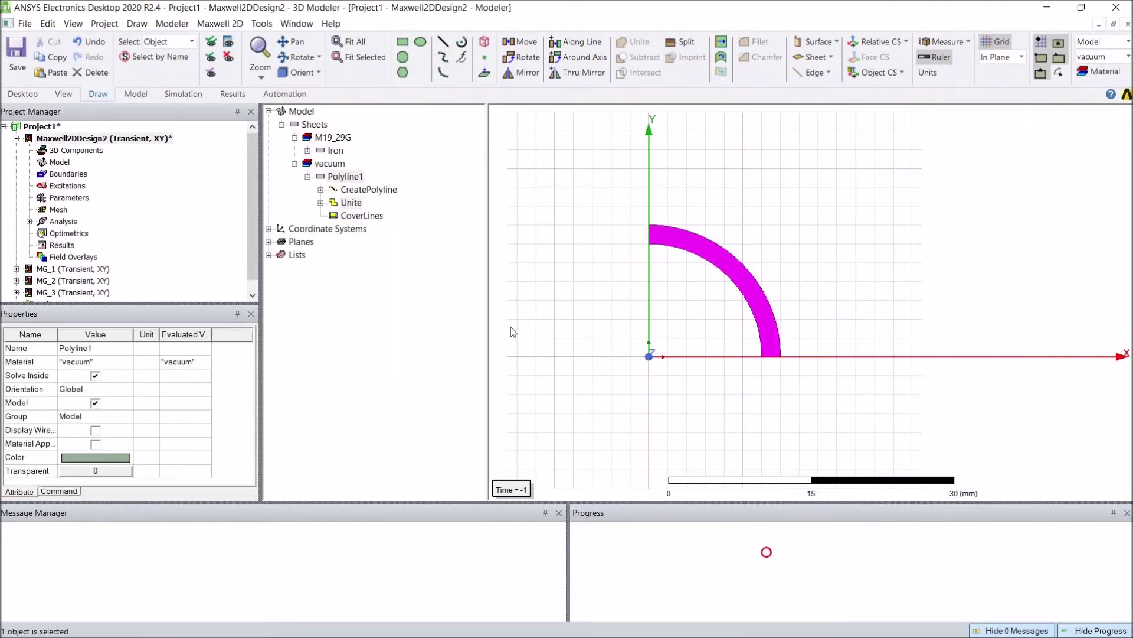
Rename the sheet mag and colour it pink.
click(101, 348)
text(mag)
key(Return)
click(95, 458)
click(405, 243)
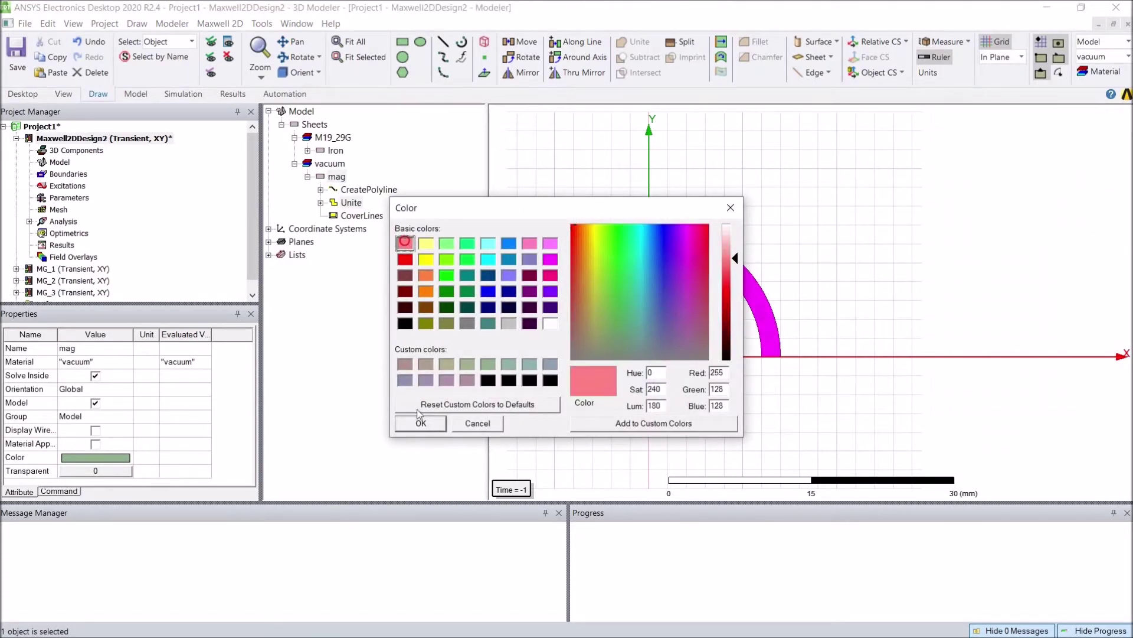
click(421, 422)
right_click(727, 262)
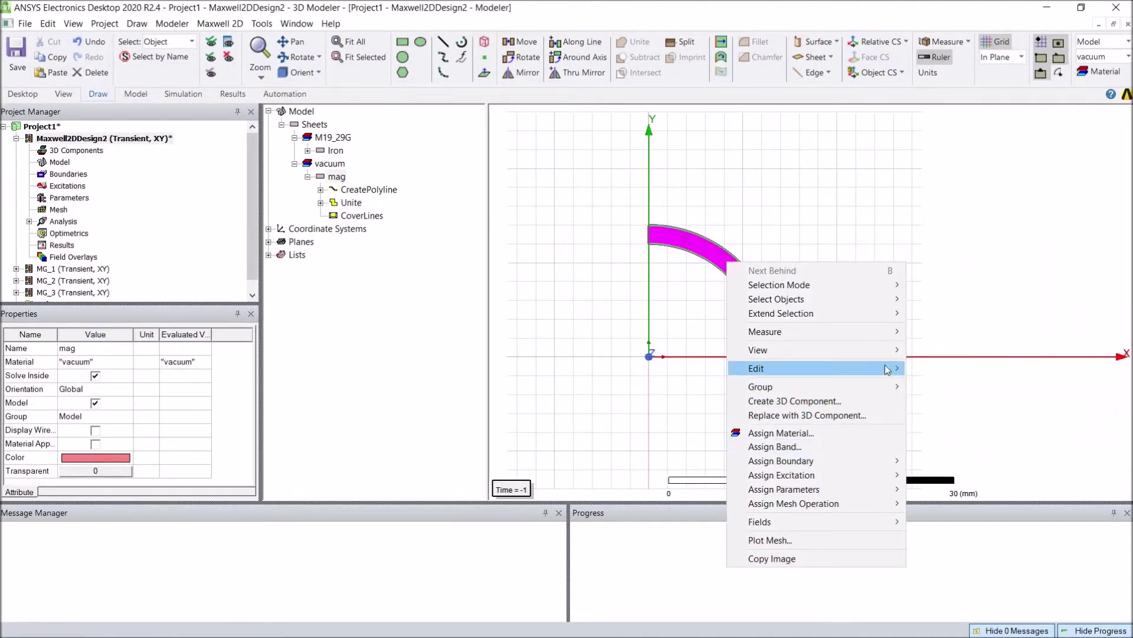
mouse_move(887, 370)
mouse_move(943, 432)
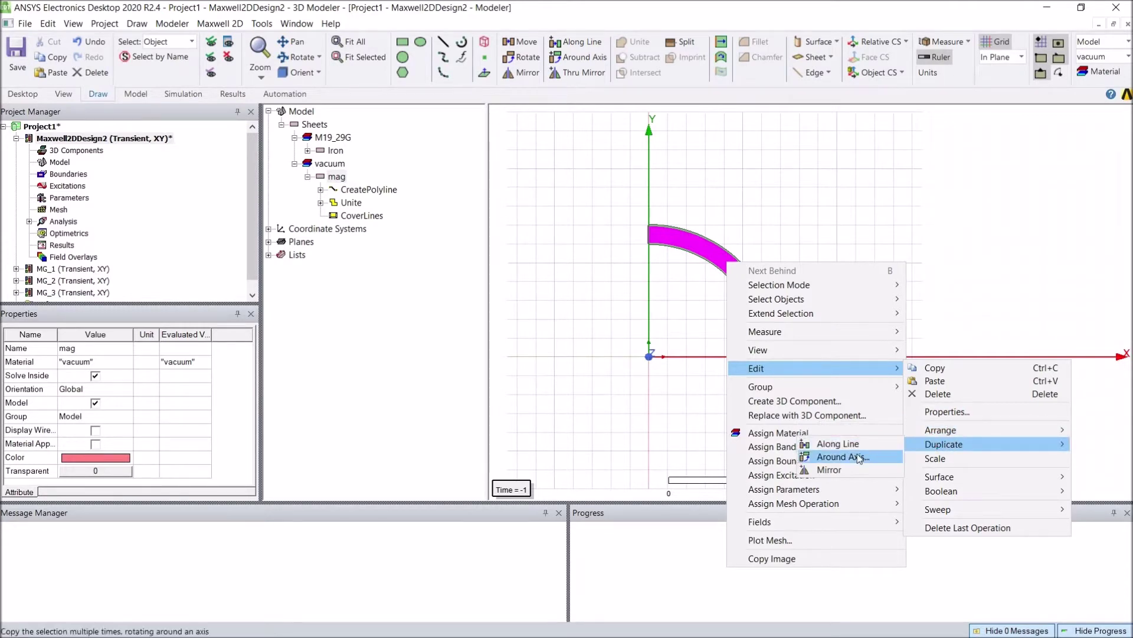
Duplicate mag around the Z axis at 90° into 4 total pieces.
click(857, 457)
click(158, 119)
click(159, 119)
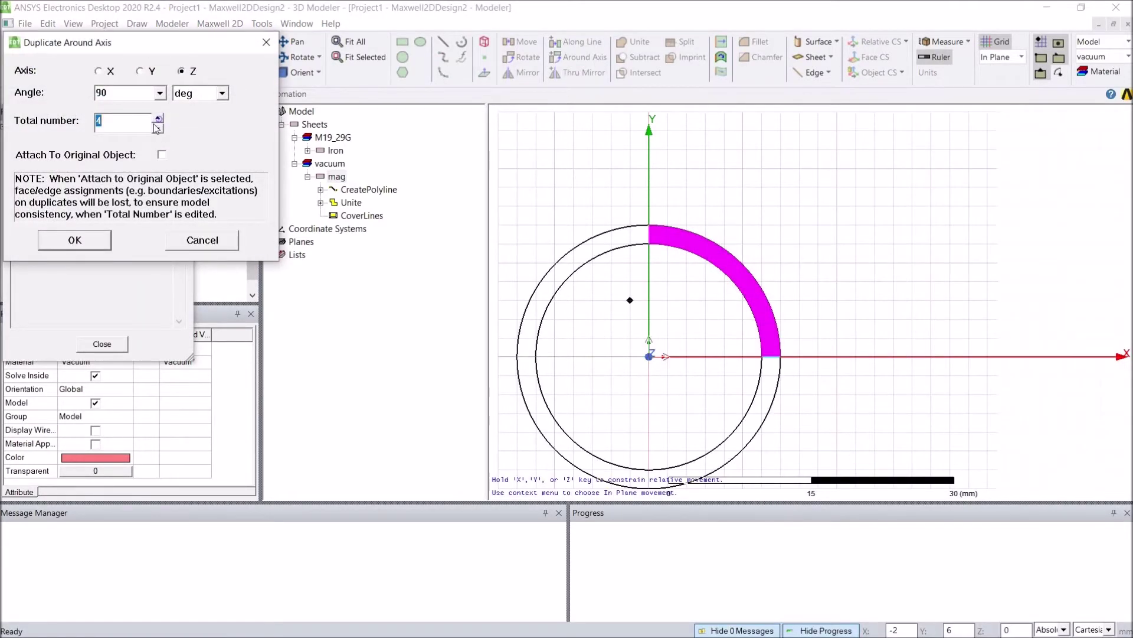
click(75, 240)
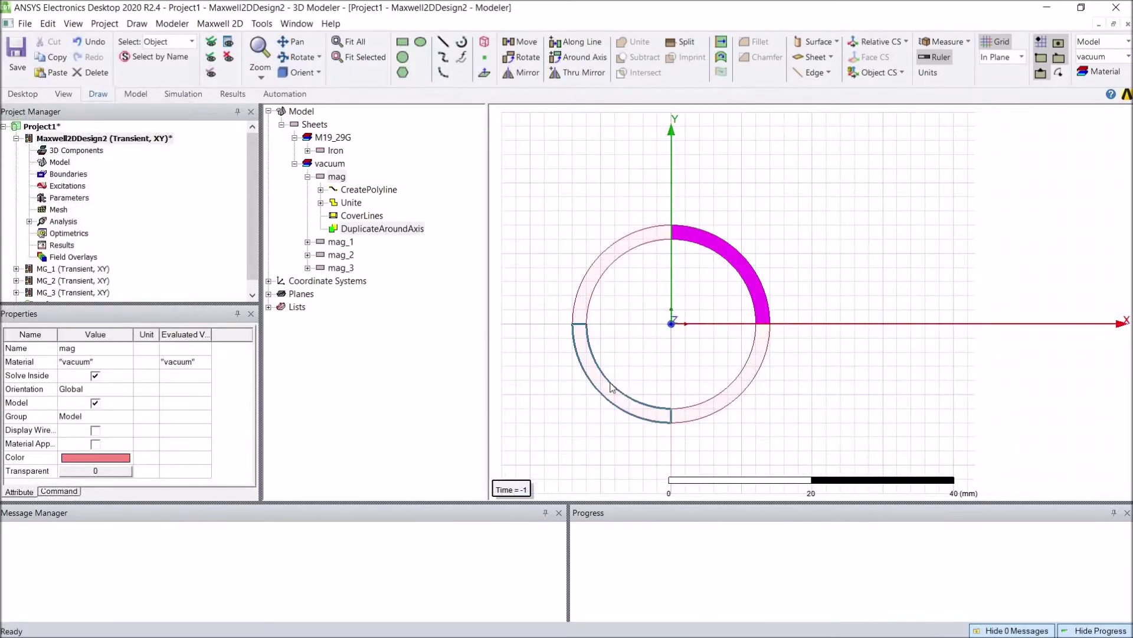
Colour the top-left and bottom-right quarter pieces light green.
click(601, 259)
ctrl+click(732, 395)
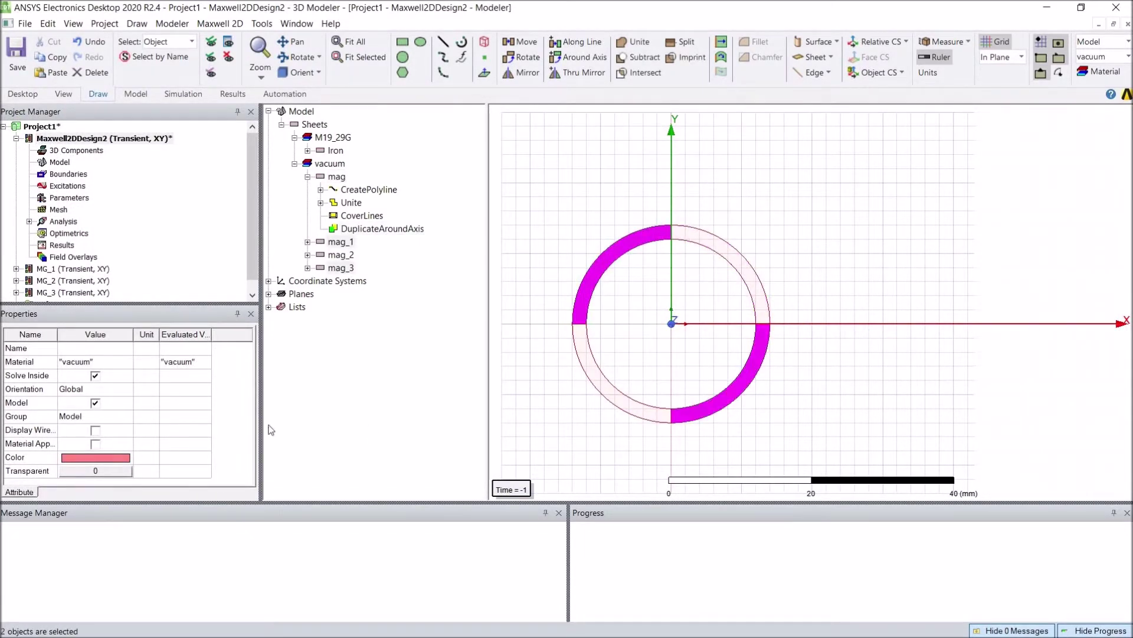
click(111, 459)
click(446, 242)
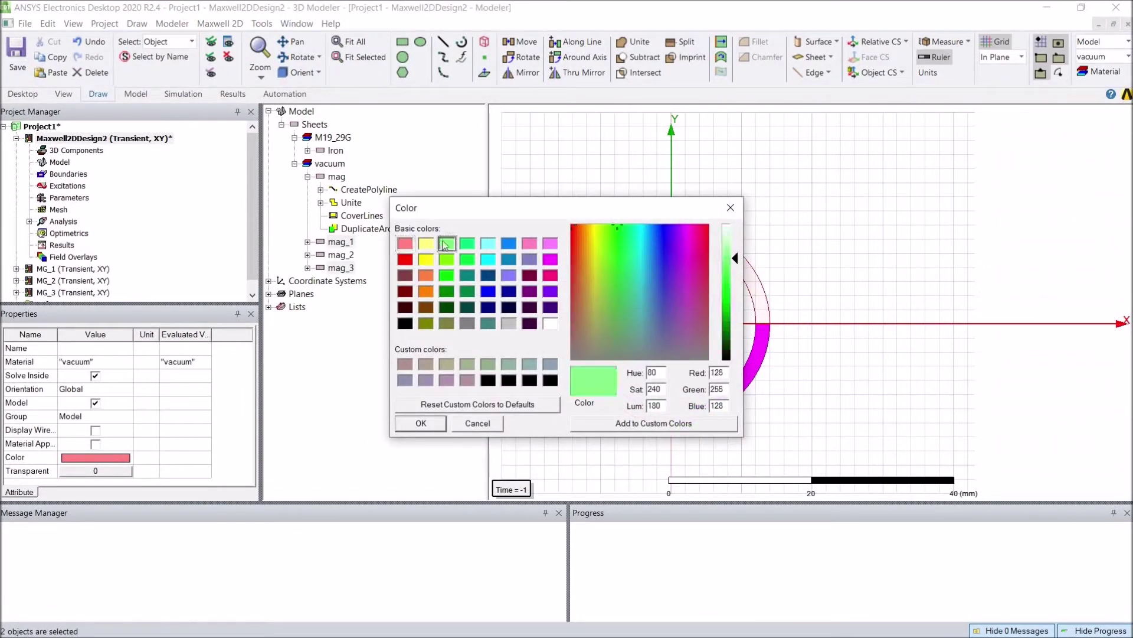
click(440, 423)
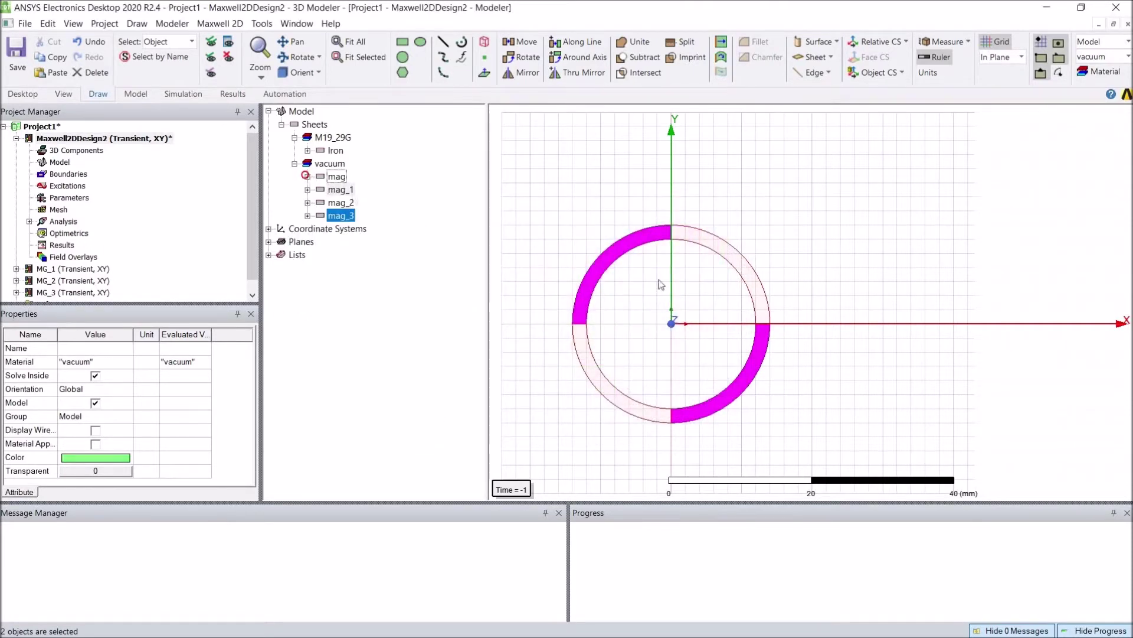
click(746, 272)
right_click(613, 389)
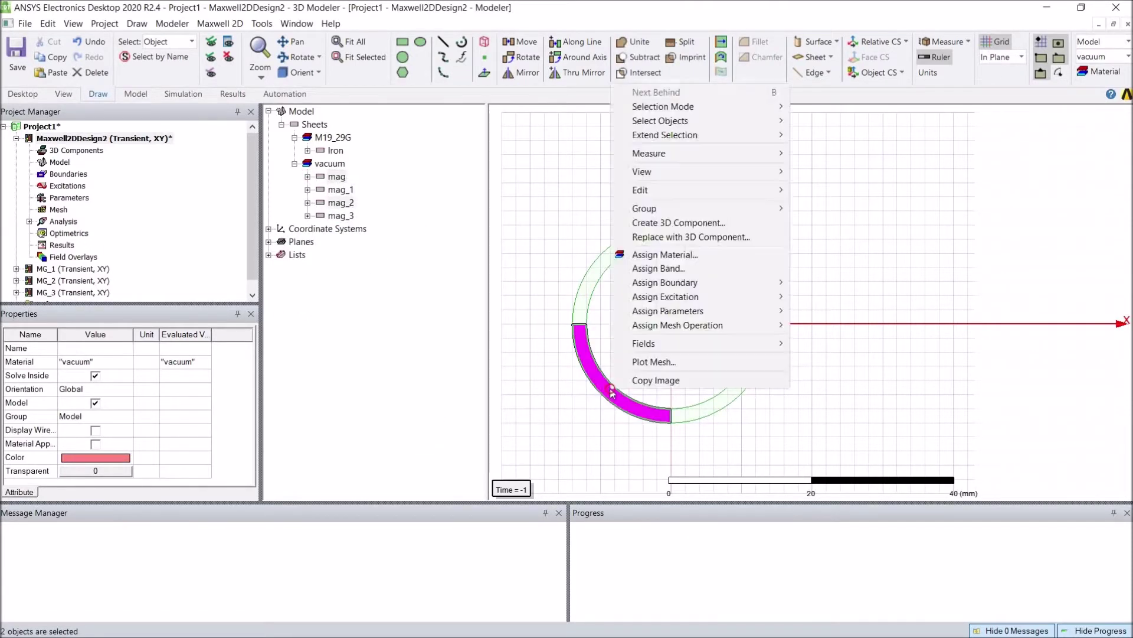
Search materials for 'n' and choose N_out_1 for the upper-right and lower-left quarters.
click(688, 255)
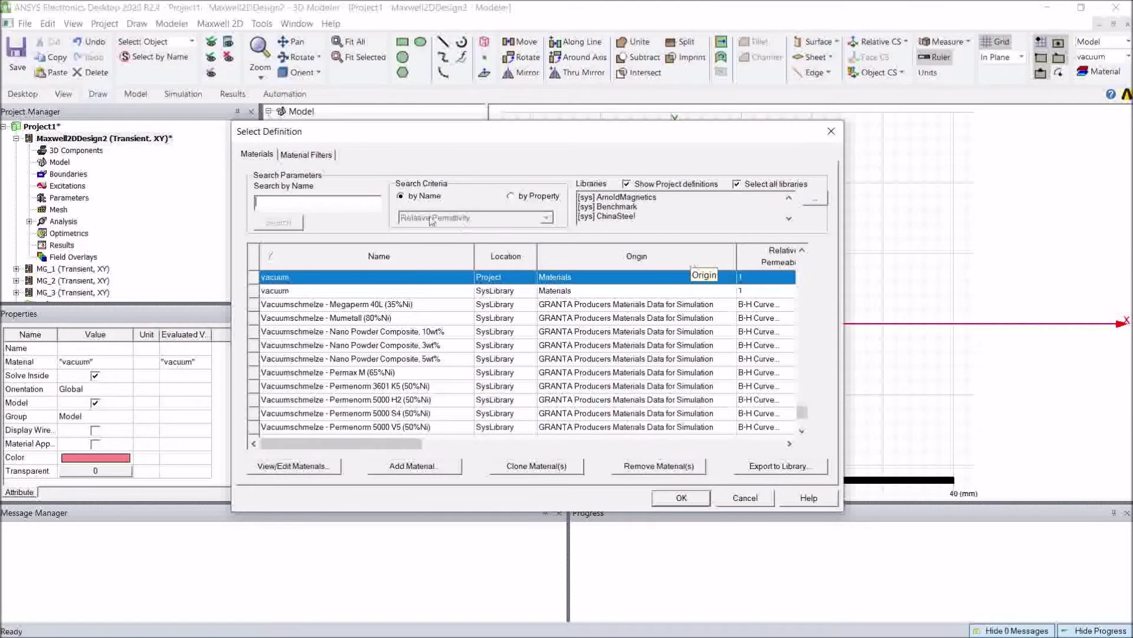
click(370, 207)
text(n)
key(Return)
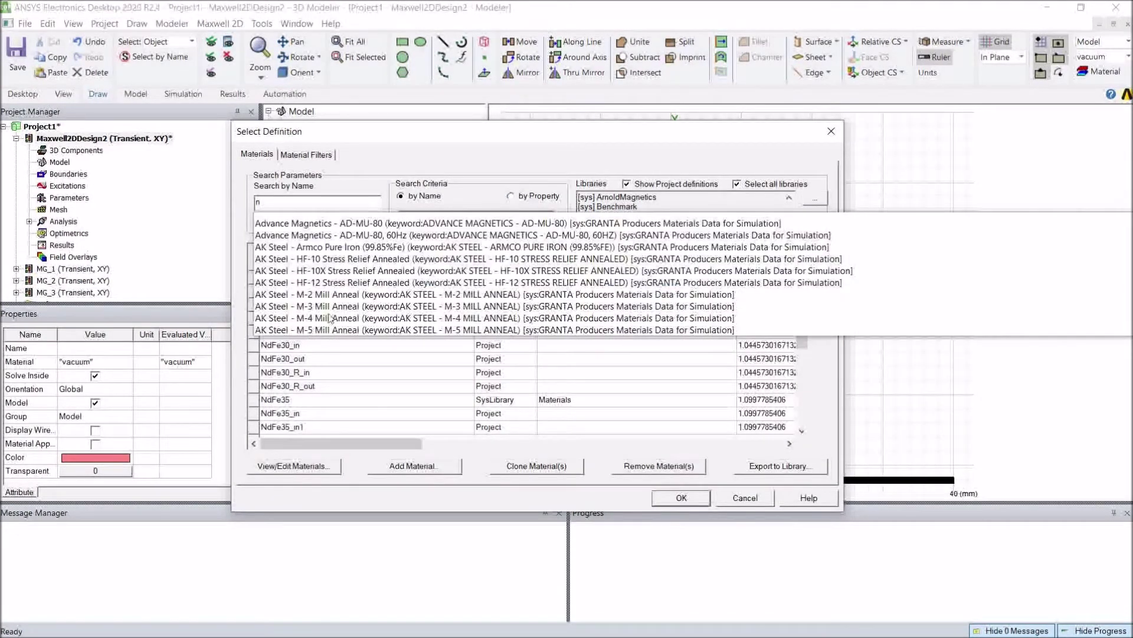
click(328, 360)
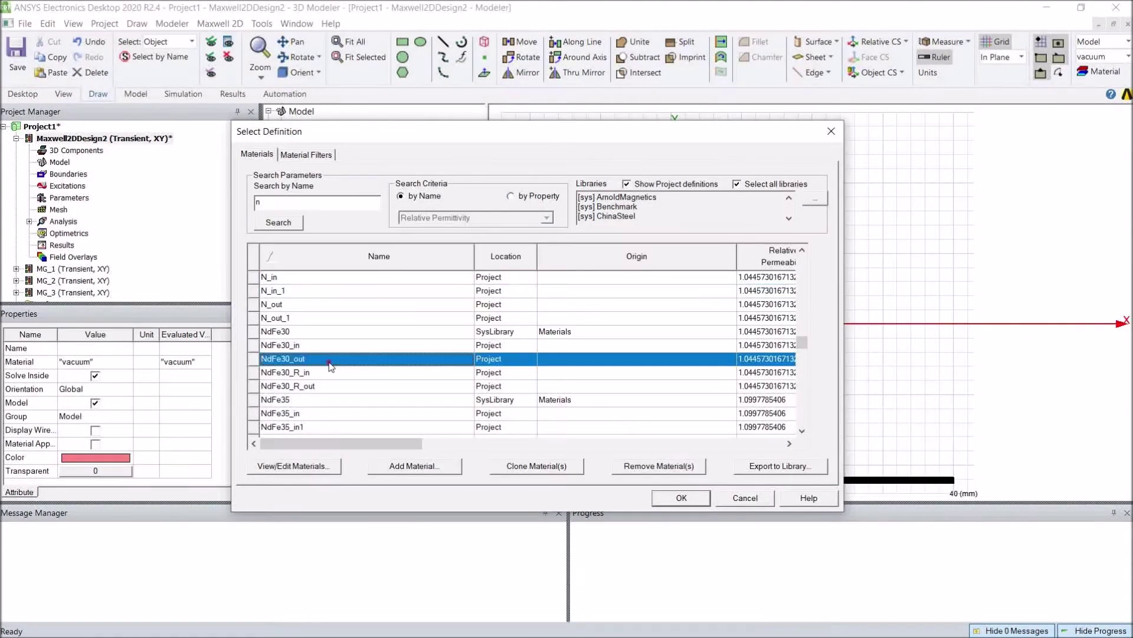
click(313, 306)
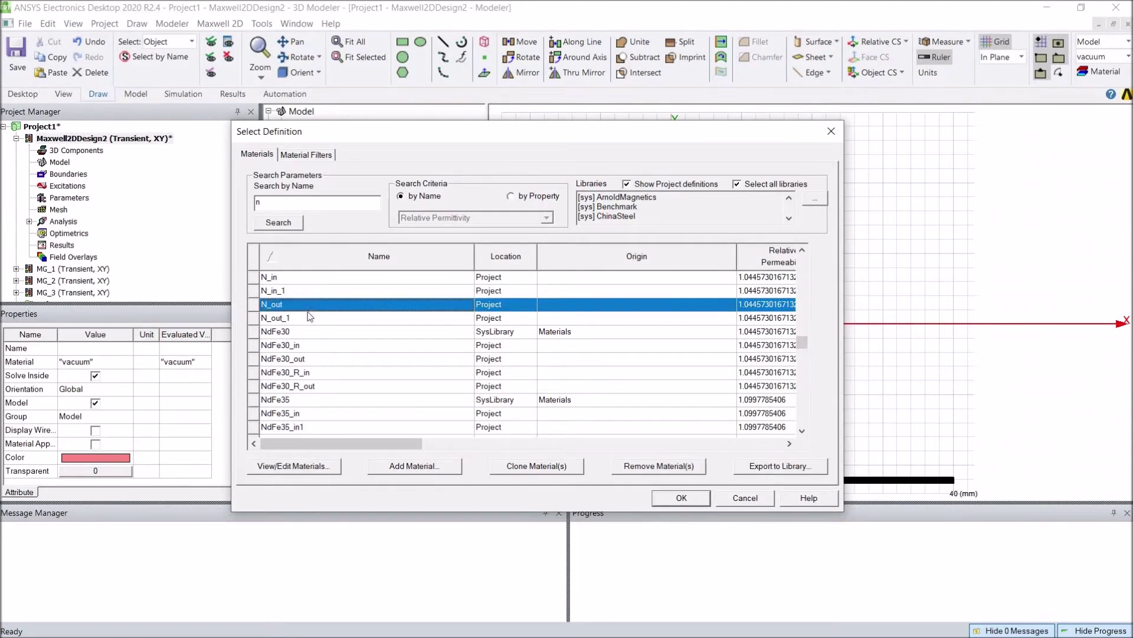
click(309, 317)
Confirm N_out_1 uses cylindrical coordinates with R component 1, then assign it.
click(294, 466)
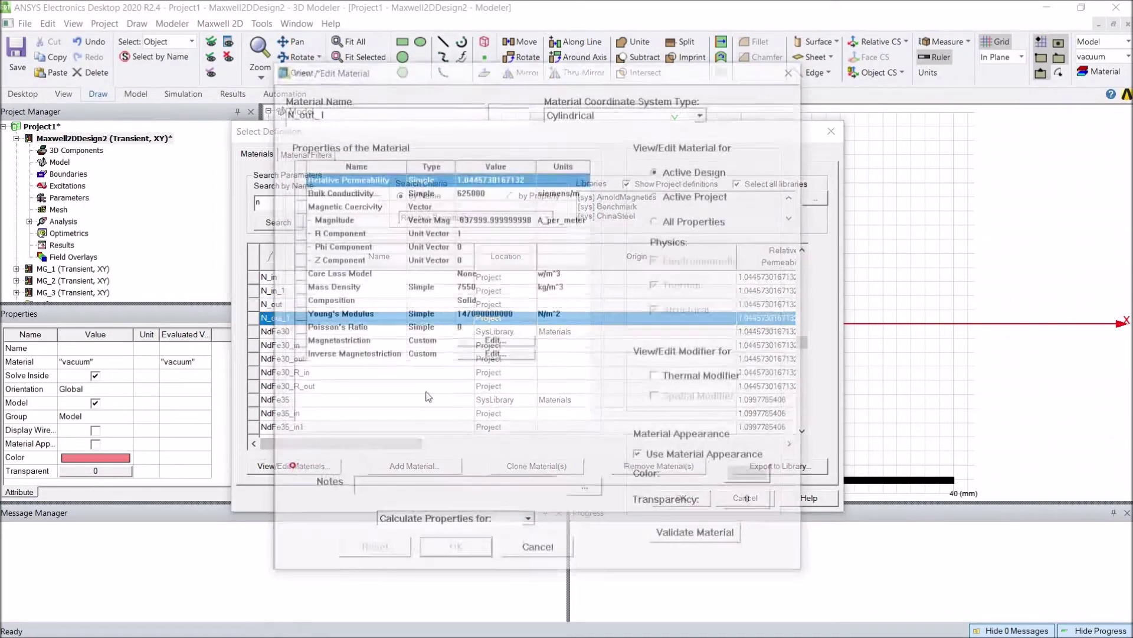
click(587, 114)
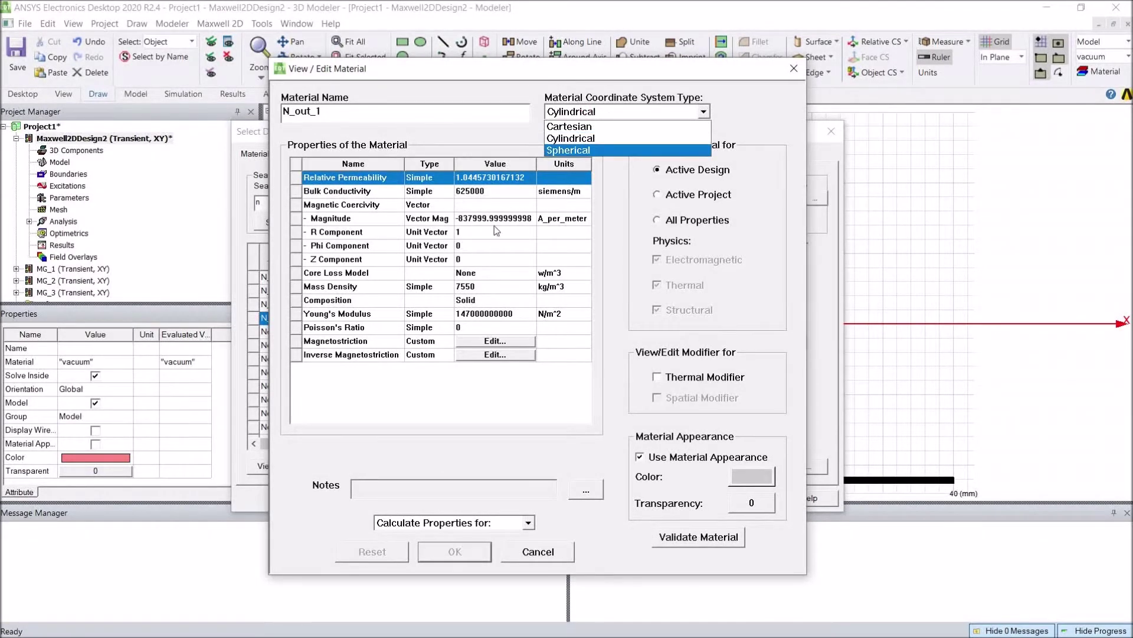
click(484, 233)
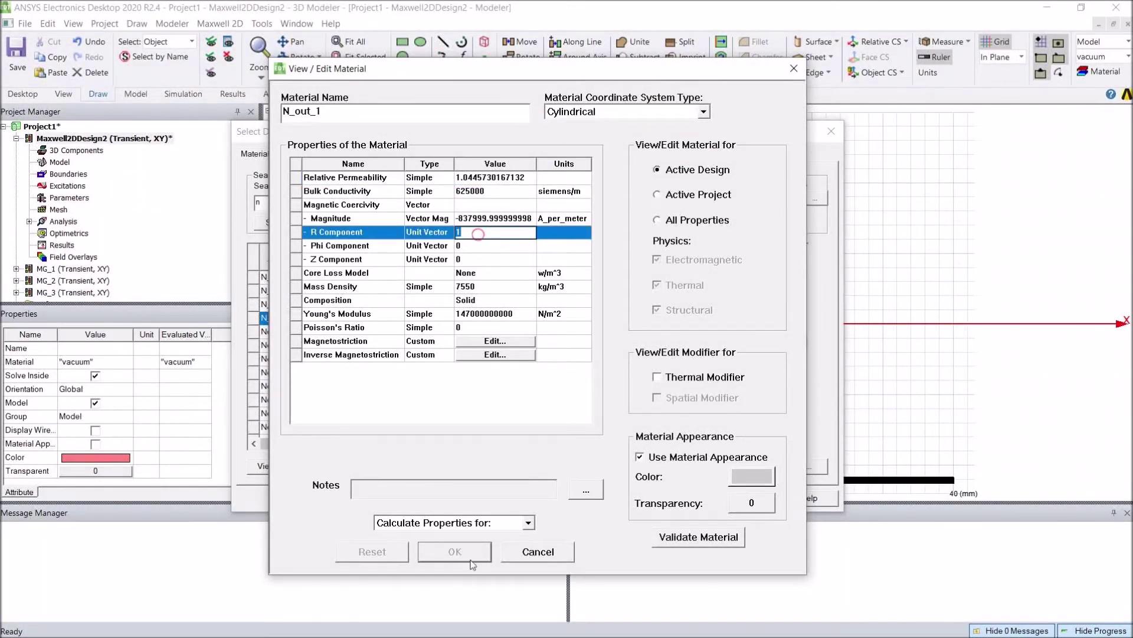
click(536, 555)
click(682, 499)
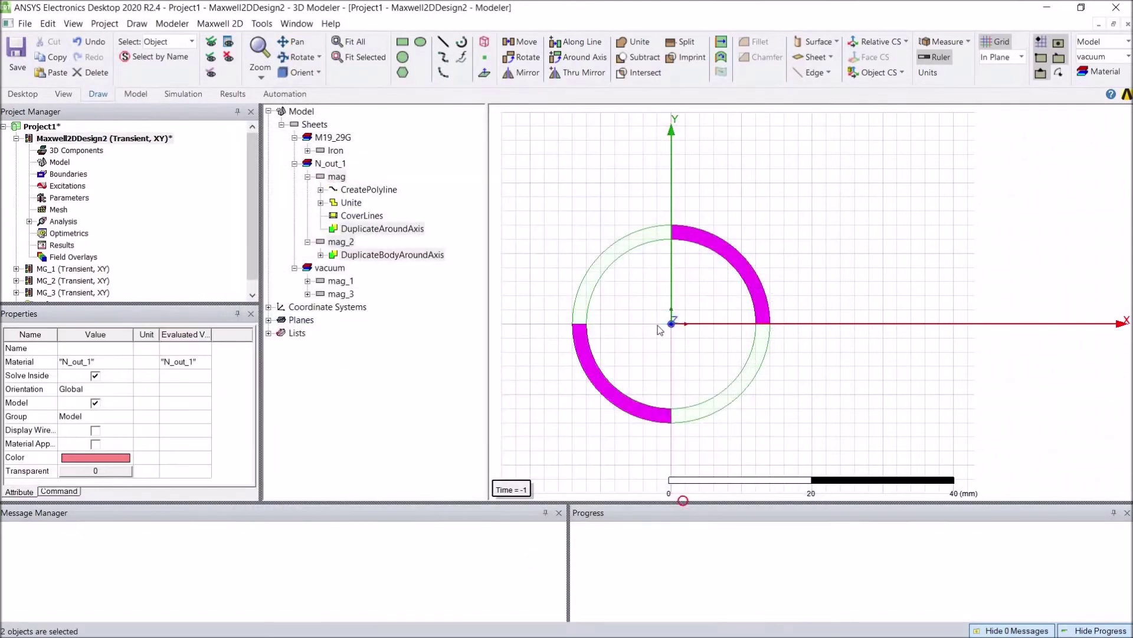
Select the upper-left and lower-right ring quarters.
click(617, 260)
ctrl+click(724, 389)
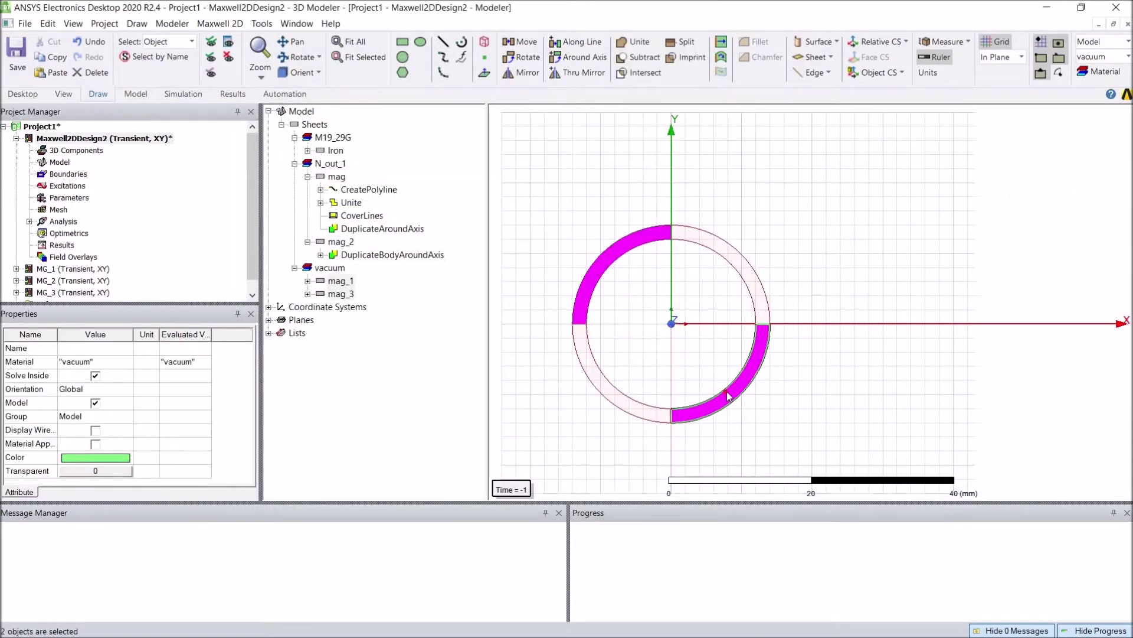
right_click(723, 390)
Search materials for 'n' and pick N_in_1 for the mag_1 and mag_3 quarters.
click(788, 256)
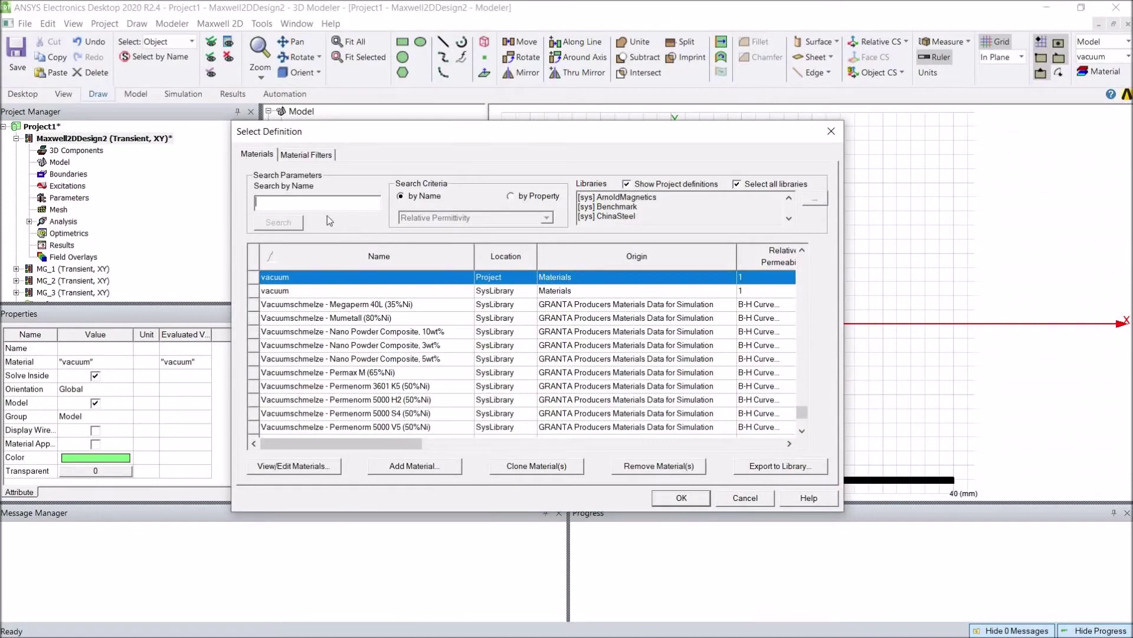
text(n)
click(351, 386)
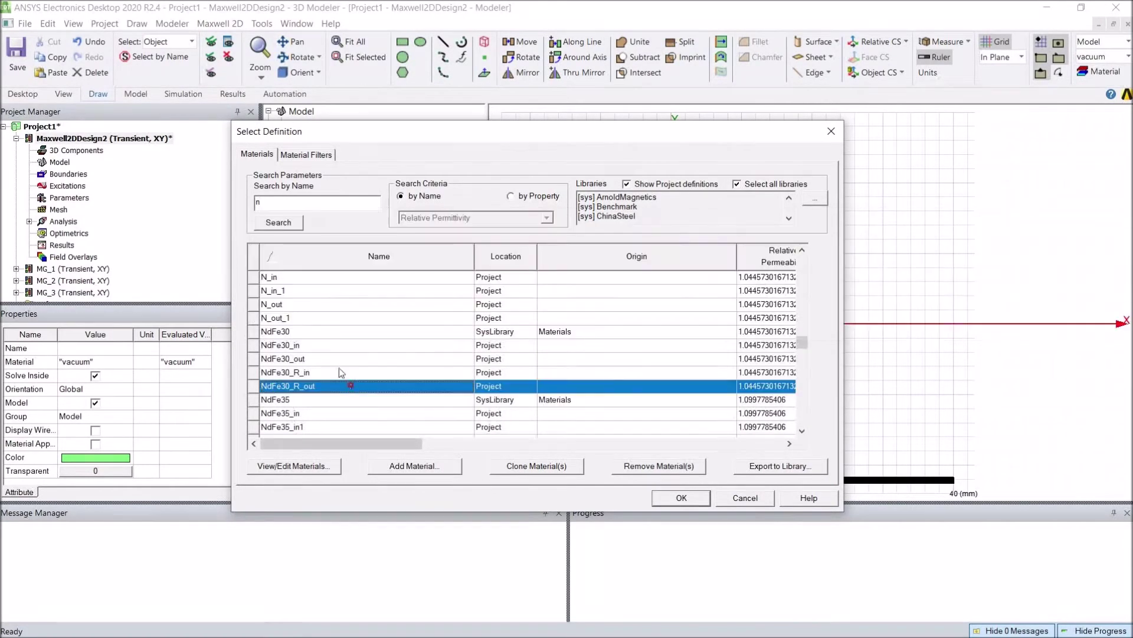
click(304, 318)
click(313, 291)
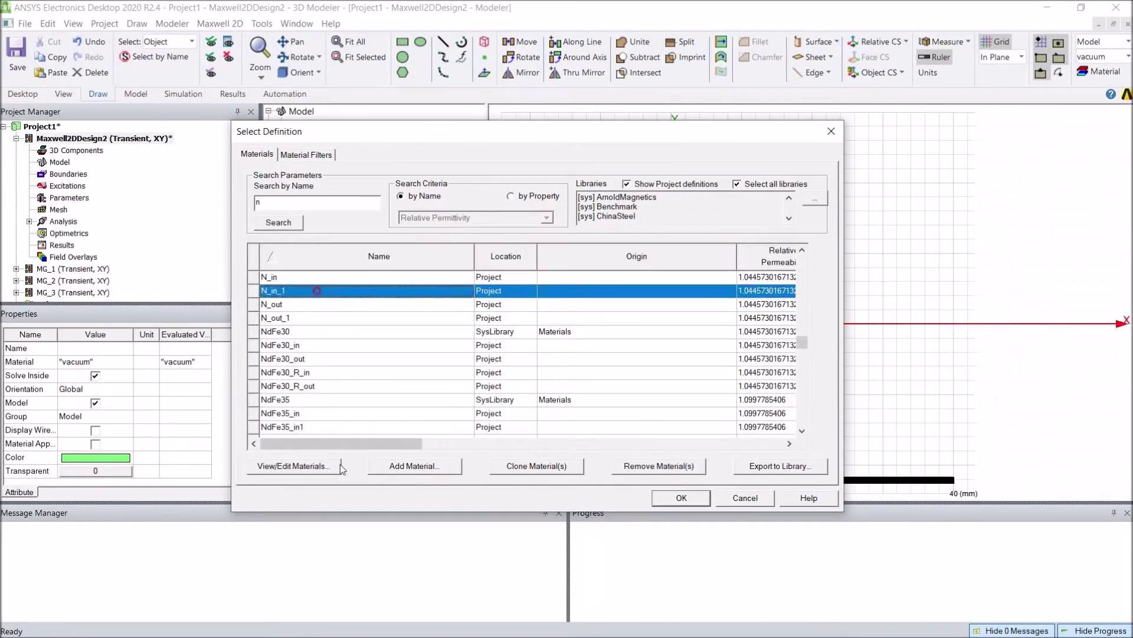
Verify N_in_1's R component of −1, assign it, and clear the selection.
click(311, 467)
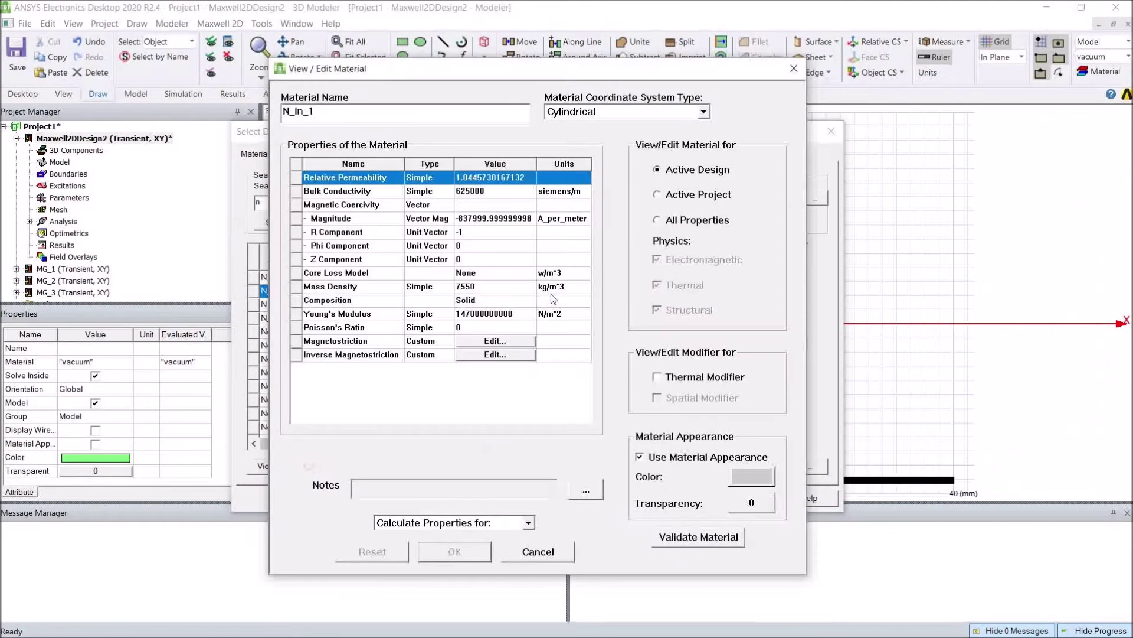
click(485, 235)
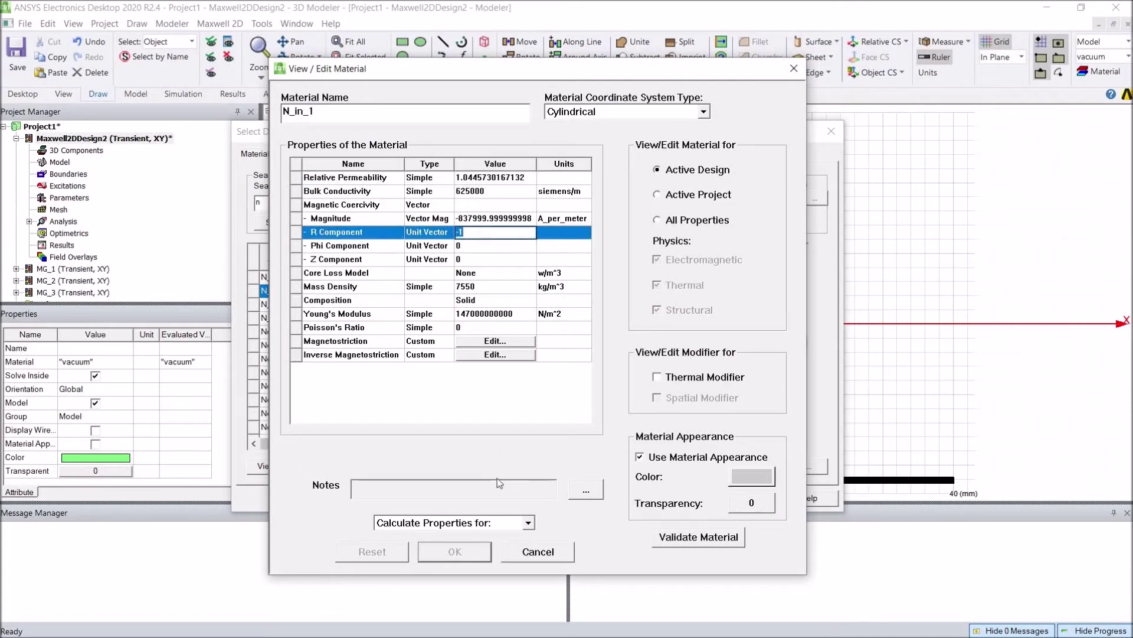
click(512, 552)
click(662, 497)
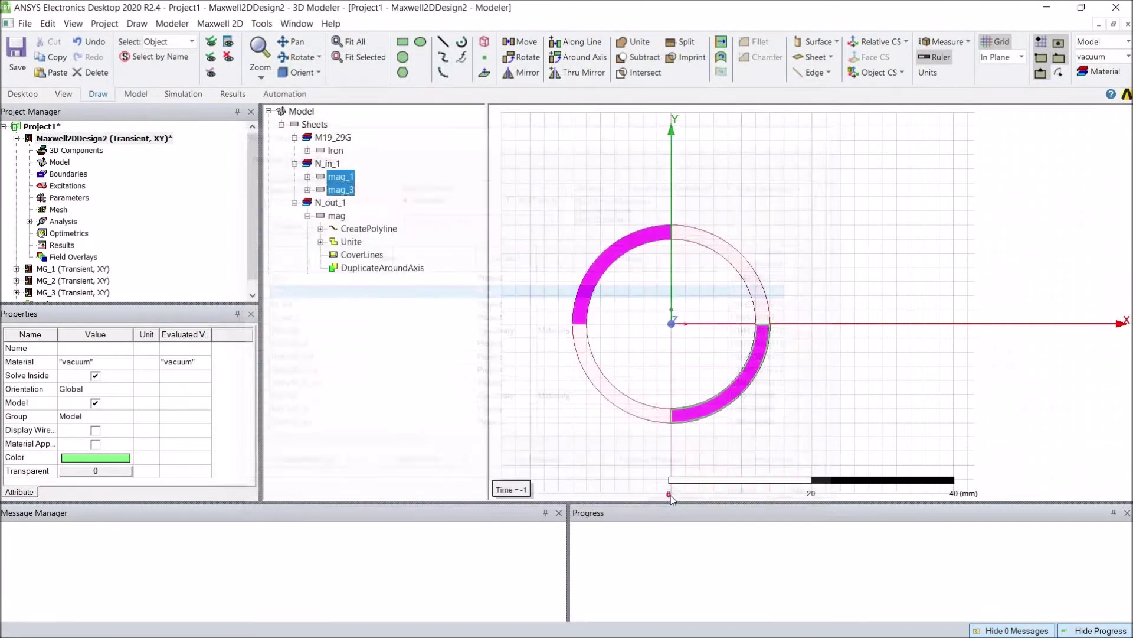
click(683, 349)
Show the Iron ring and collapse the histories of mag_1, mag_3, mag and mag_2.
click(211, 41)
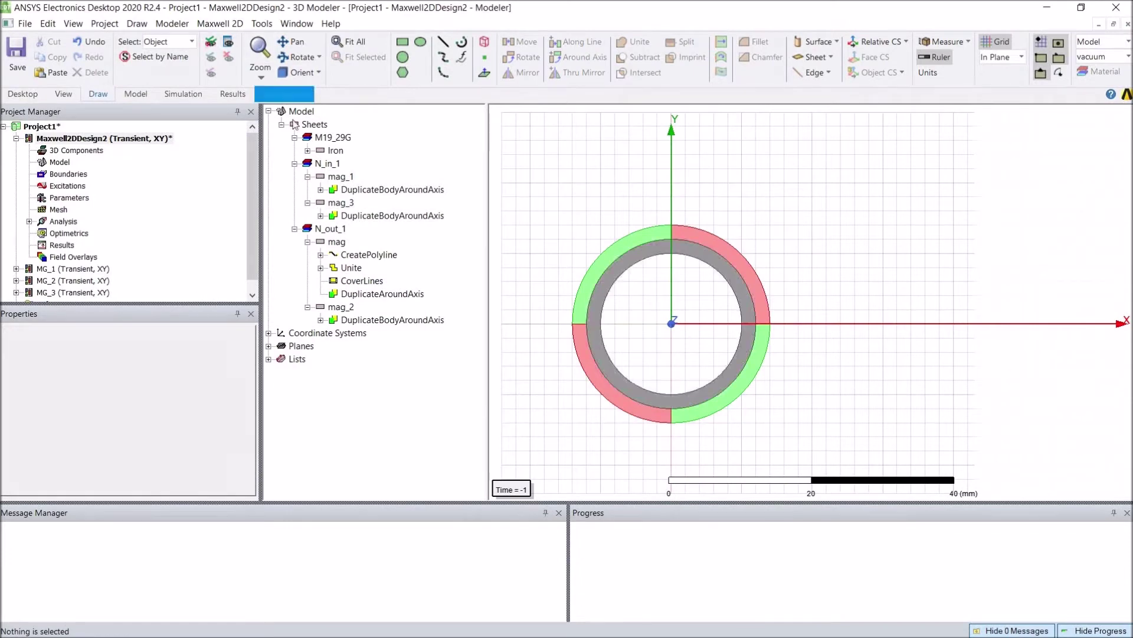
click(307, 176)
click(308, 189)
click(307, 215)
click(308, 228)
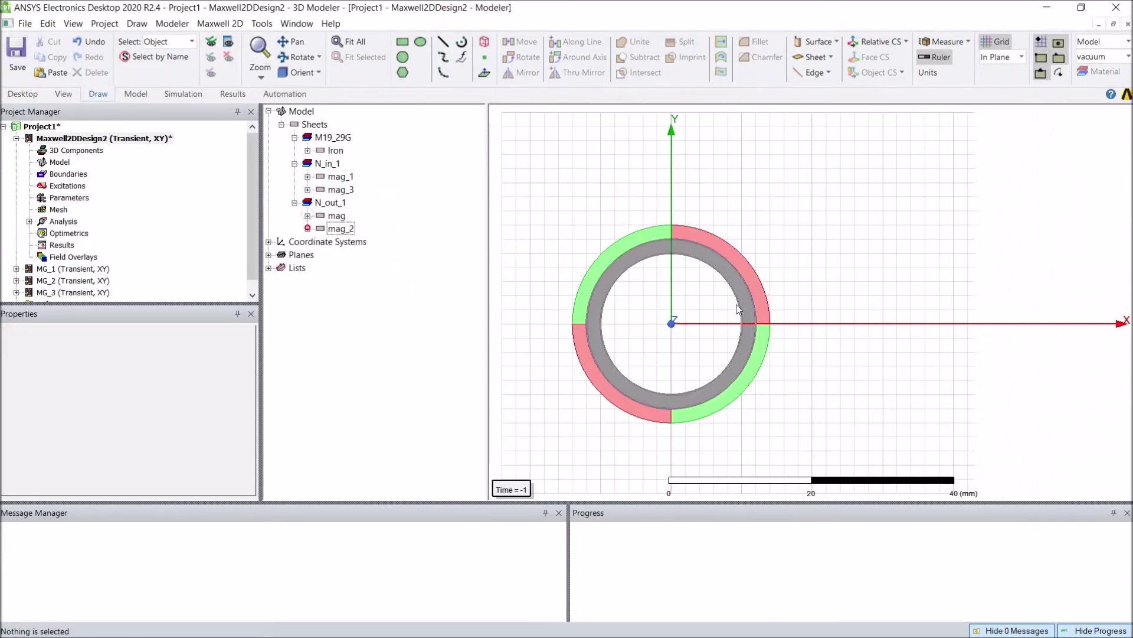
scroll(828, 325, down, 1)
Group the iron ring and four magnet quarters as Inner_rotor, then reselect them.
drag(572, 195, 866, 478)
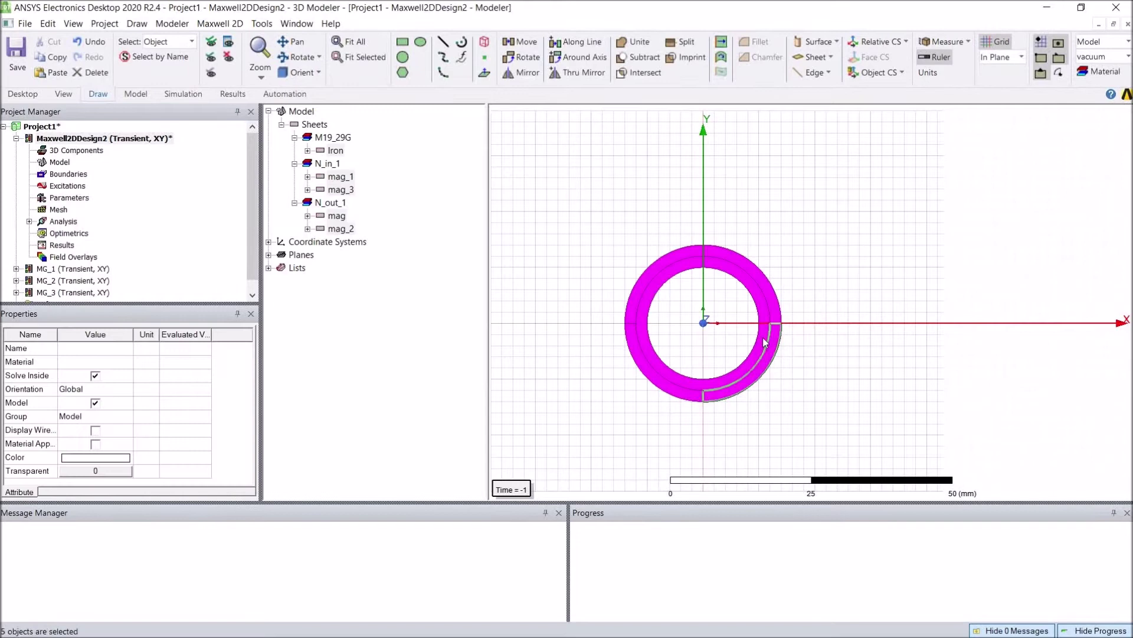
right_click(764, 338)
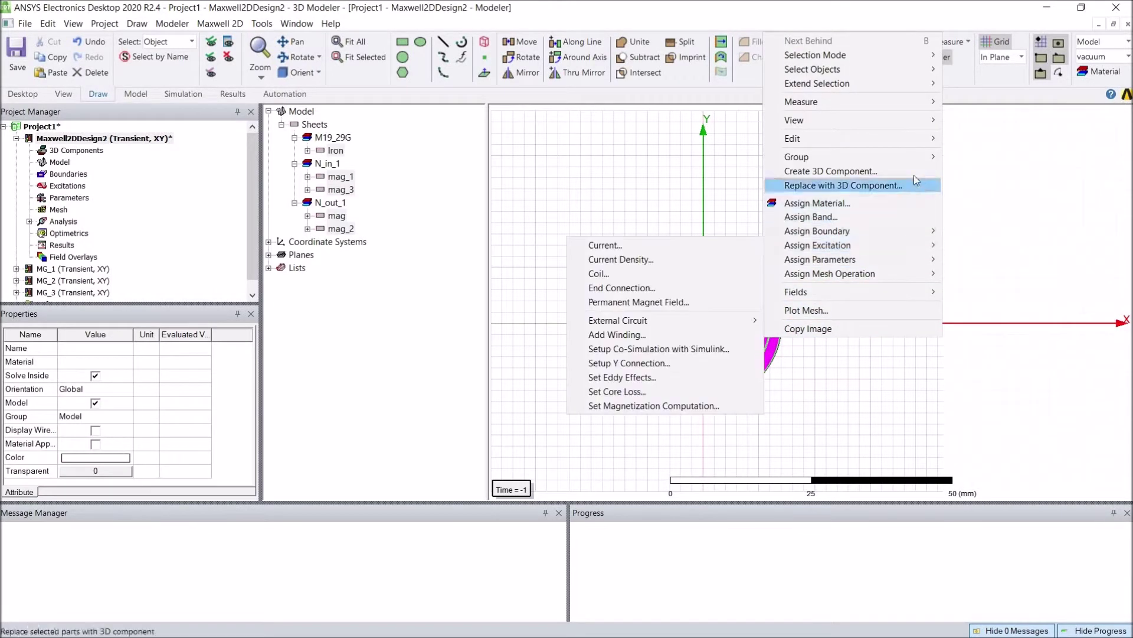
mouse_move(931, 157)
click(965, 157)
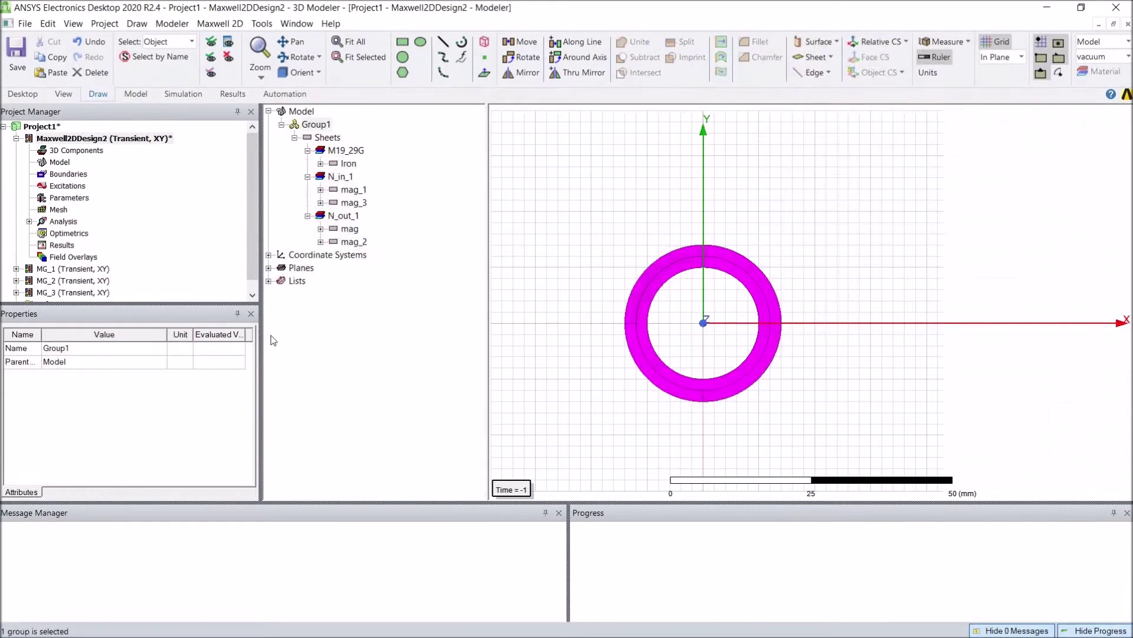
click(131, 352)
key(BackSpace)
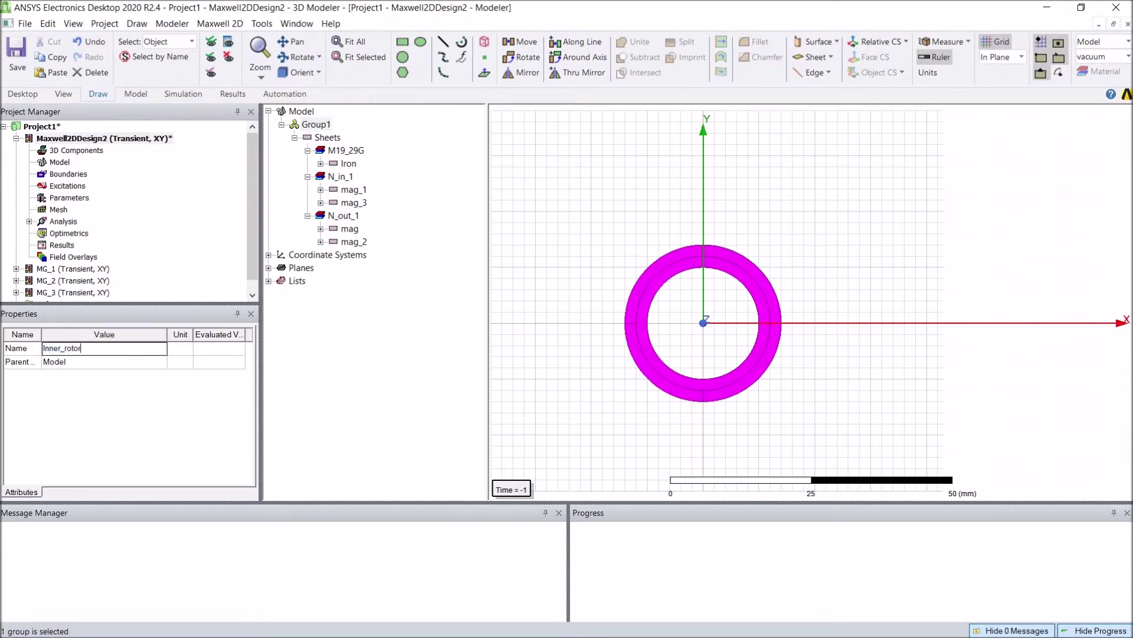
click(532, 224)
drag(568, 204, 812, 440)
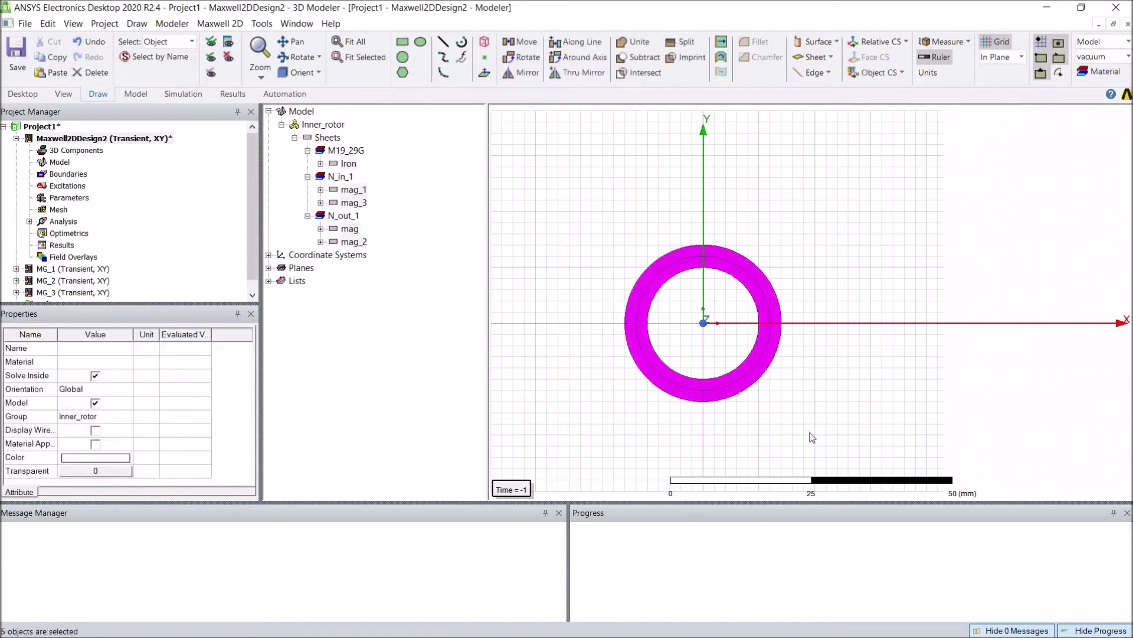
right_click(776, 335)
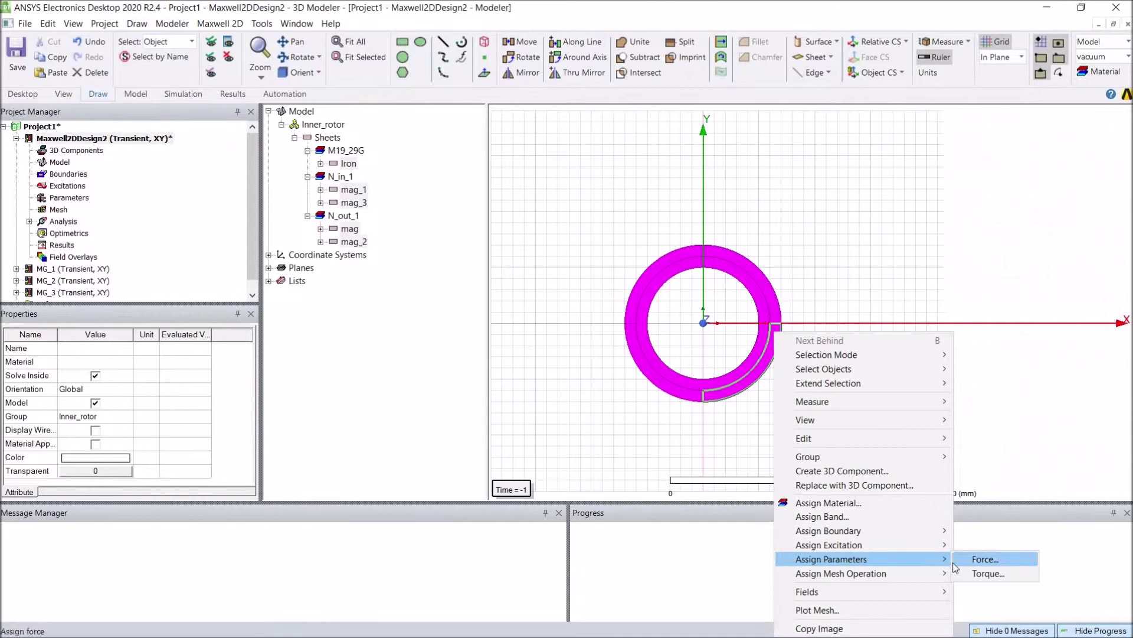
Assign a torque parameter named Inner about positive Global::Z to the inner rotor parts.
click(987, 573)
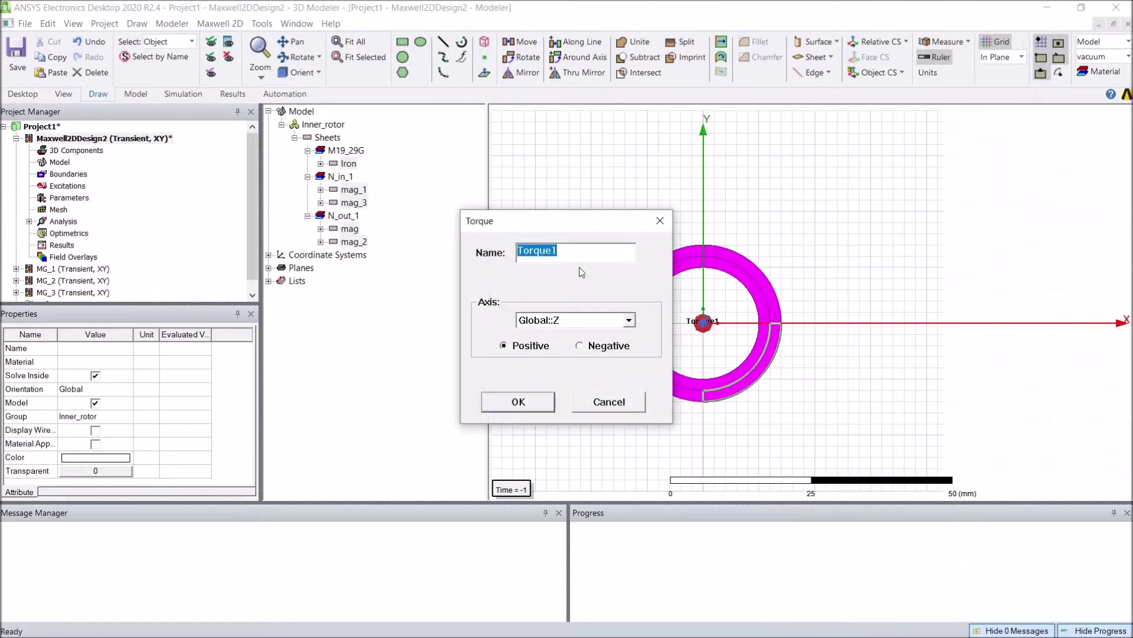
drag(584, 222, 500, 216)
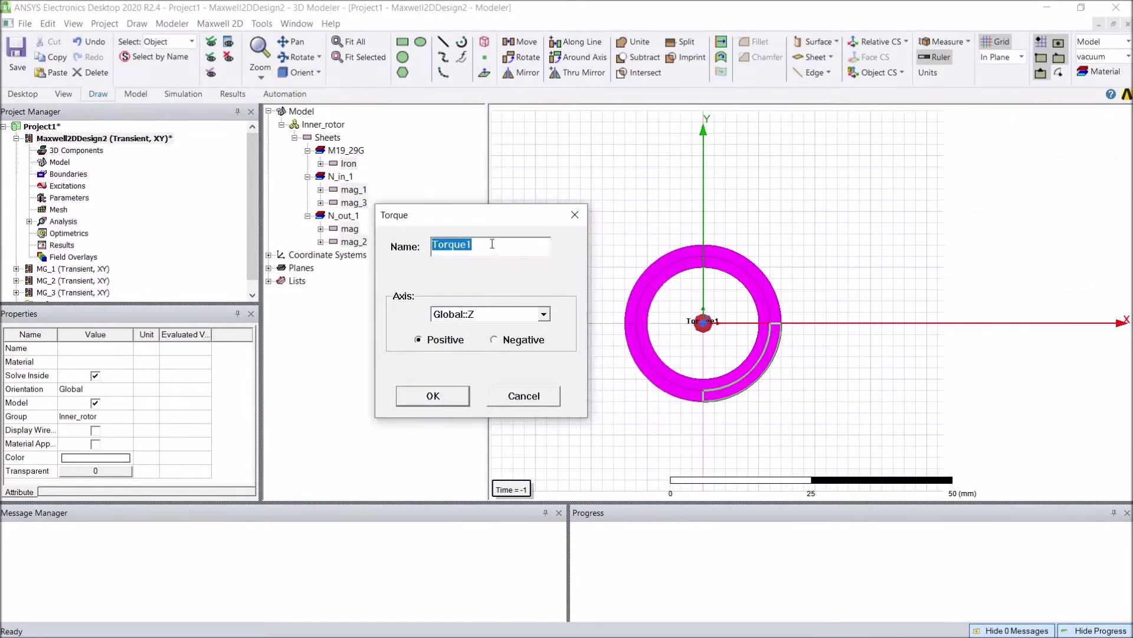
text(Inner)
click(451, 395)
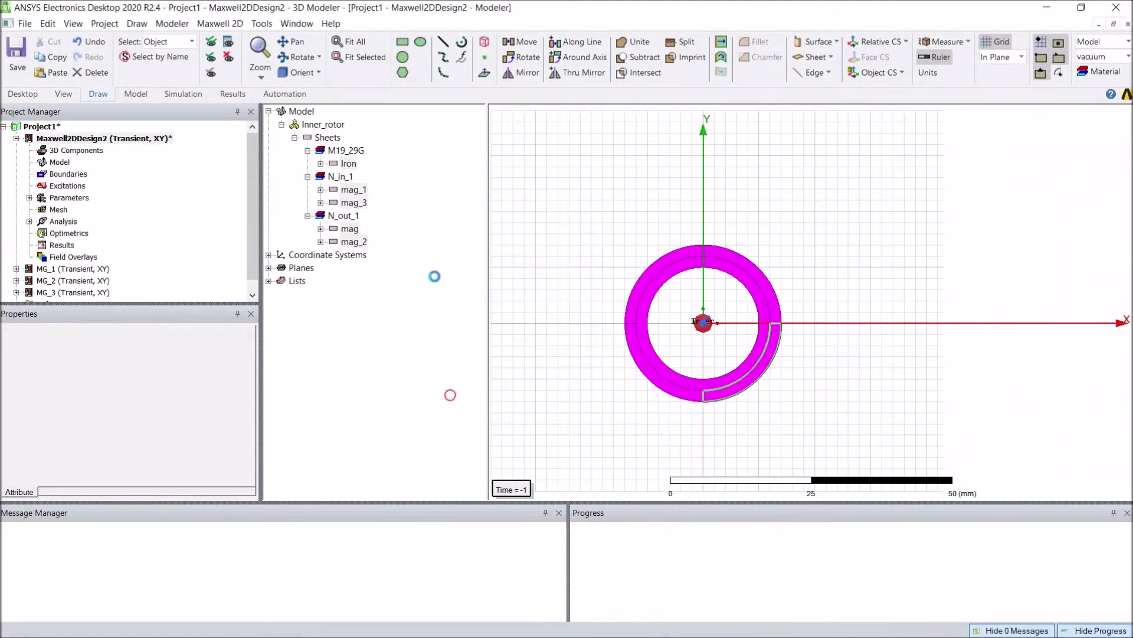
Open the MG_1 design and inspect its Cage_Rotor and Outer_Stator groups.
click(16, 139)
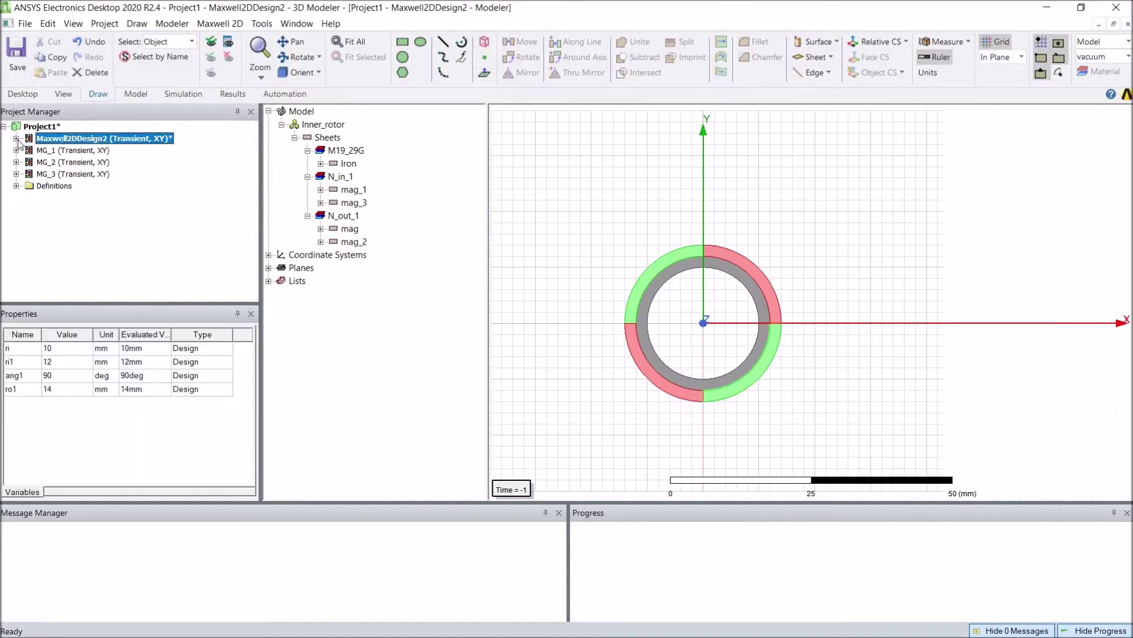
click(51, 151)
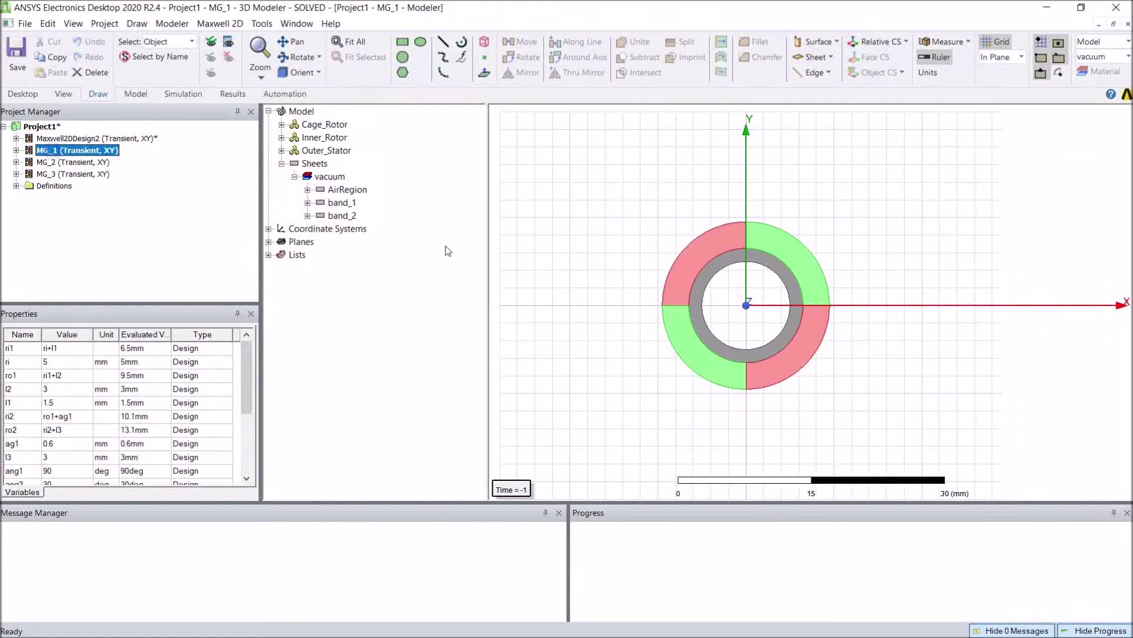
click(331, 126)
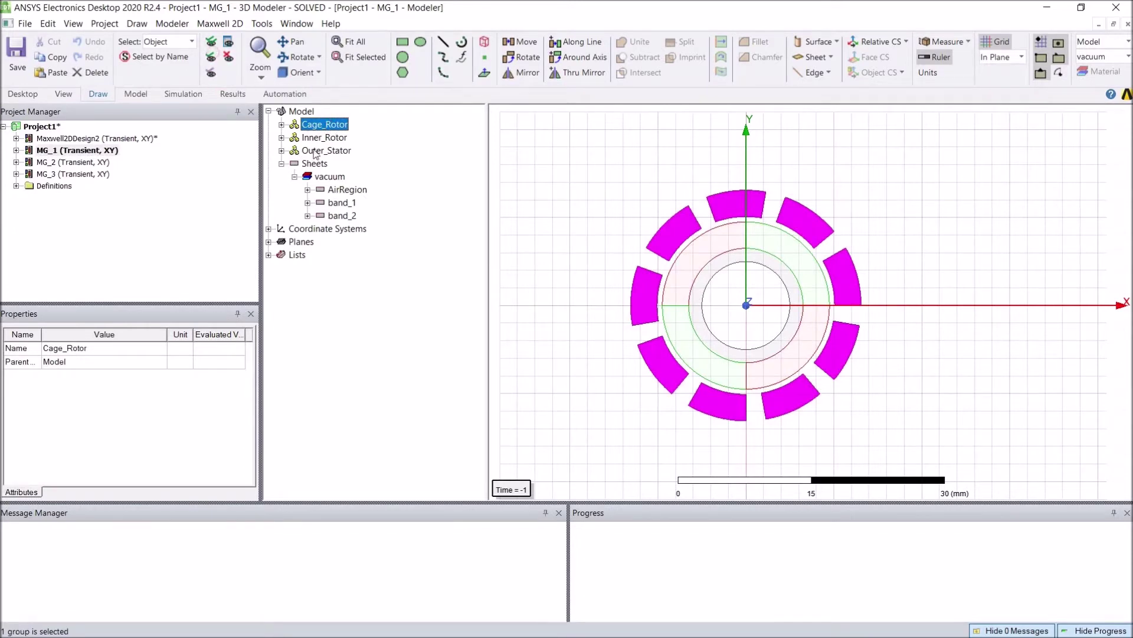
click(315, 151)
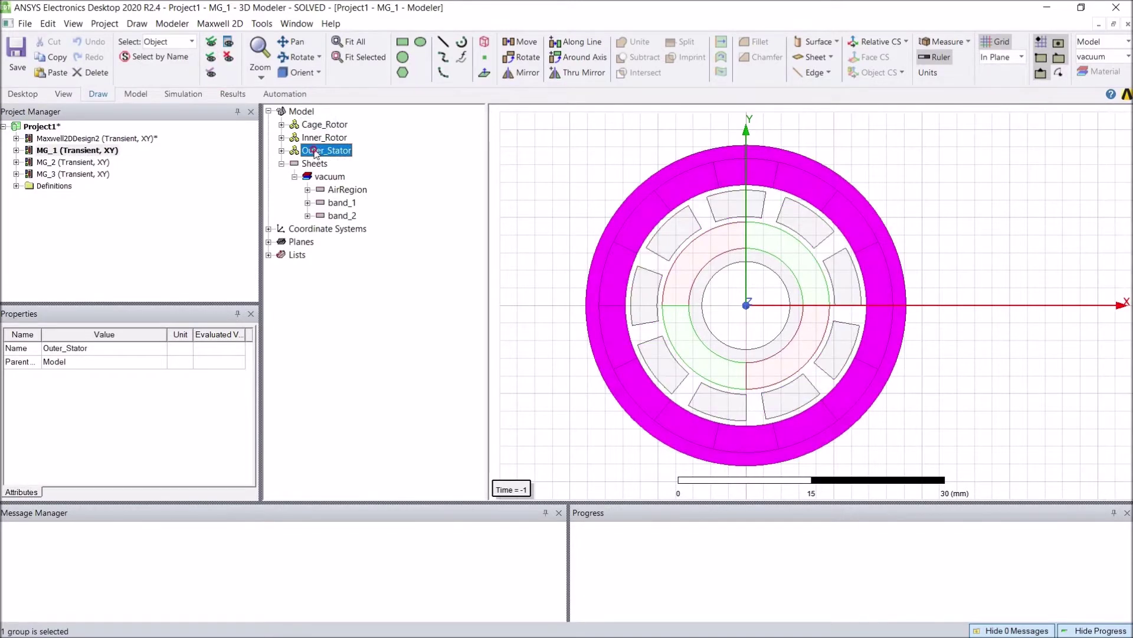
click(212, 58)
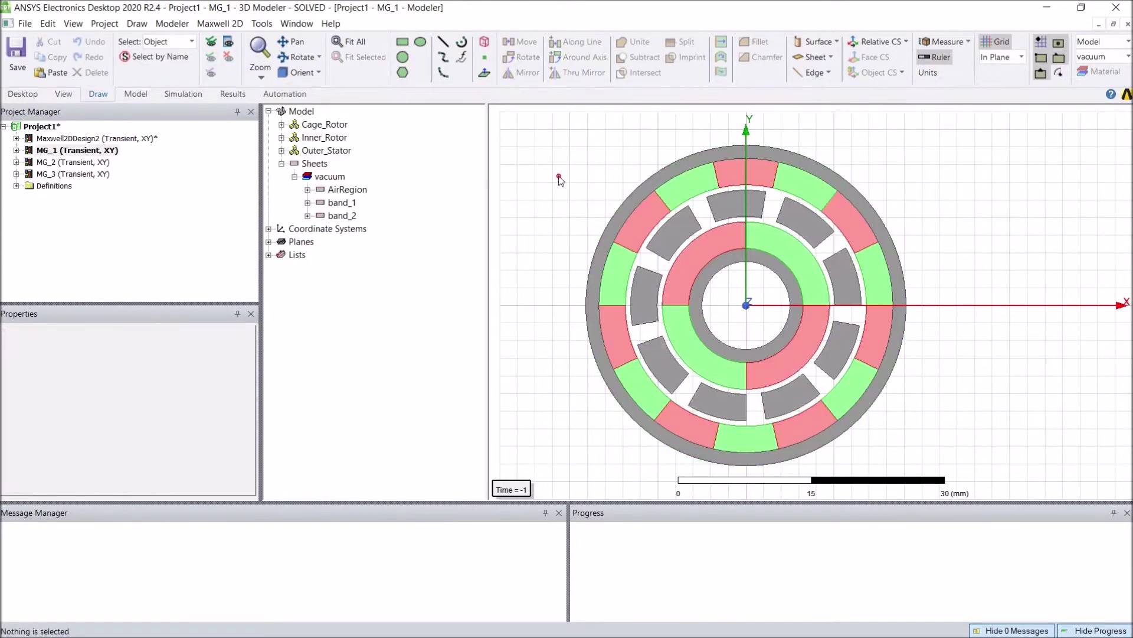
Expand MG_1, highlight band_1, and zoom into the air gap near a pole piece.
click(16, 150)
click(341, 202)
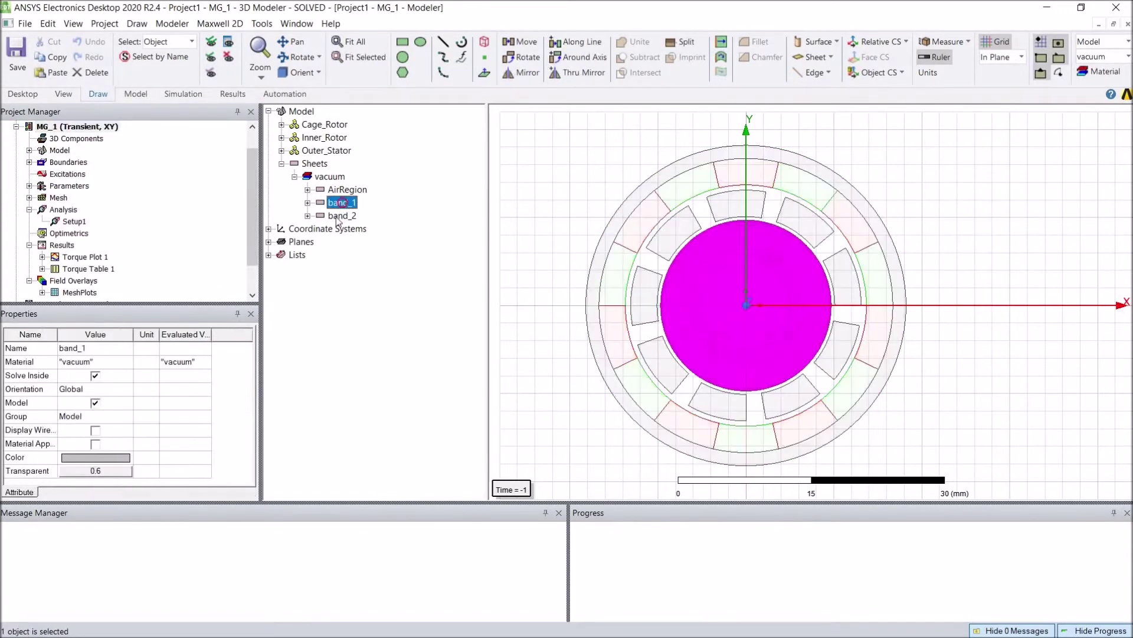
click(535, 181)
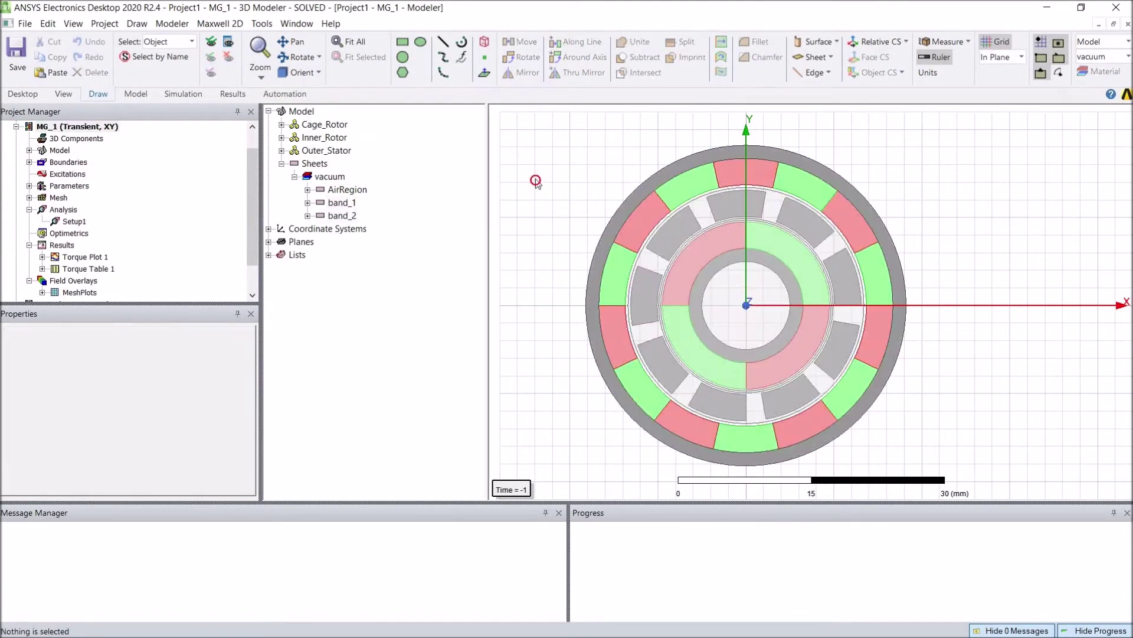
scroll(850, 287, up, 8)
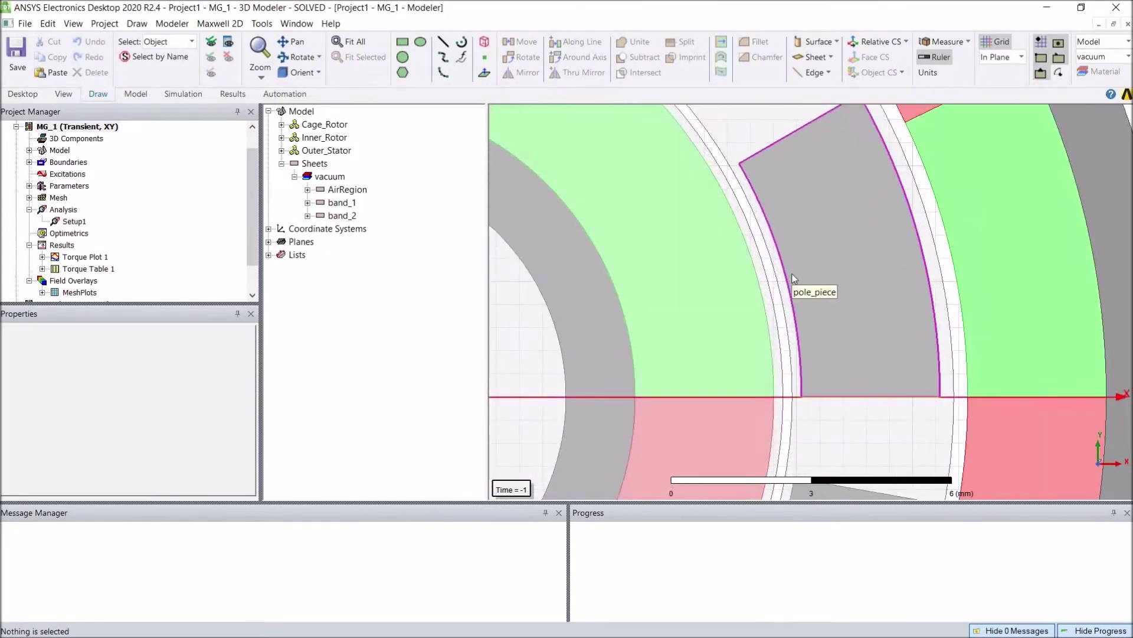
scroll(793, 277, up, 3)
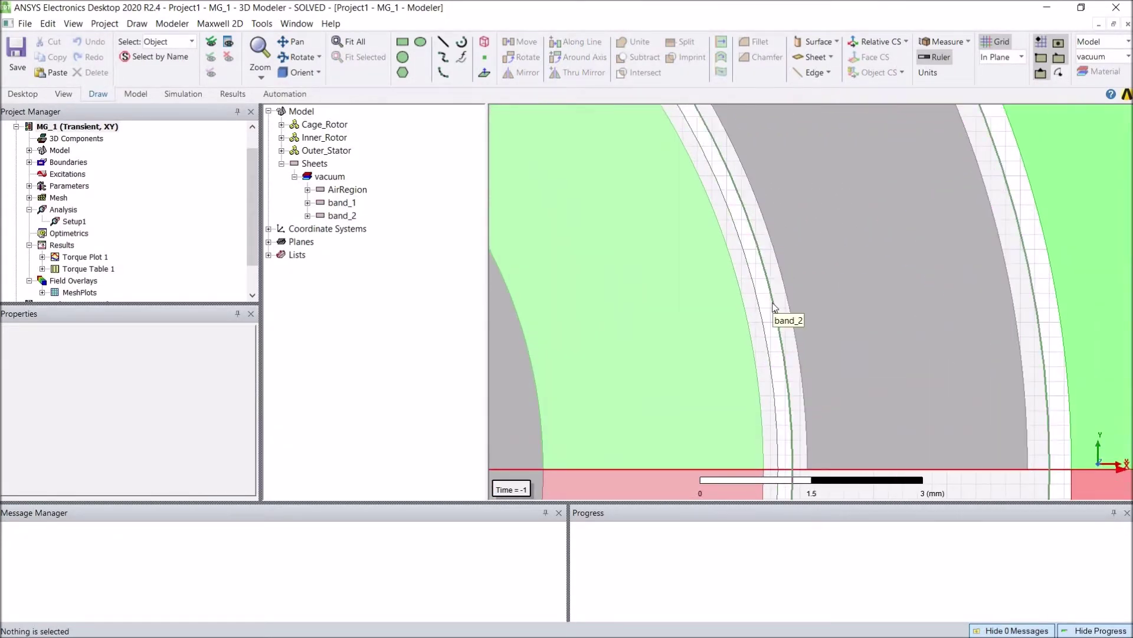
scroll(792, 348, up, 1)
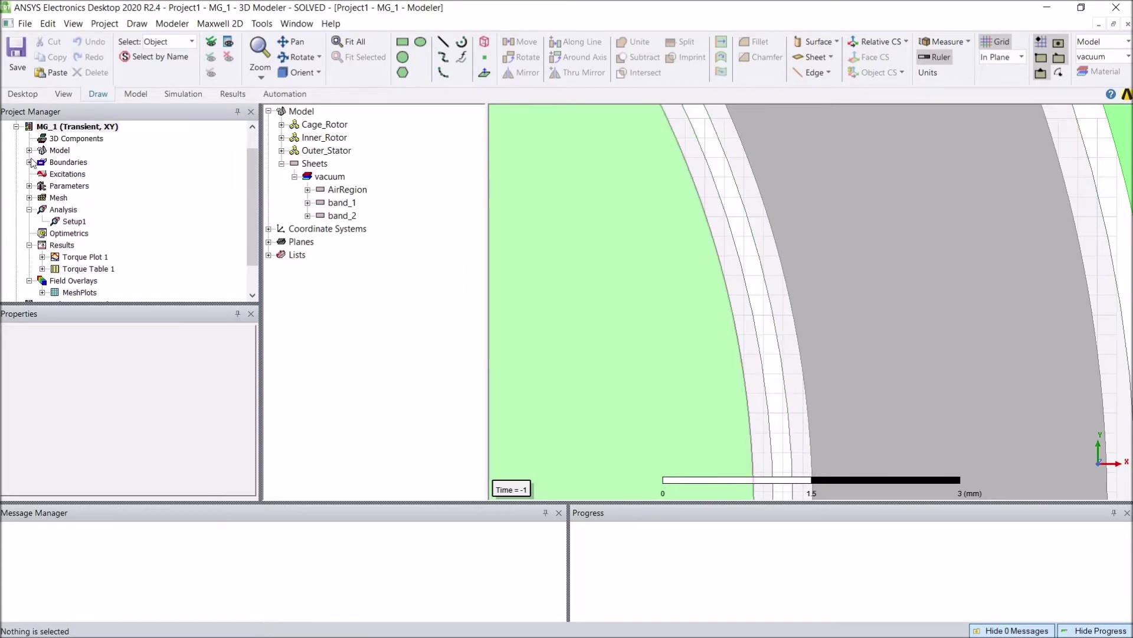
click(29, 150)
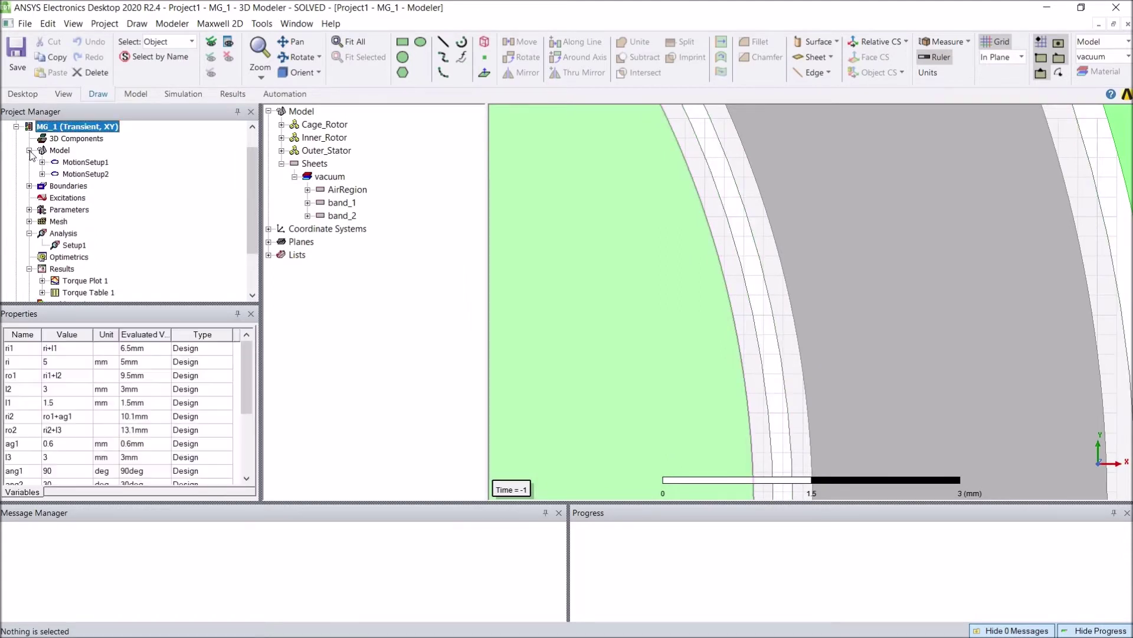
Review MotionSetup1's type and mechanical settings without changing them.
click(83, 163)
scroll(853, 251, down, 5)
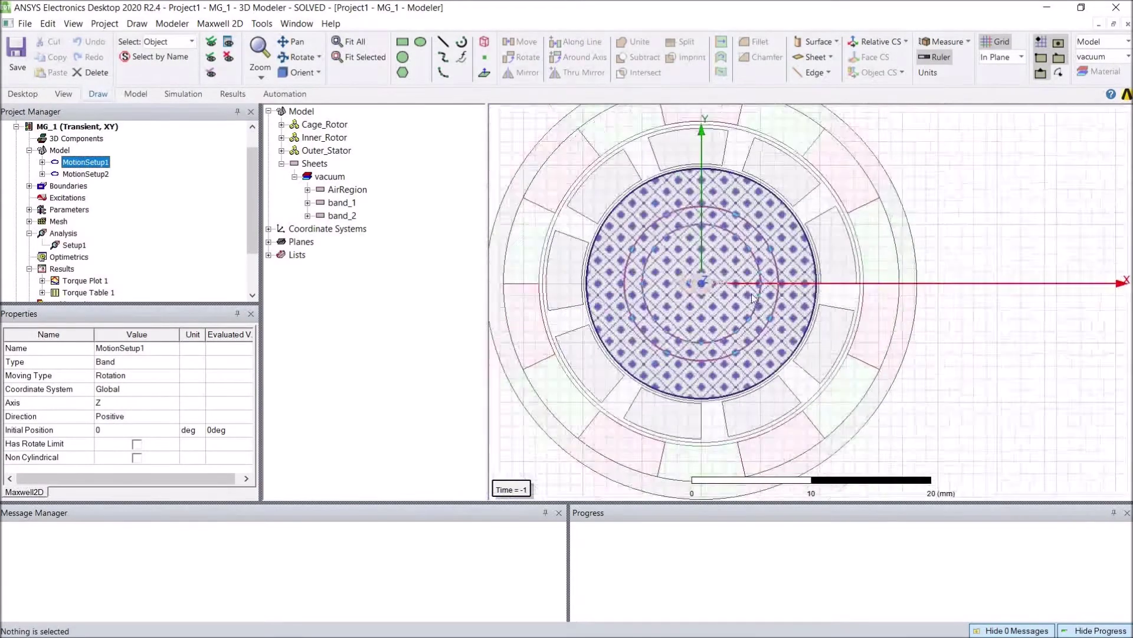
scroll(752, 297, down, 2)
double_click(77, 163)
click(480, 212)
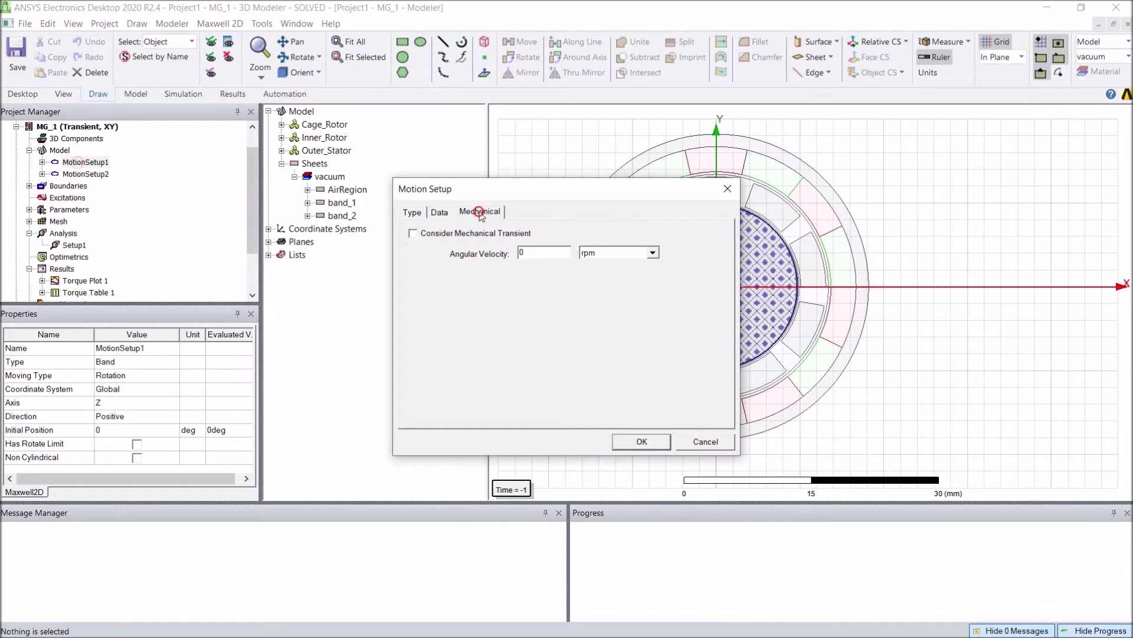
click(690, 442)
Review MotionSetup2 (14 deg start, 100 rpm about Z), then display Torque Plot 1.
double_click(85, 173)
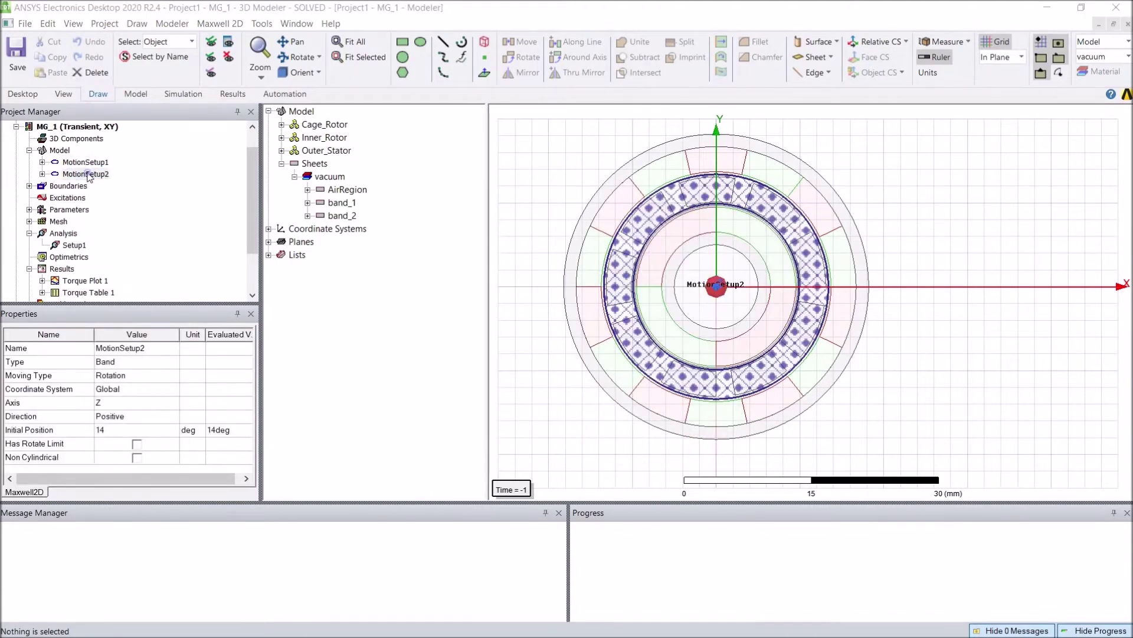
click(479, 213)
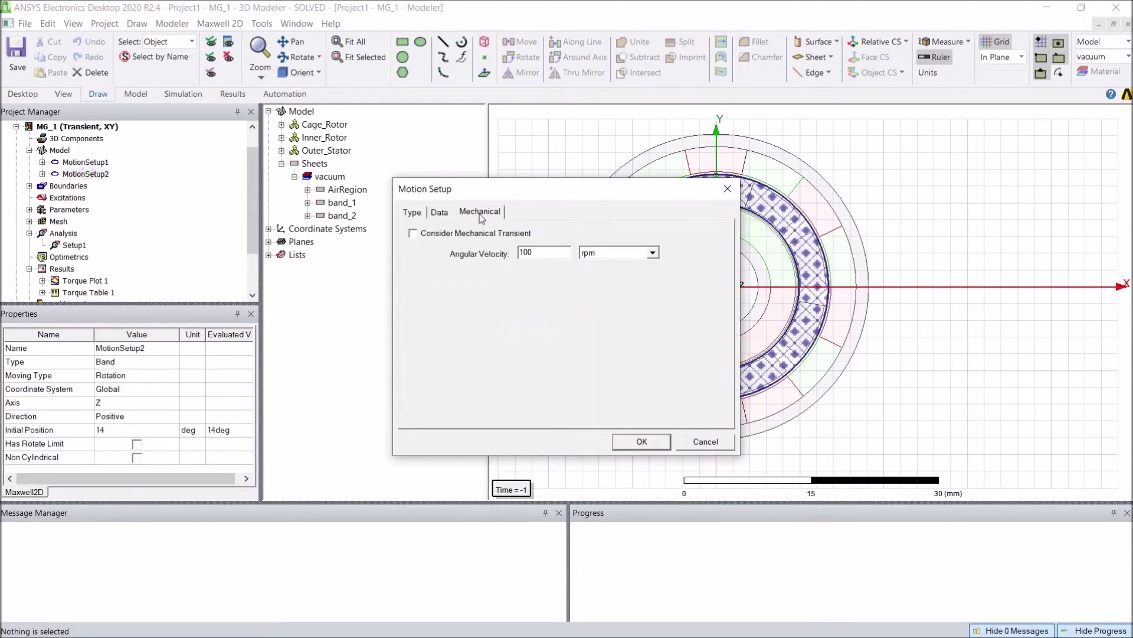
click(442, 214)
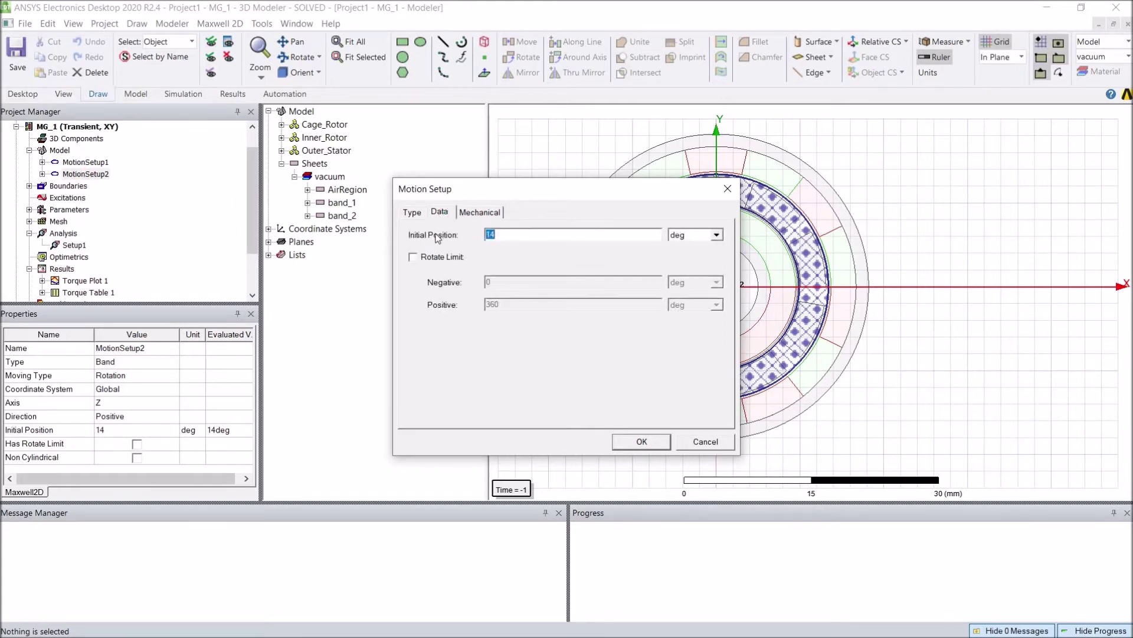
click(689, 443)
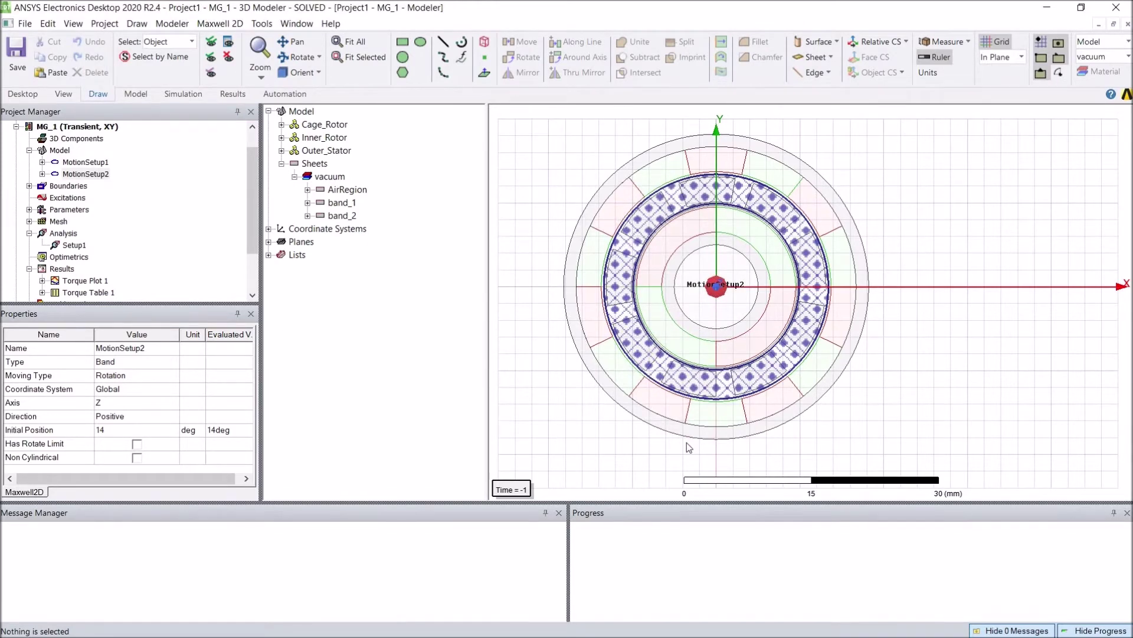
double_click(86, 281)
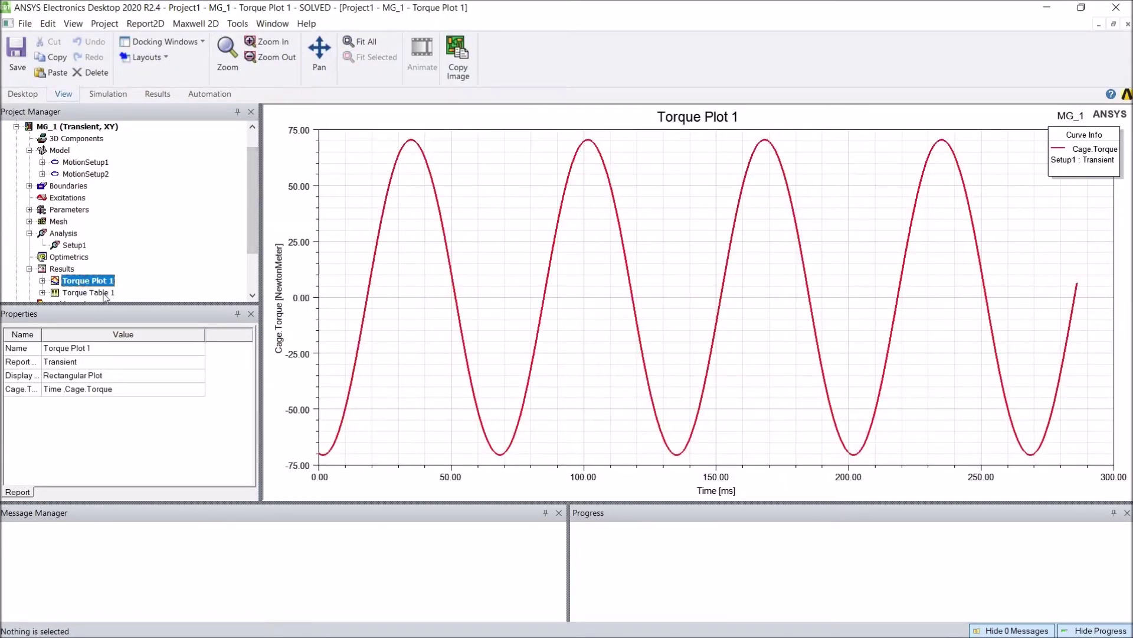
Open Torque Table 1 and review Setup1's solve settings (1/6000 s steps to 0.6 s).
double_click(105, 294)
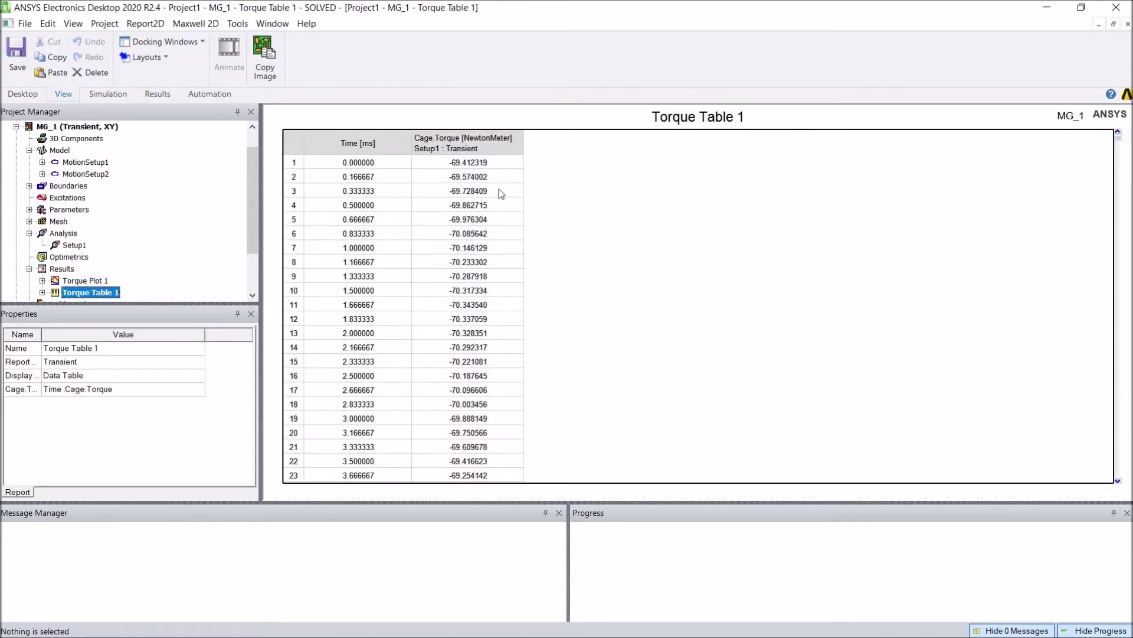
click(365, 306)
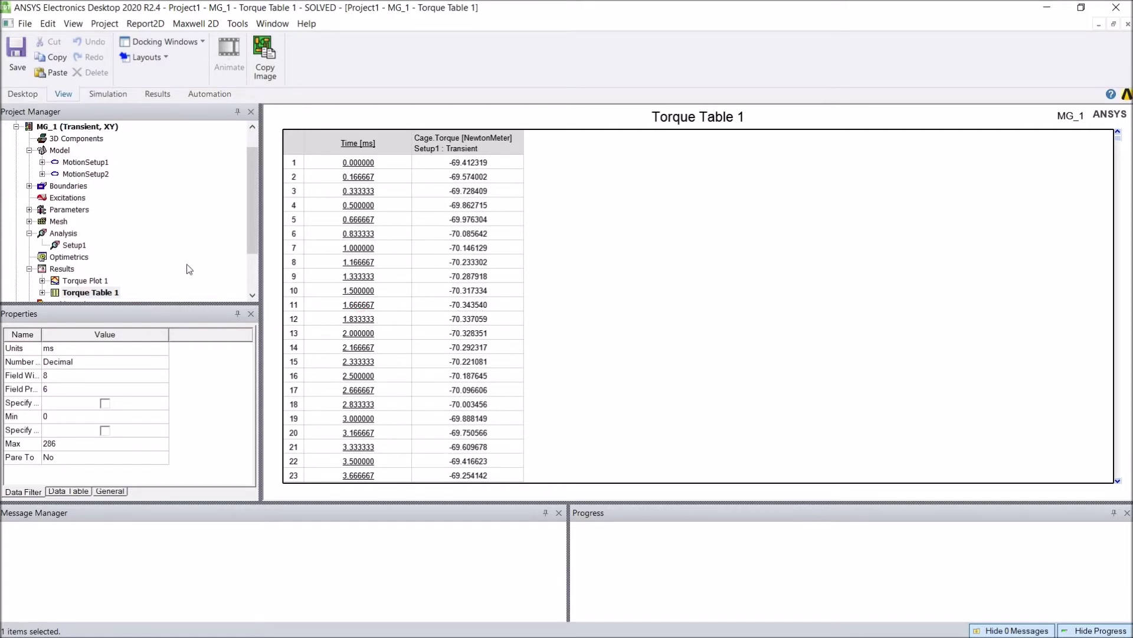
double_click(75, 246)
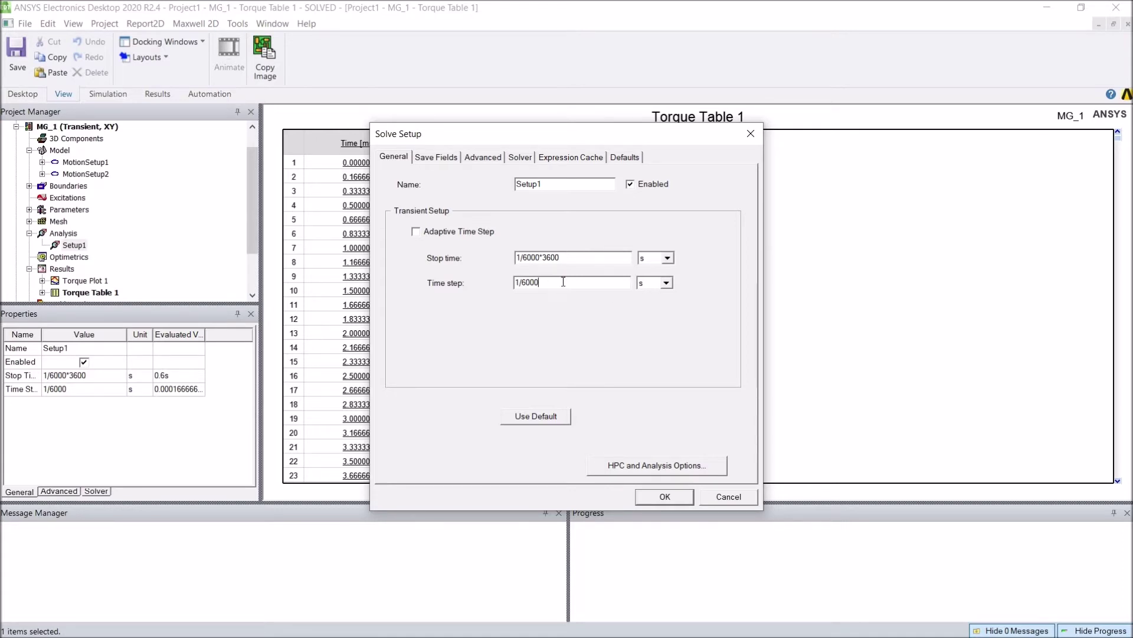
click(729, 496)
click(361, 307)
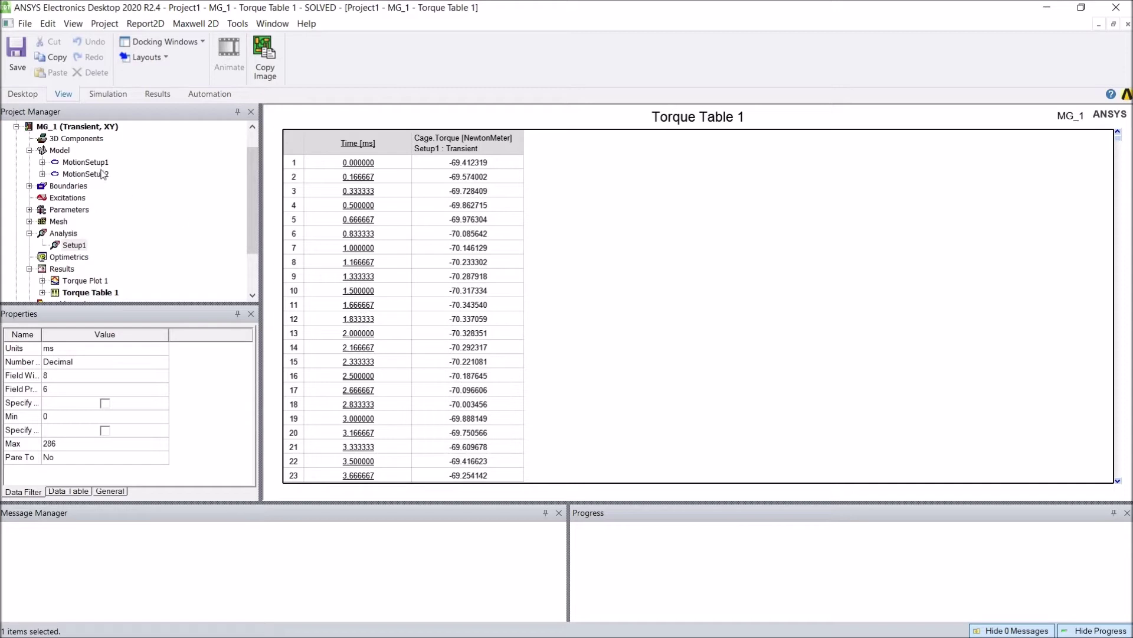
scroll(95, 170, up, 1)
Check MotionSetup2's Initial Position of 14 deg without changing it.
double_click(78, 197)
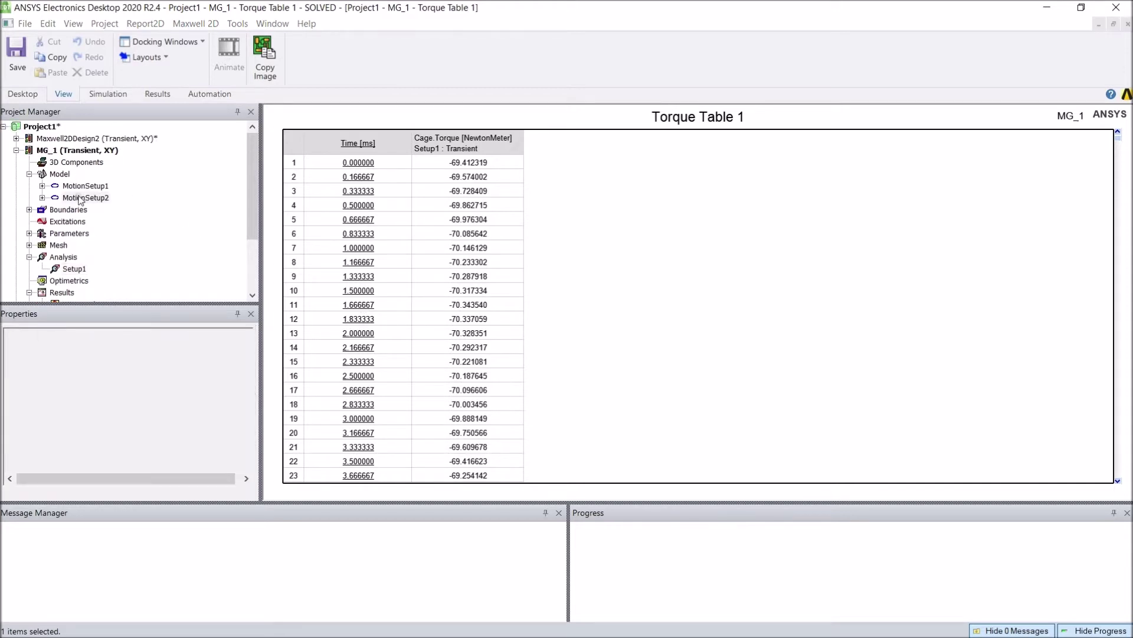
click(439, 211)
click(523, 235)
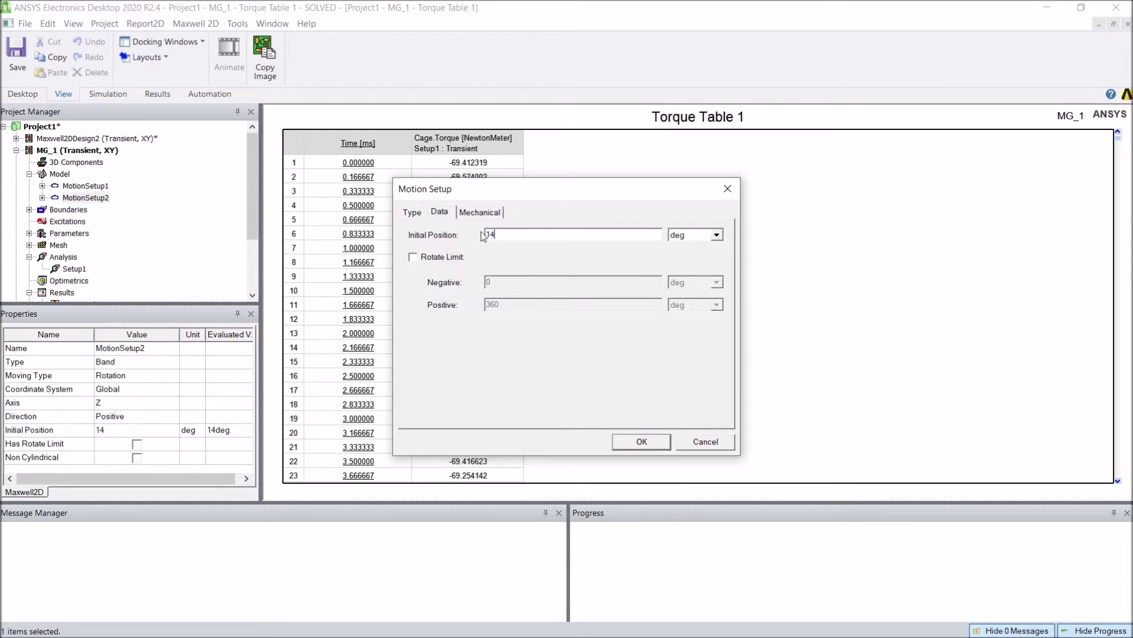
click(691, 440)
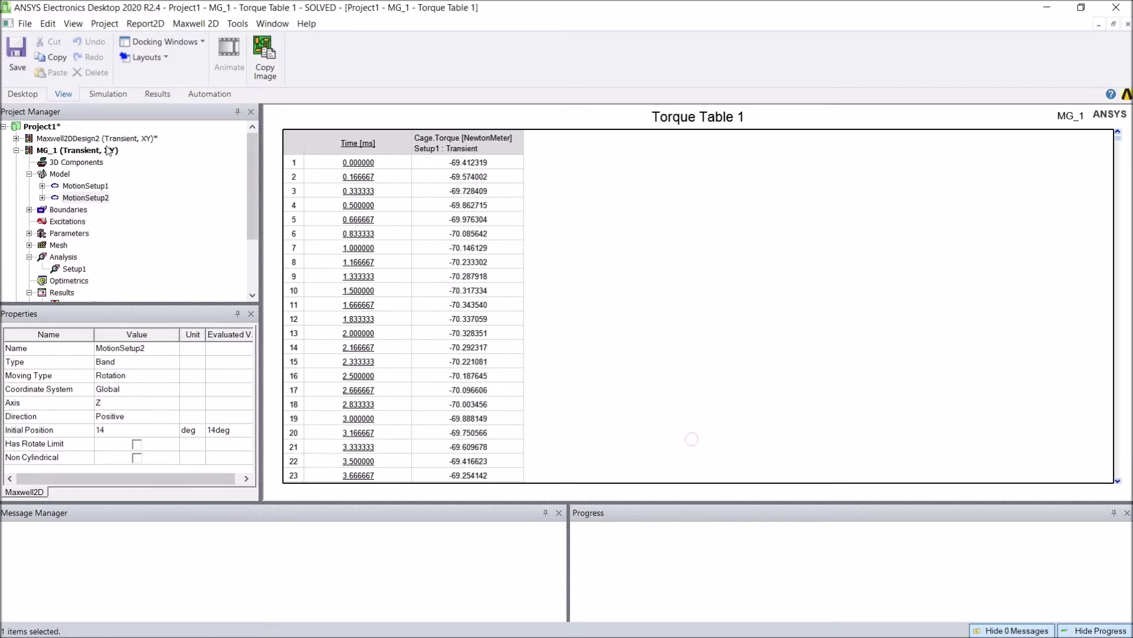
Open MG_1's modeler geometry and highlight the Cage_Rotor pole pieces.
double_click(86, 150)
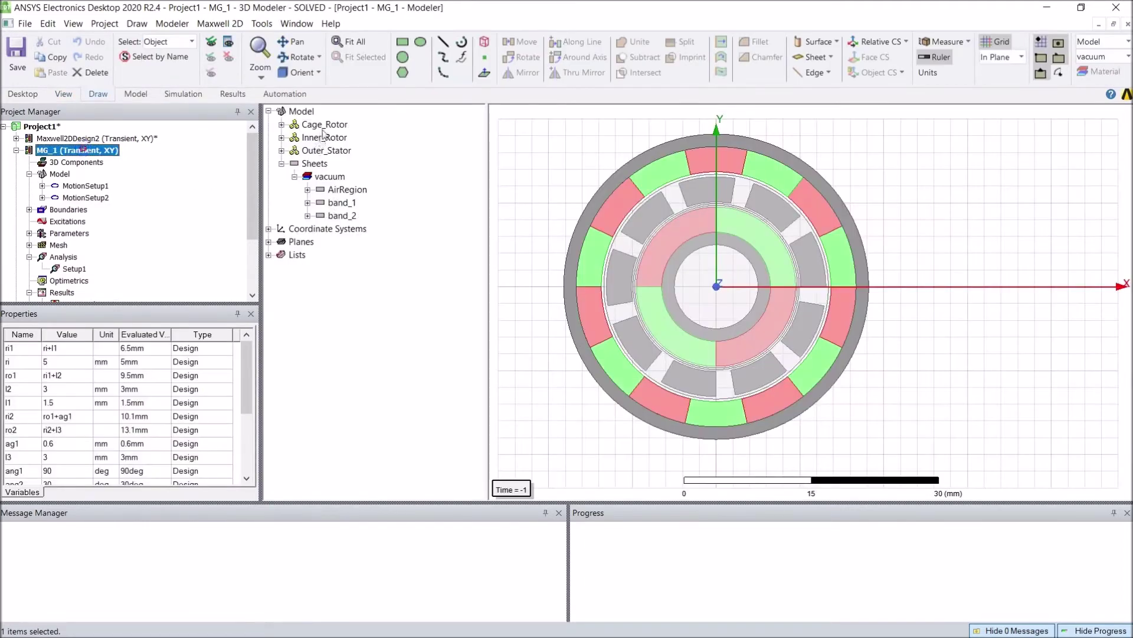
click(326, 125)
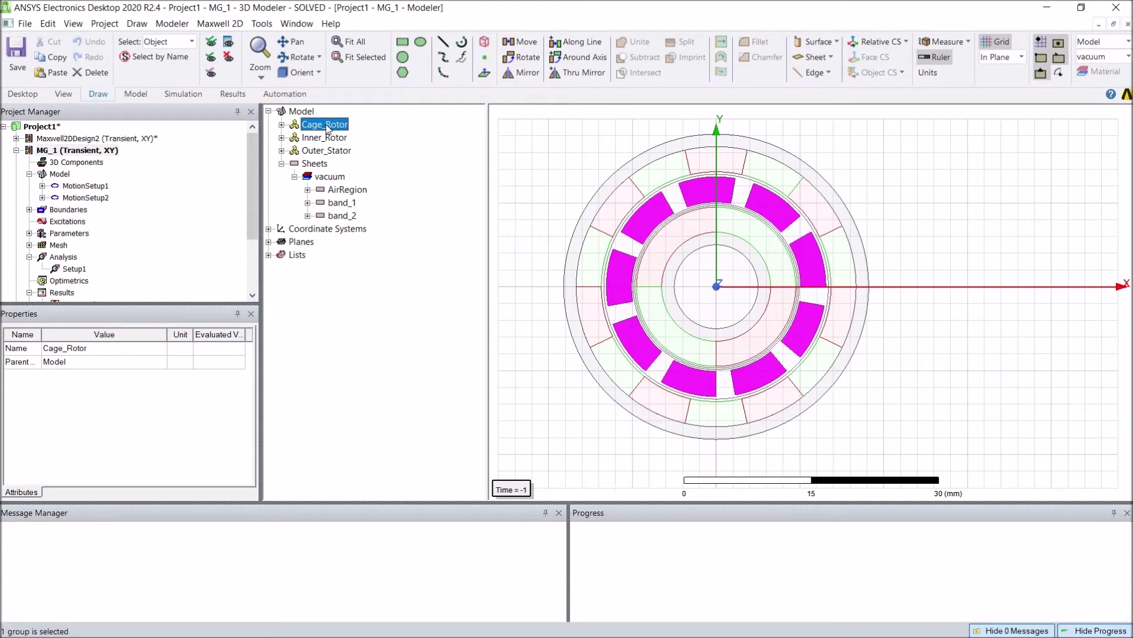
scroll(23, 178, down, 3)
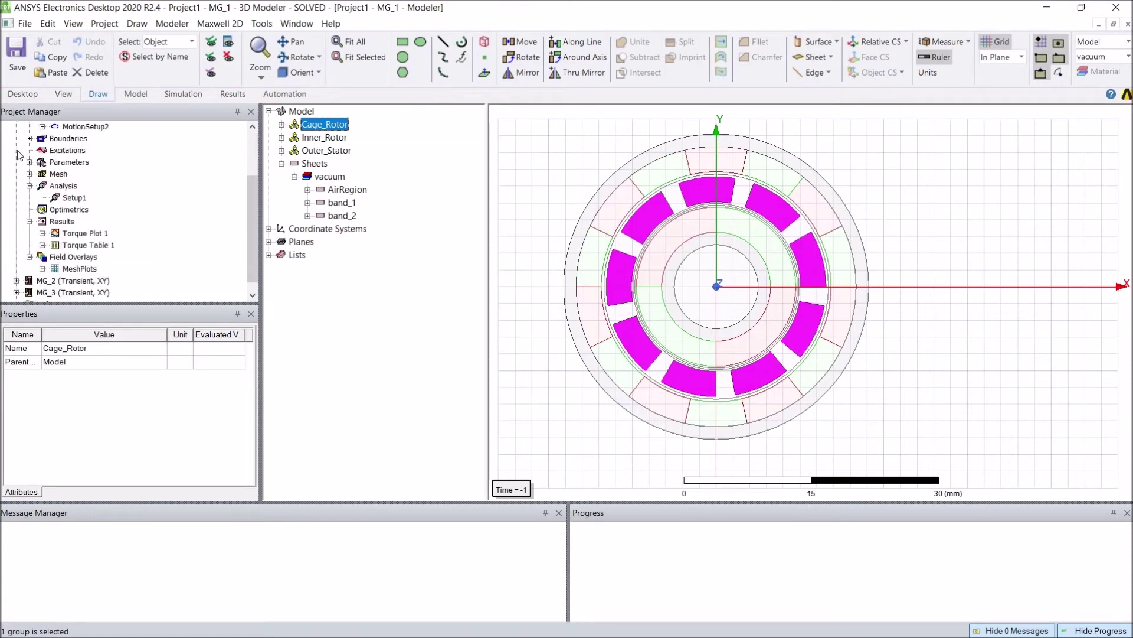
double_click(65, 268)
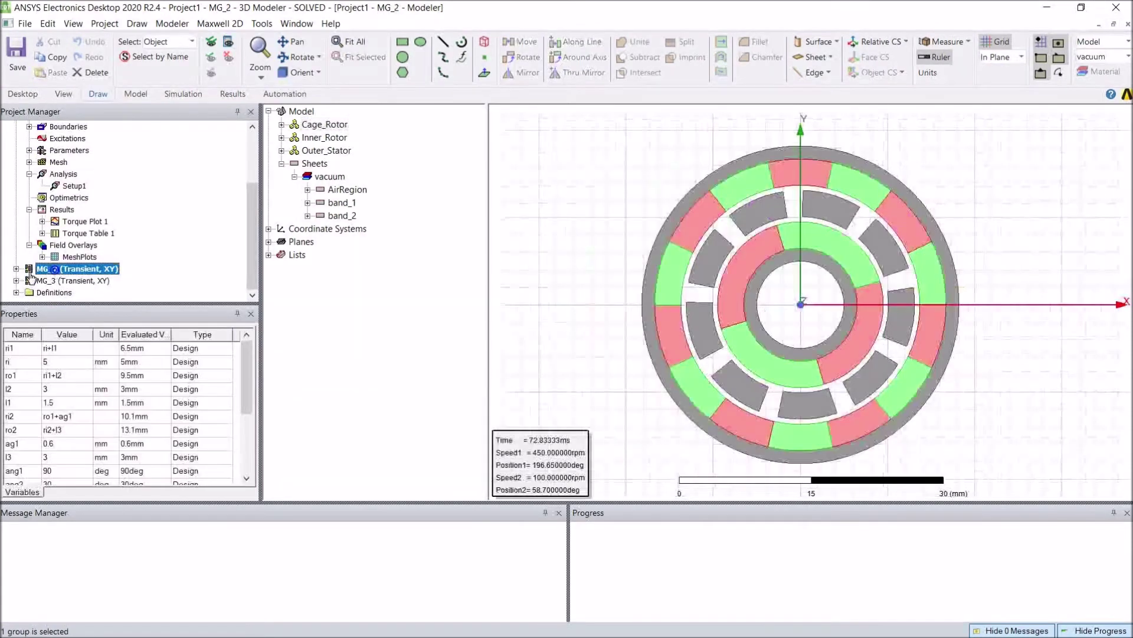
scroll(111, 253, down, 1)
scroll(111, 252, up, 1)
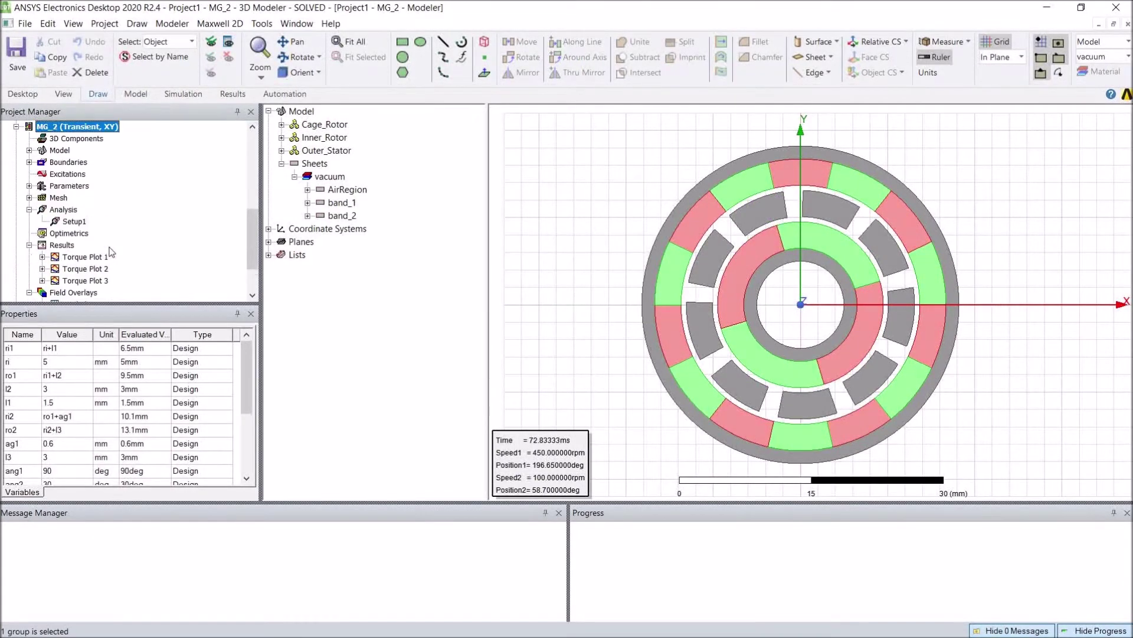
click(31, 150)
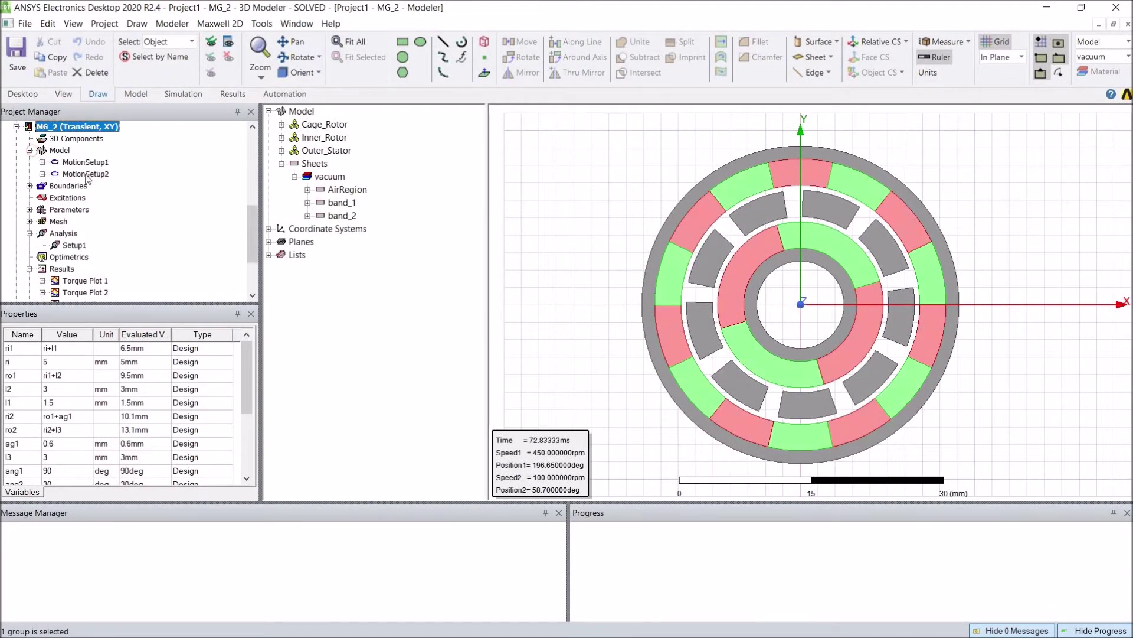
double_click(86, 174)
click(440, 212)
click(514, 234)
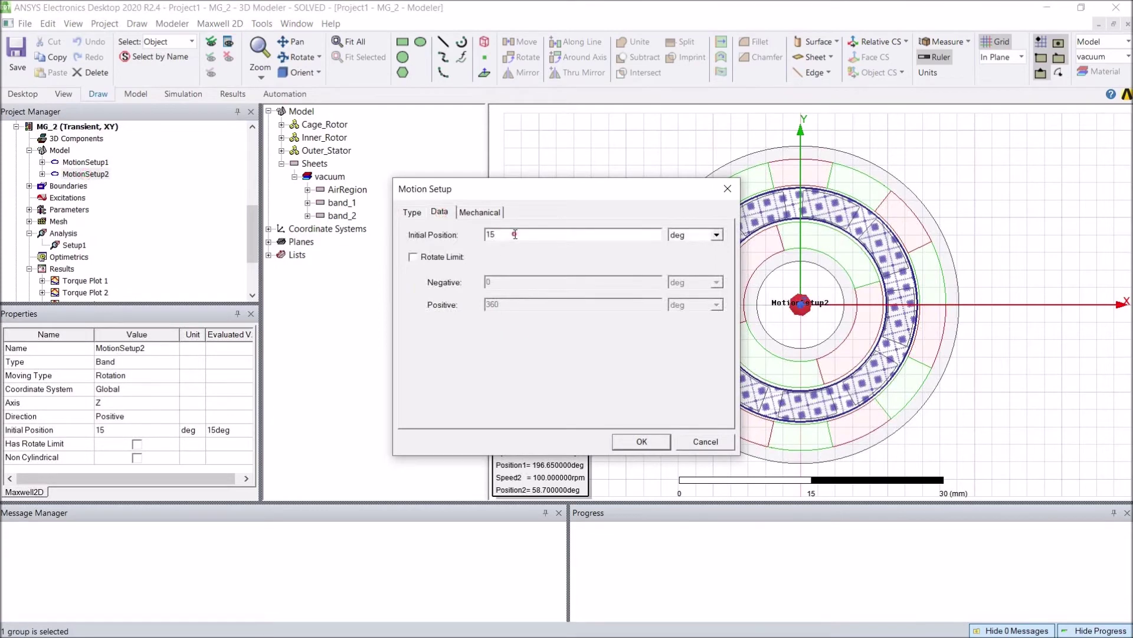
click(494, 214)
click(642, 441)
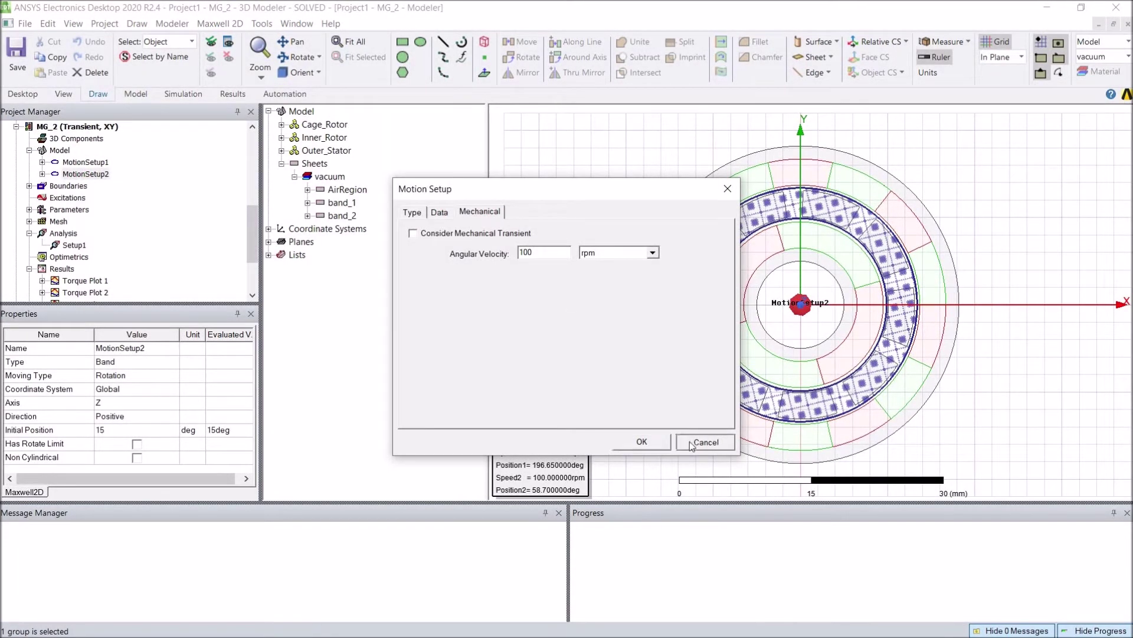
click(85, 165)
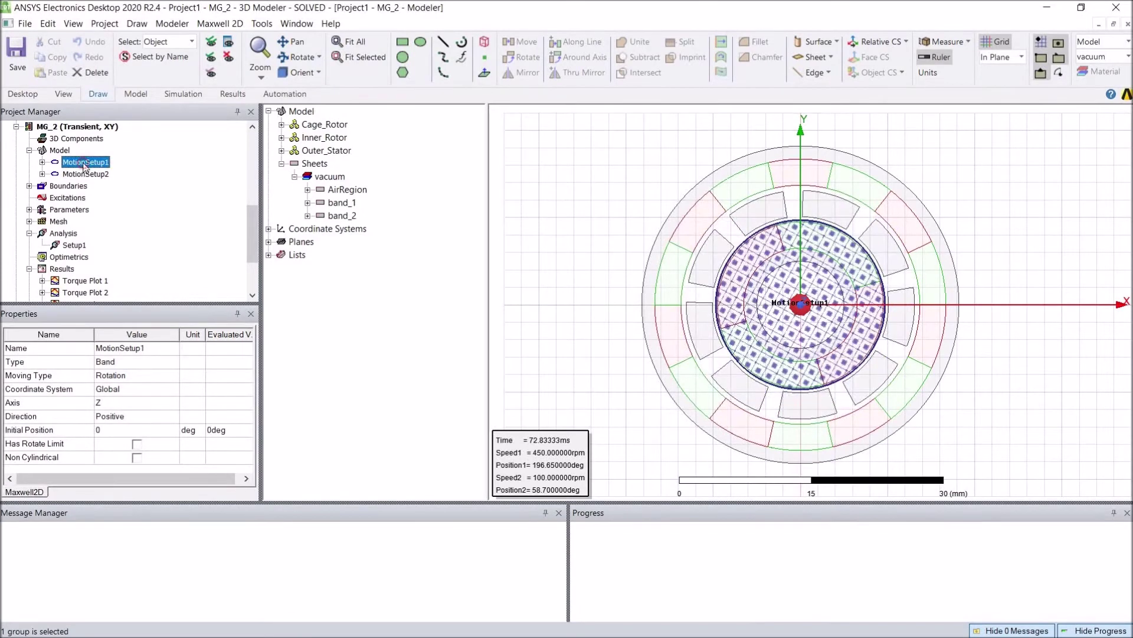
double_click(84, 165)
click(467, 211)
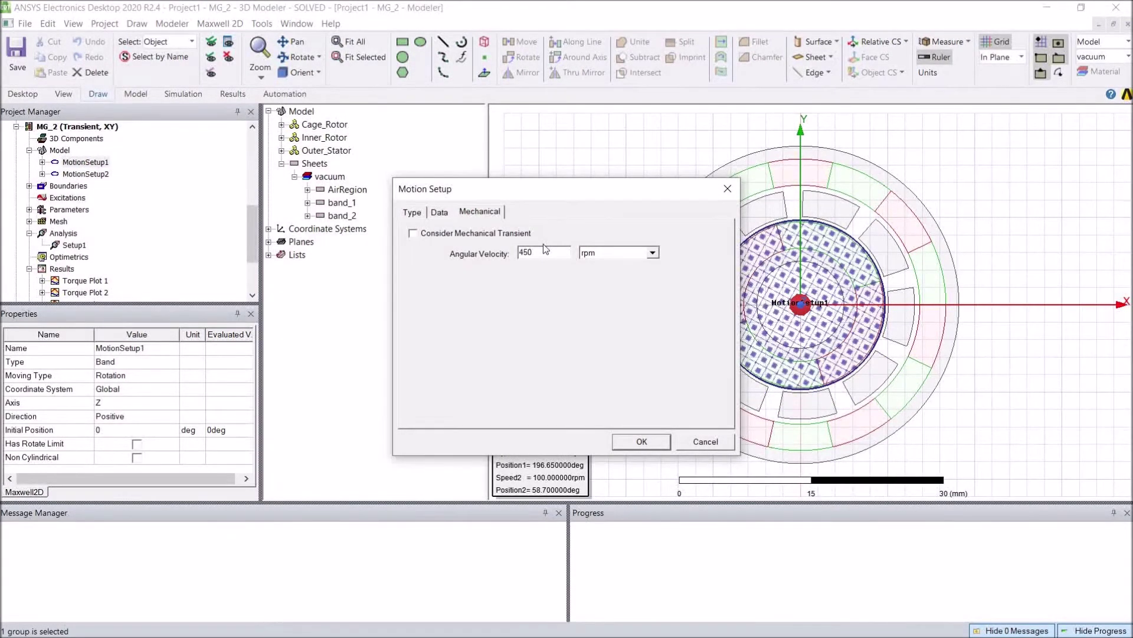
drag(574, 190, 458, 206)
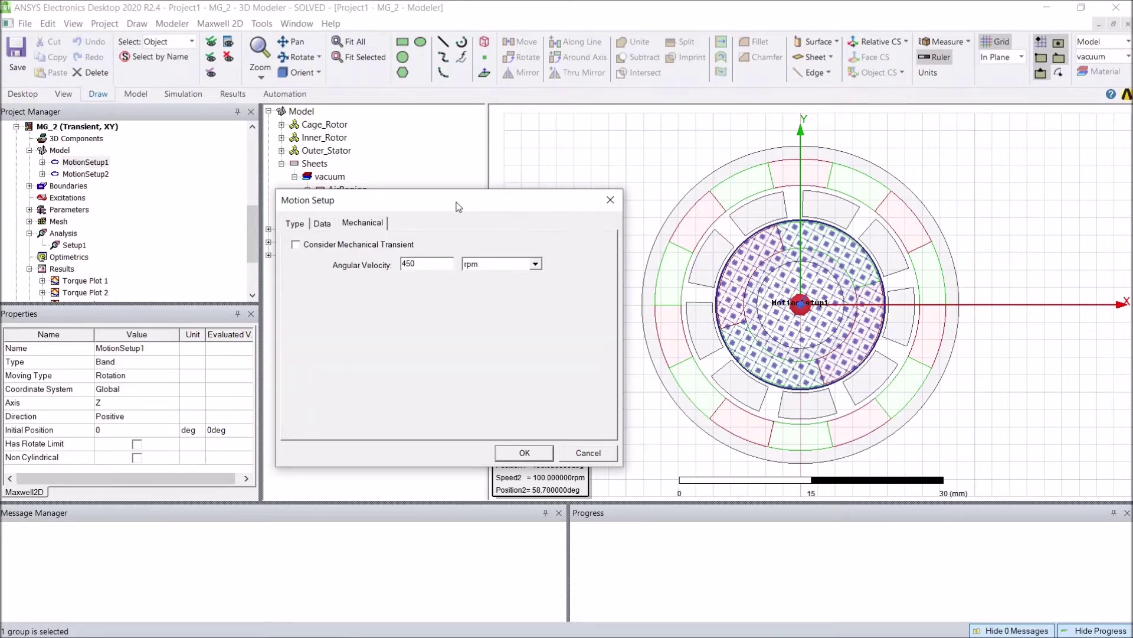
click(574, 453)
scroll(87, 227, down, 1)
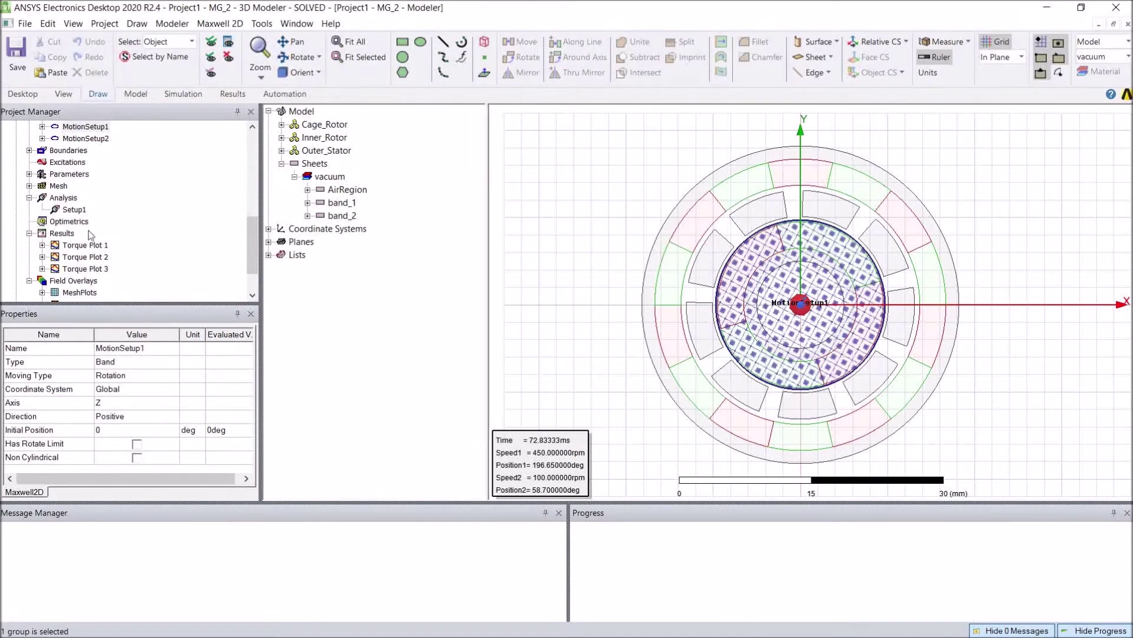
View MG_2's Torque Plots 1, 2 and 3 and highlight the Cage.Torque curve.
double_click(86, 247)
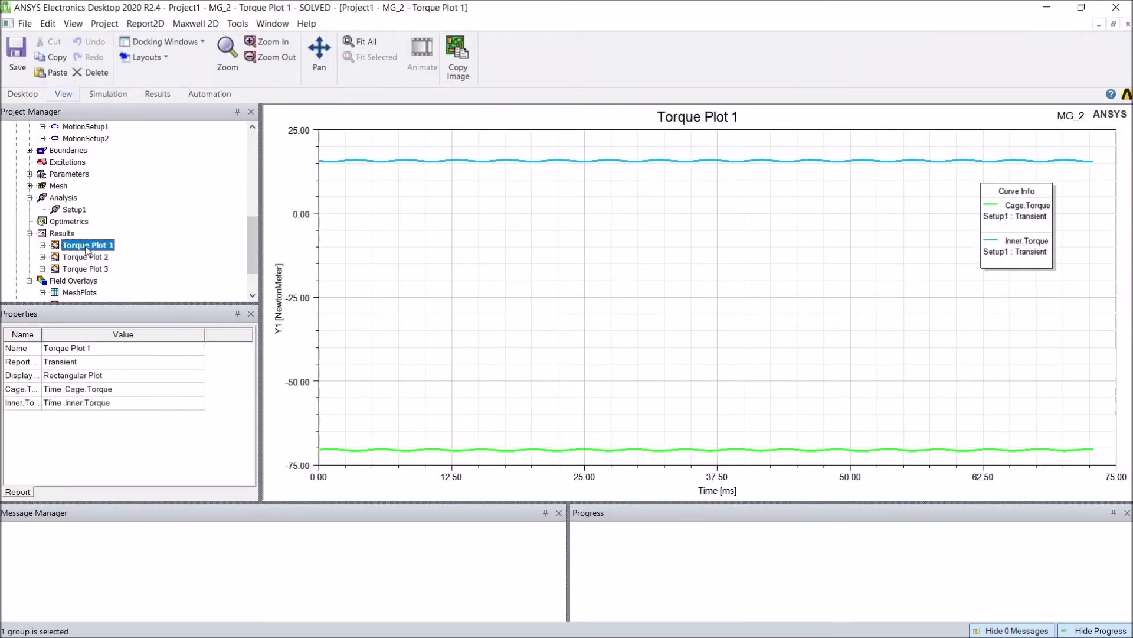
double_click(83, 257)
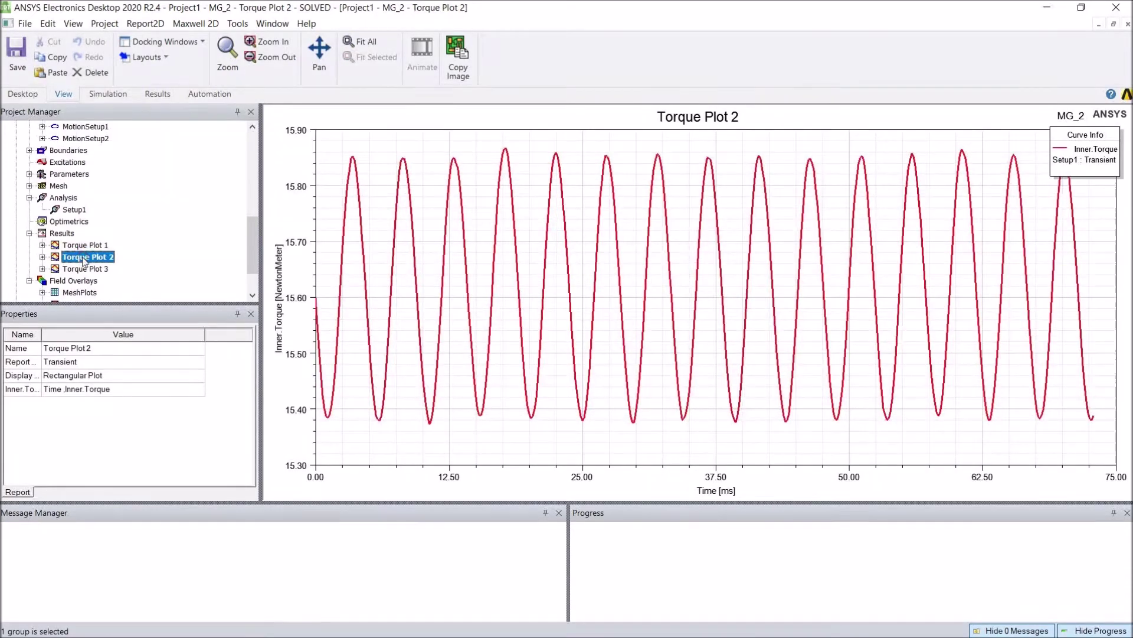
double_click(79, 269)
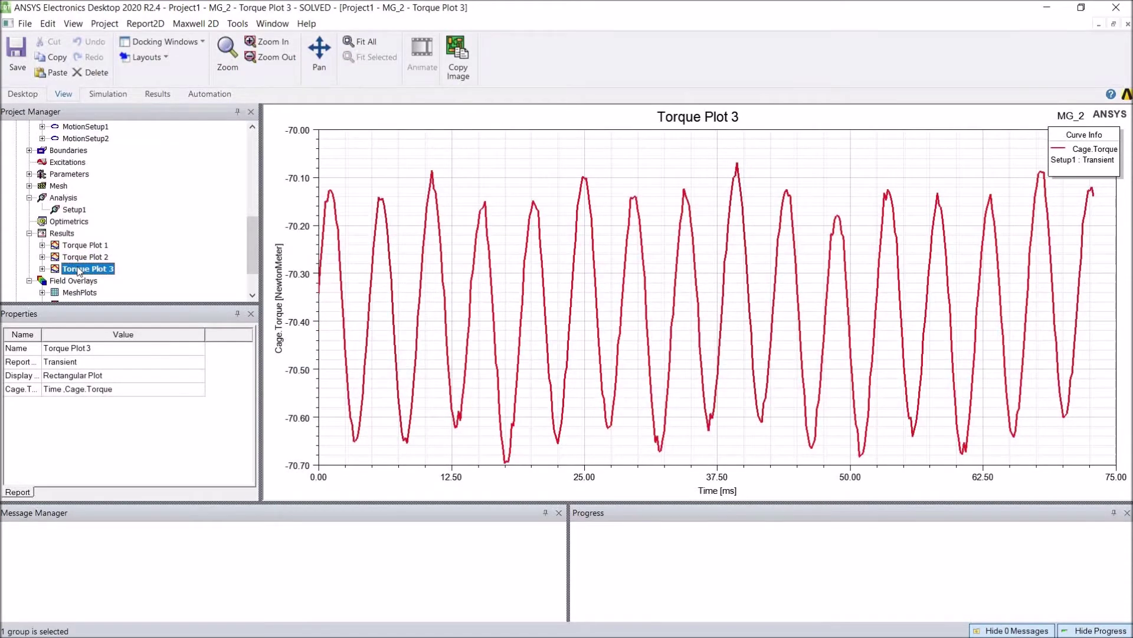
click(377, 298)
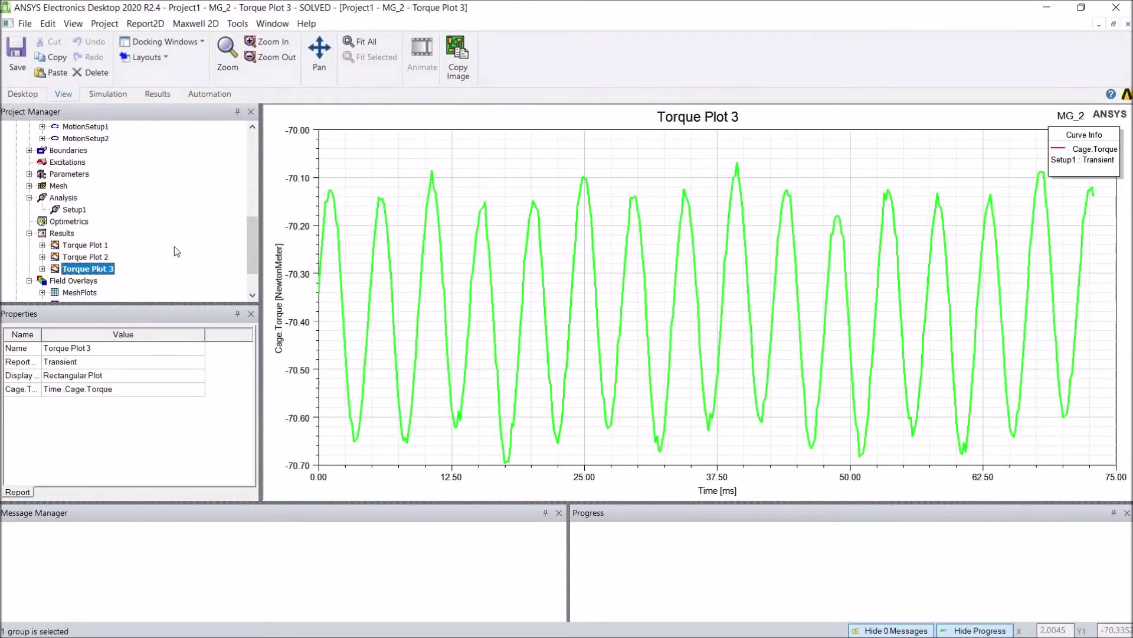
Return to MG_2's model geometry in the modeler.
scroll(175, 246, down, 1)
scroll(82, 260, down, 4)
double_click(98, 153)
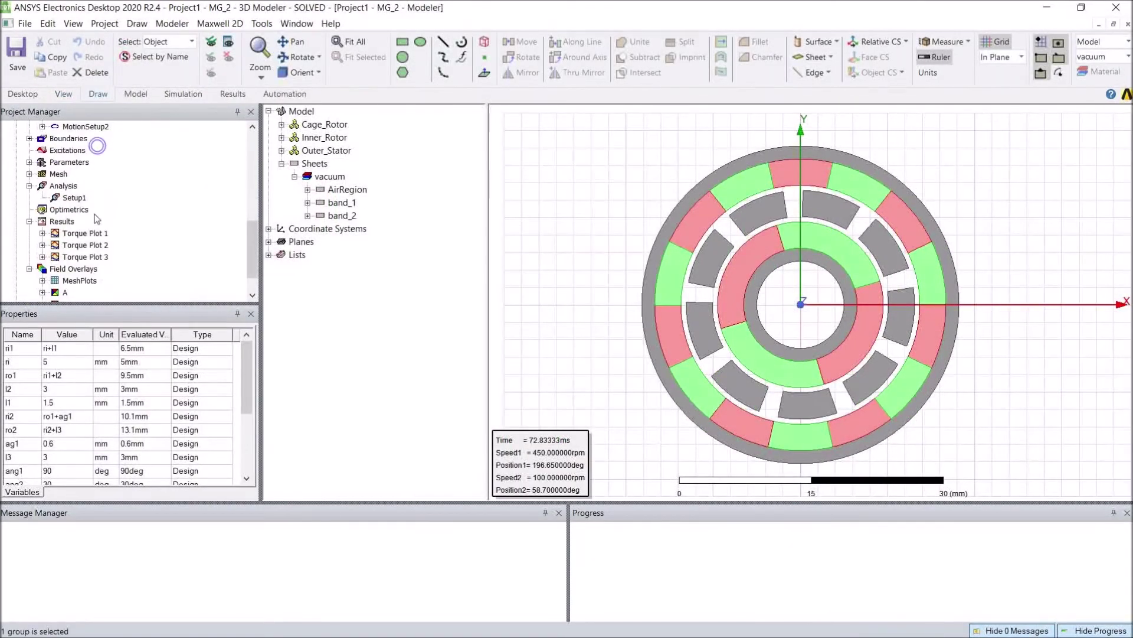
Display MG_2's mesh plot and the A and B field overlays.
click(75, 280)
scroll(77, 277, down, 1)
click(65, 257)
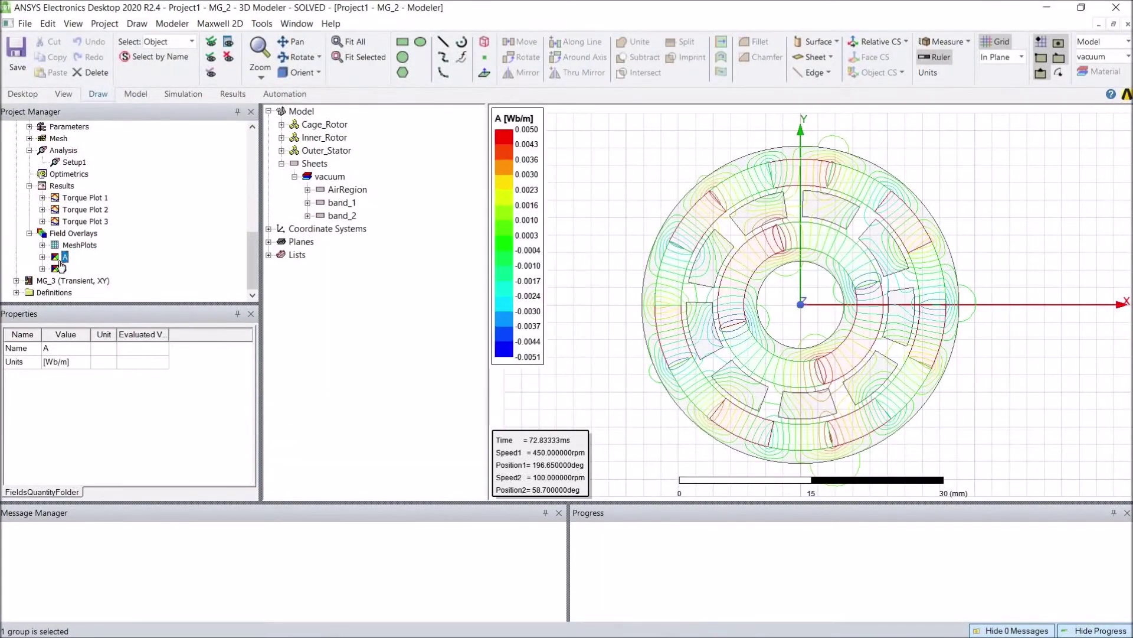
click(62, 269)
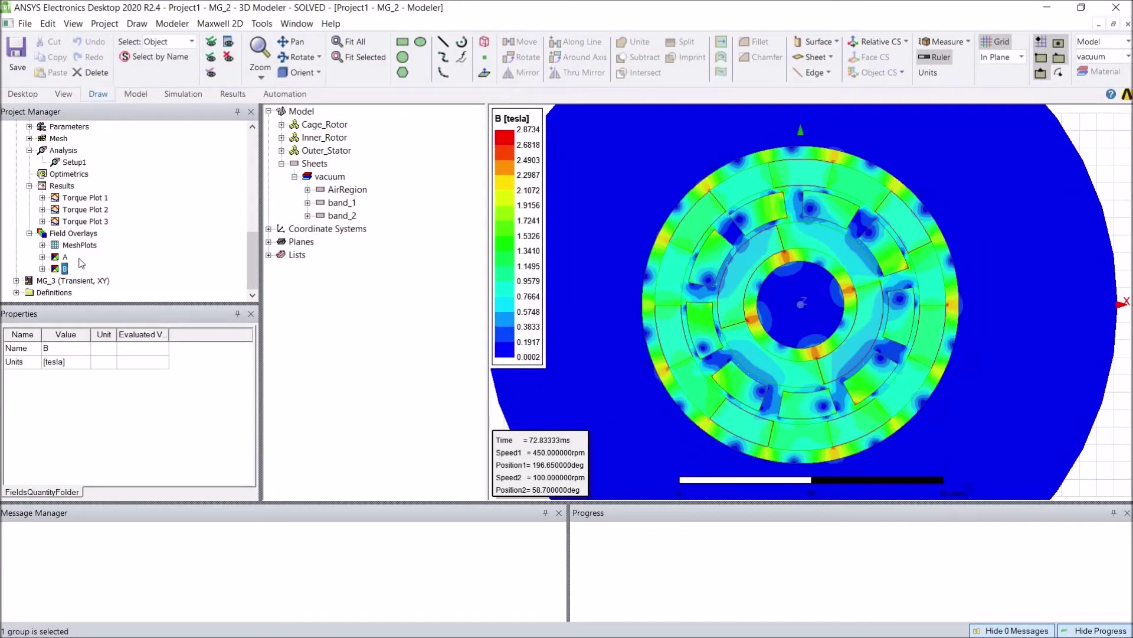
scroll(83, 225, up, 3)
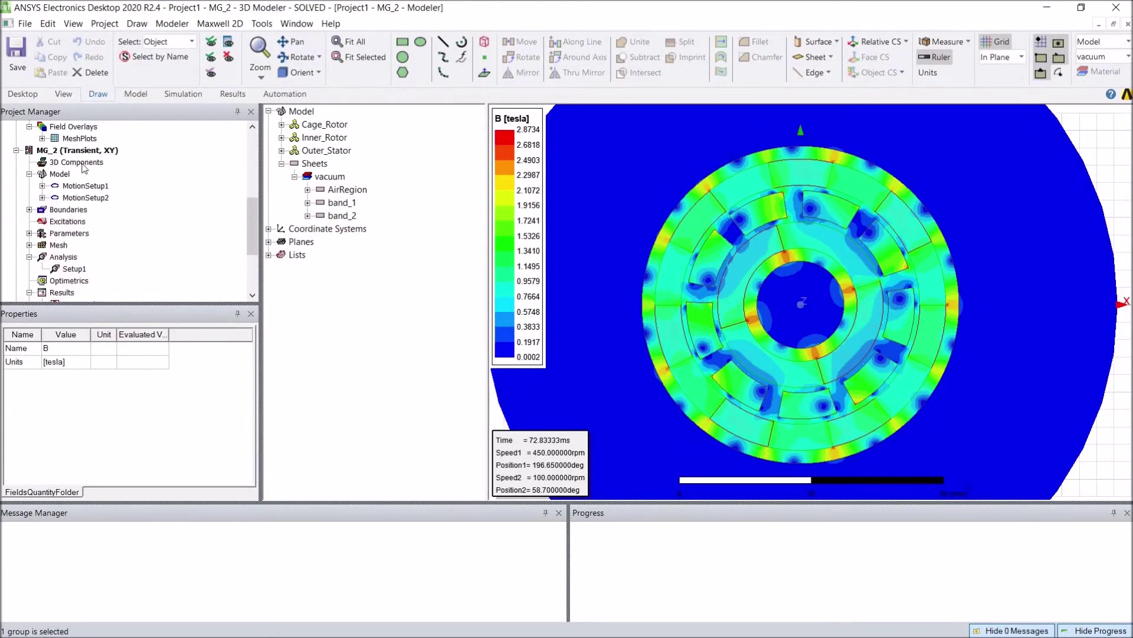
Return to MG_2's geometry, then make MG_3 the active design.
click(79, 150)
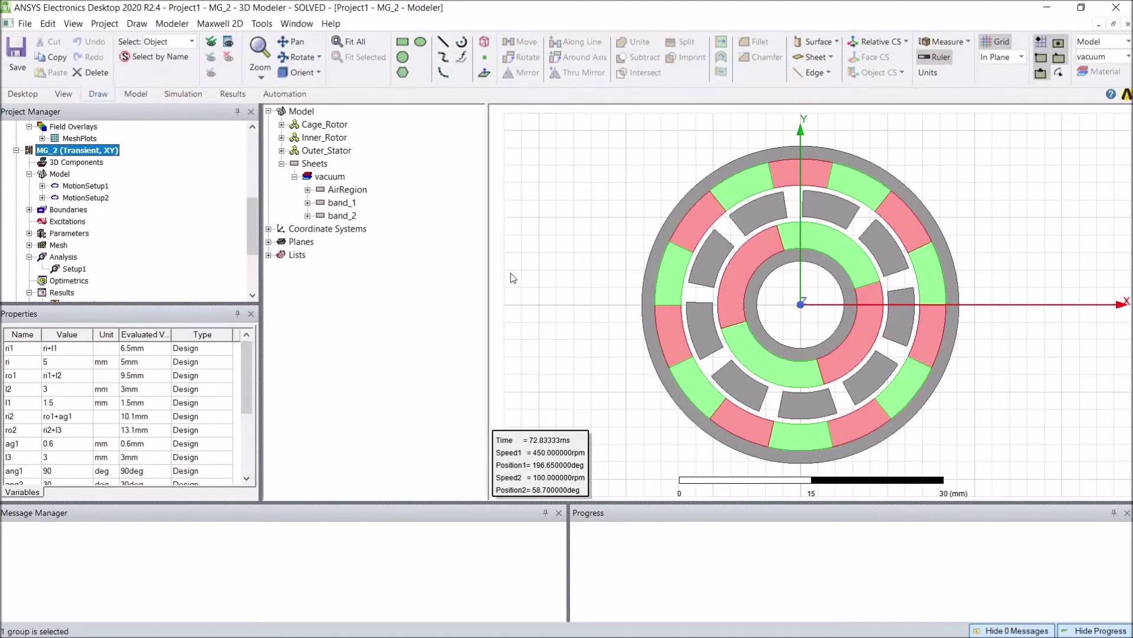
scroll(134, 253, down, 3)
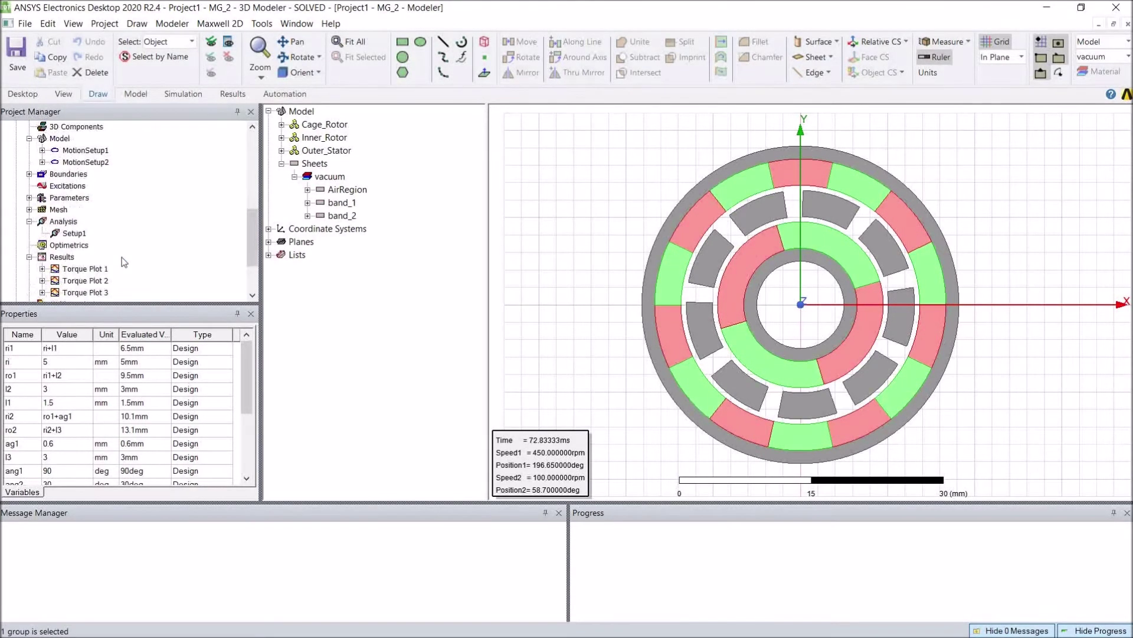
click(56, 282)
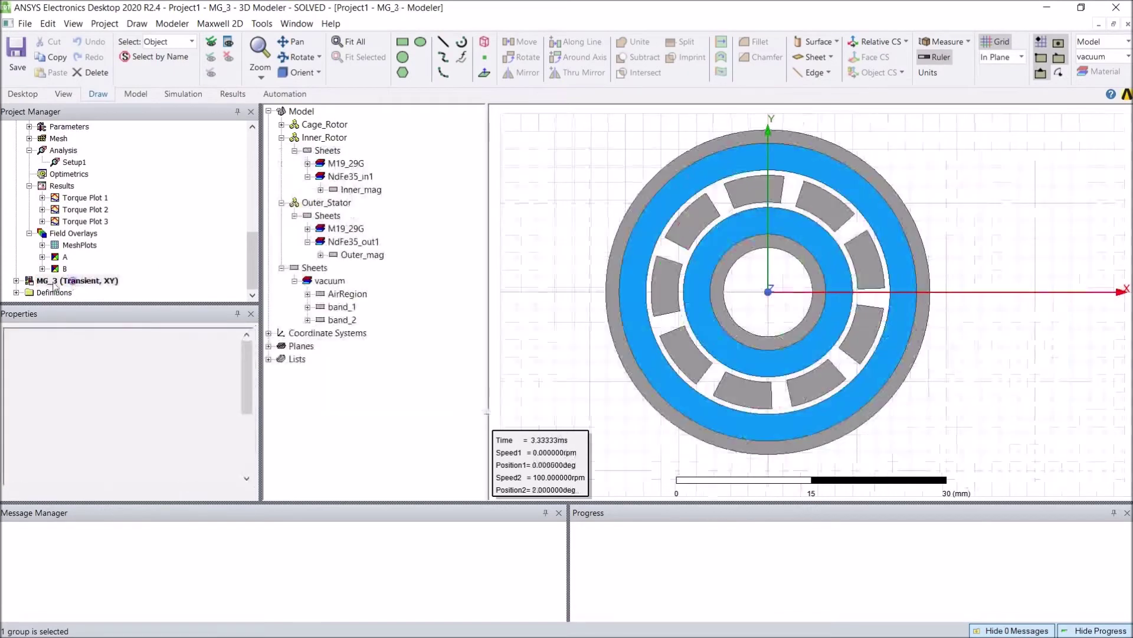
Expand MG_3 and select its outer and inner magnet rings.
click(15, 280)
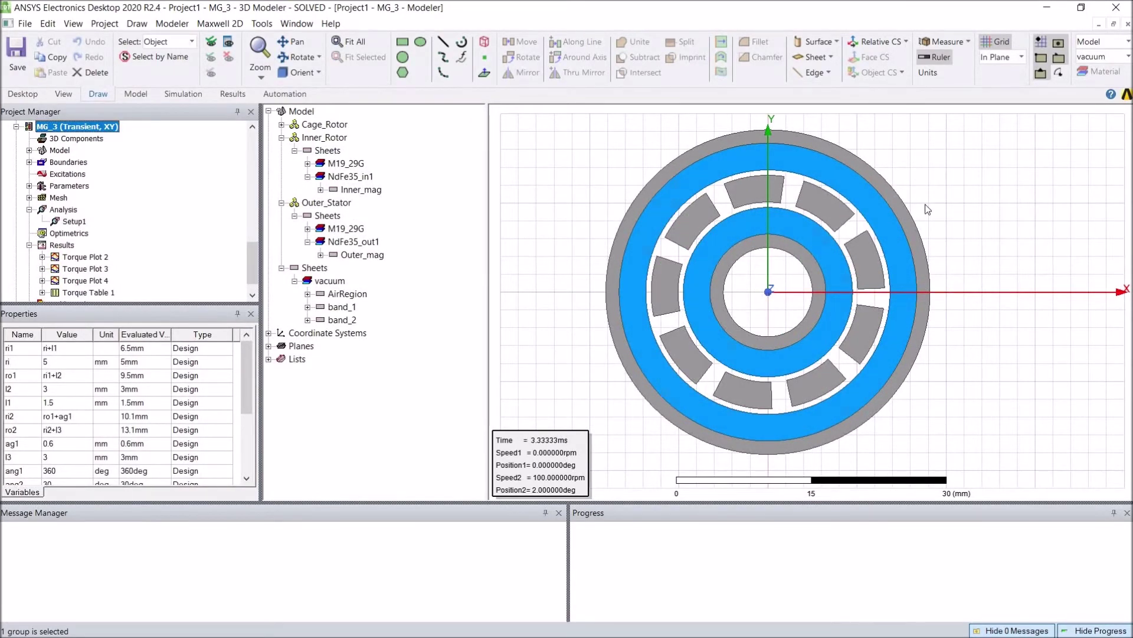
scroll(928, 210, up, 3)
scroll(899, 219, down, 2)
click(880, 248)
click(881, 247)
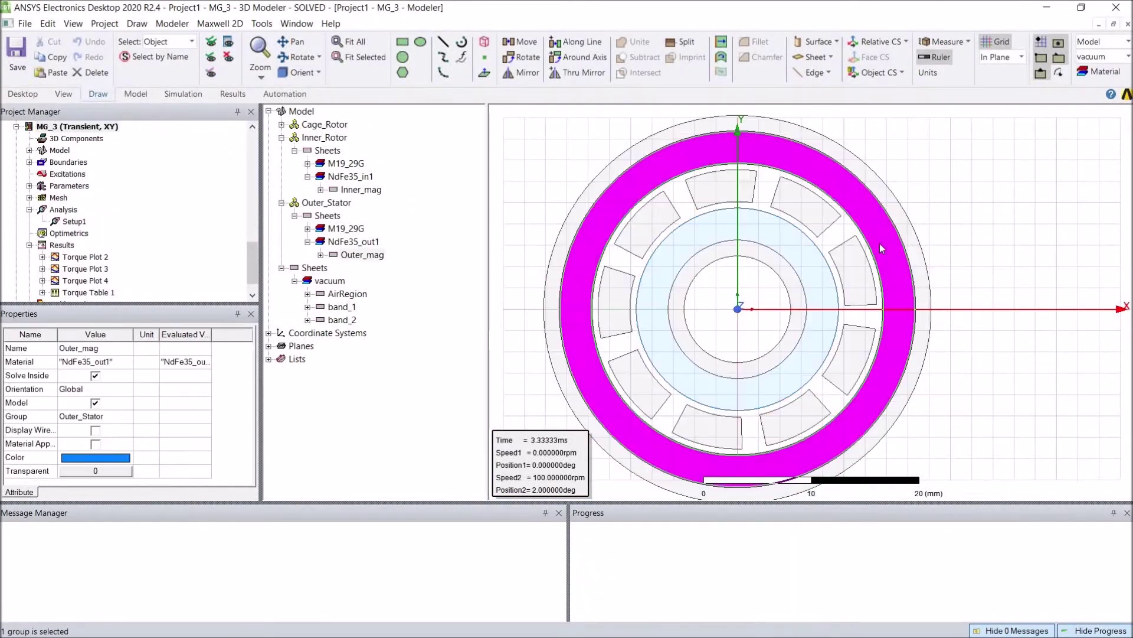
ctrl+click(820, 274)
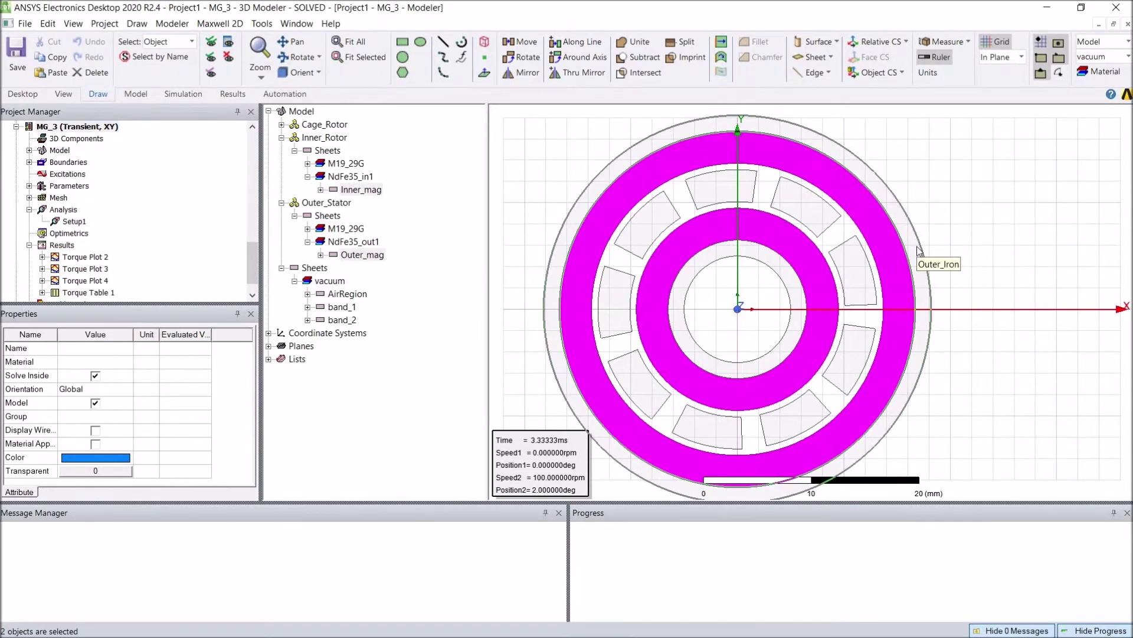
Select only the outer magnet ring and bring up NdFe35_out1's material Select Definition list.
scroll(938, 239, up, 1)
click(880, 284)
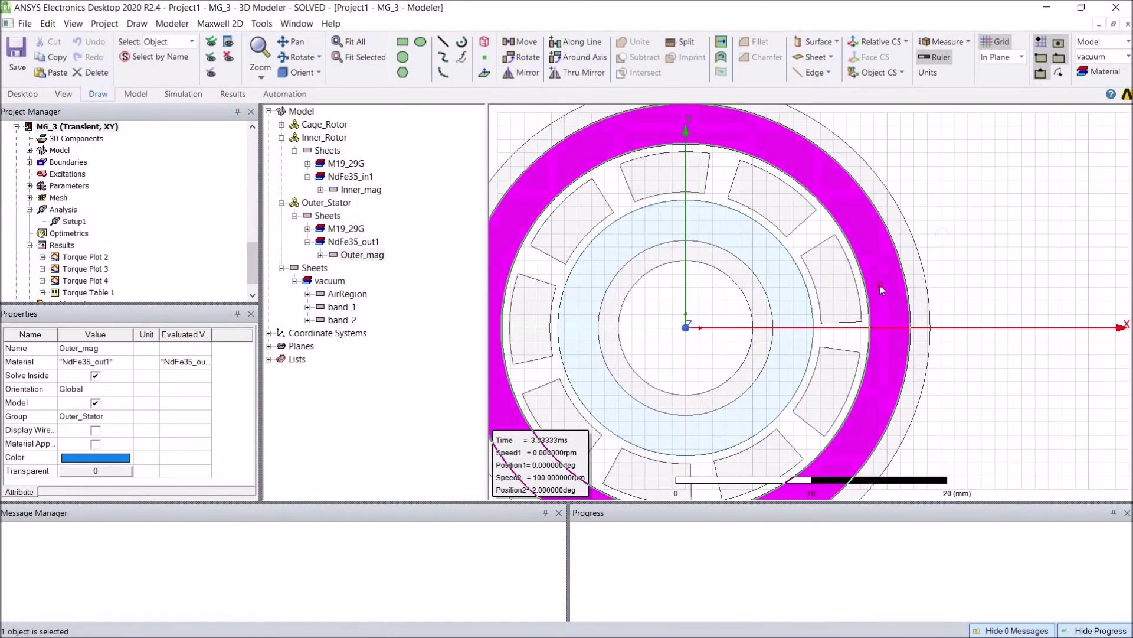
right_click(348, 246)
click(379, 322)
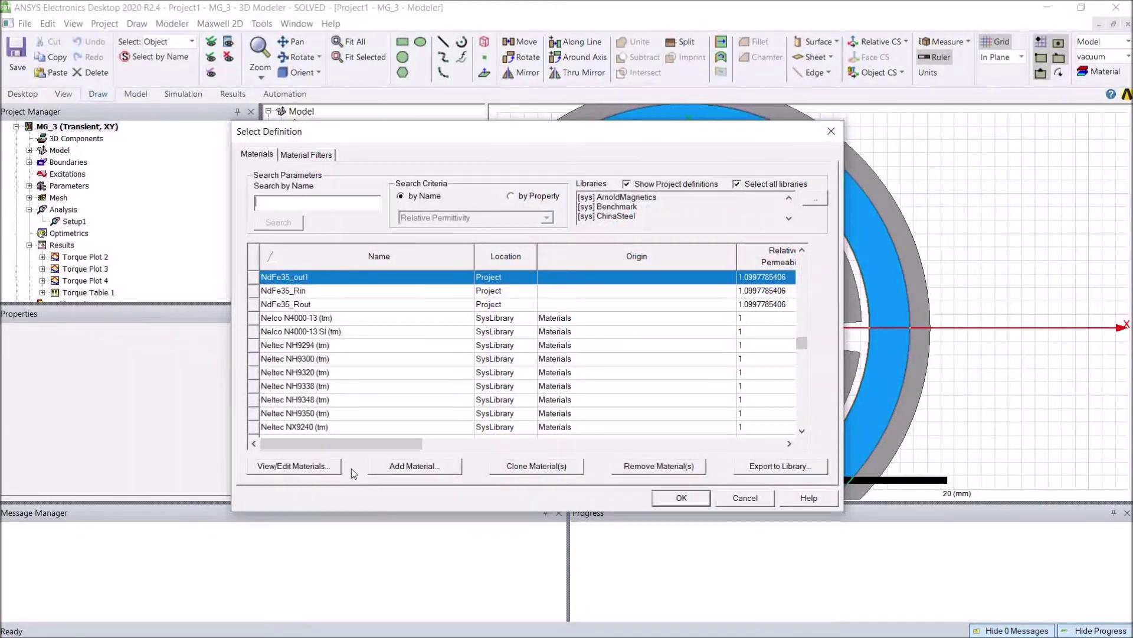
Inspect NdFe35_out1's R and Phi components, cos(7*Phi) and sin(7*Phi), then cancel without changes.
click(322, 475)
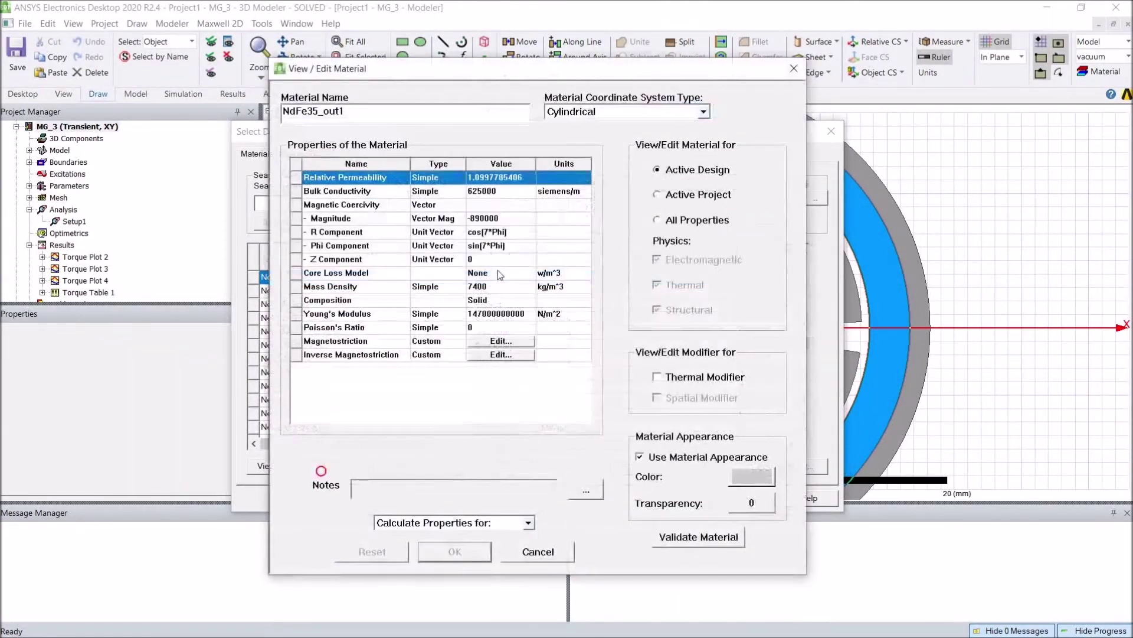
click(509, 227)
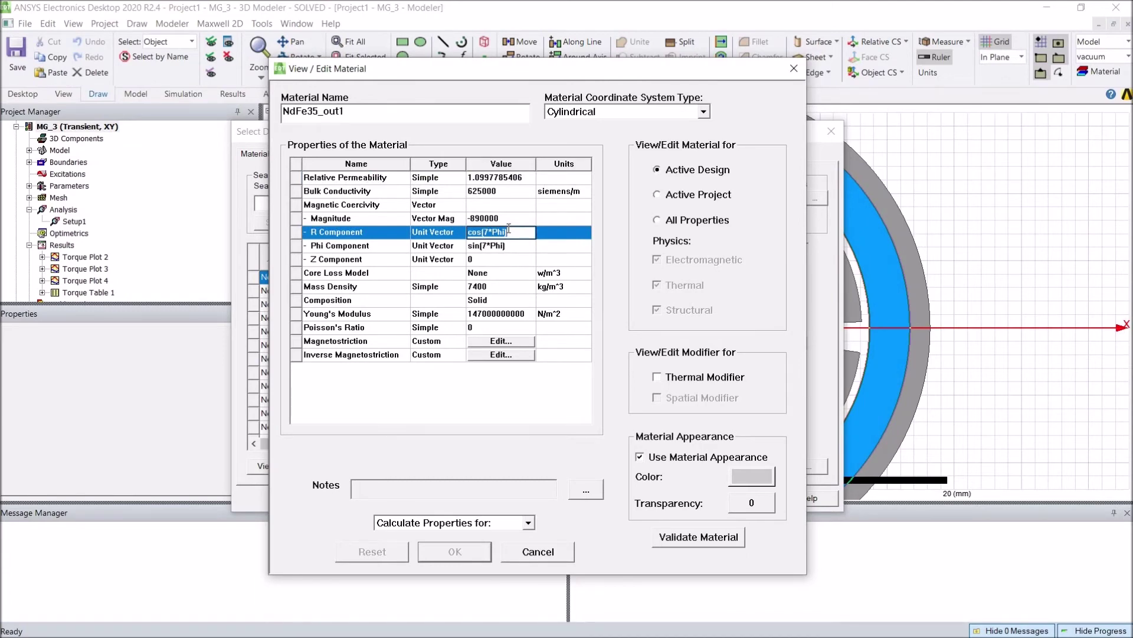
click(507, 232)
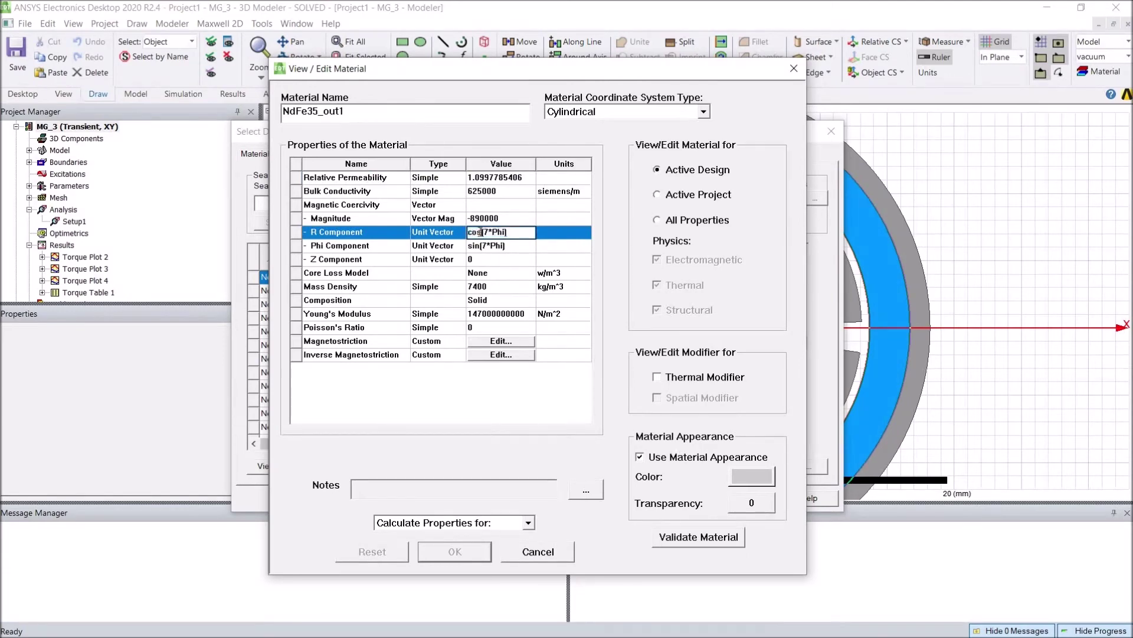
click(508, 246)
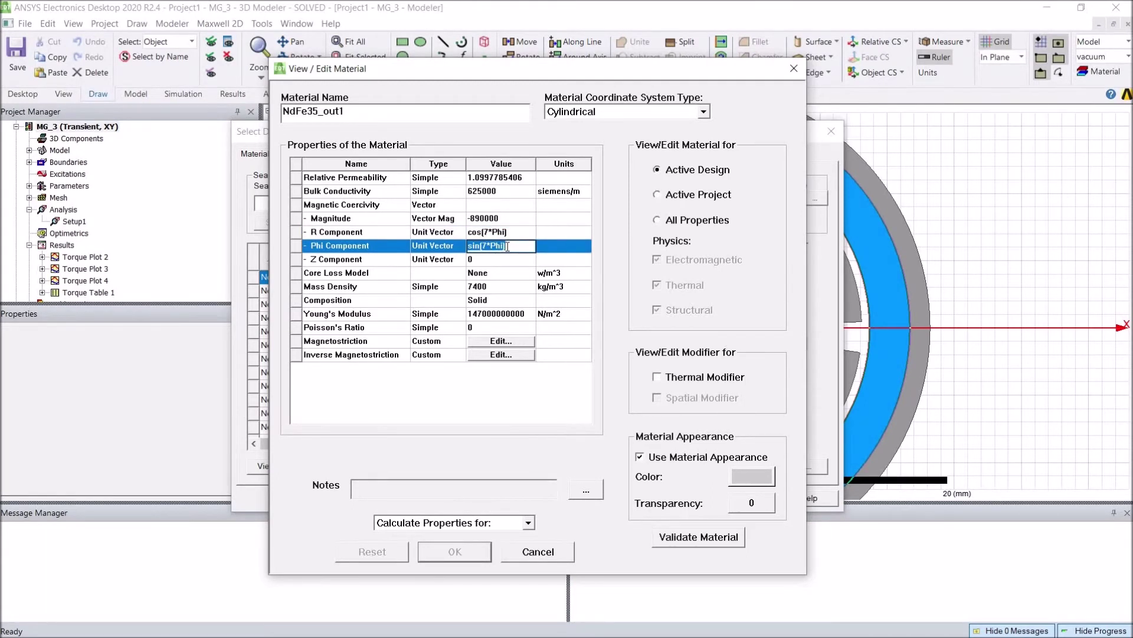
click(490, 247)
click(538, 552)
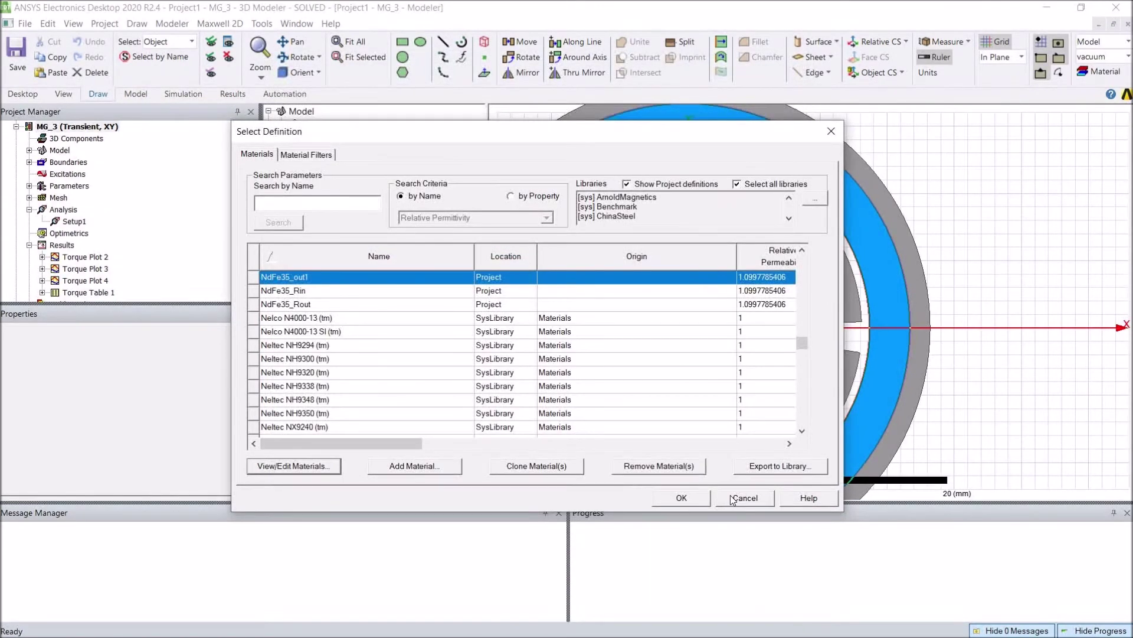
click(723, 501)
click(913, 326)
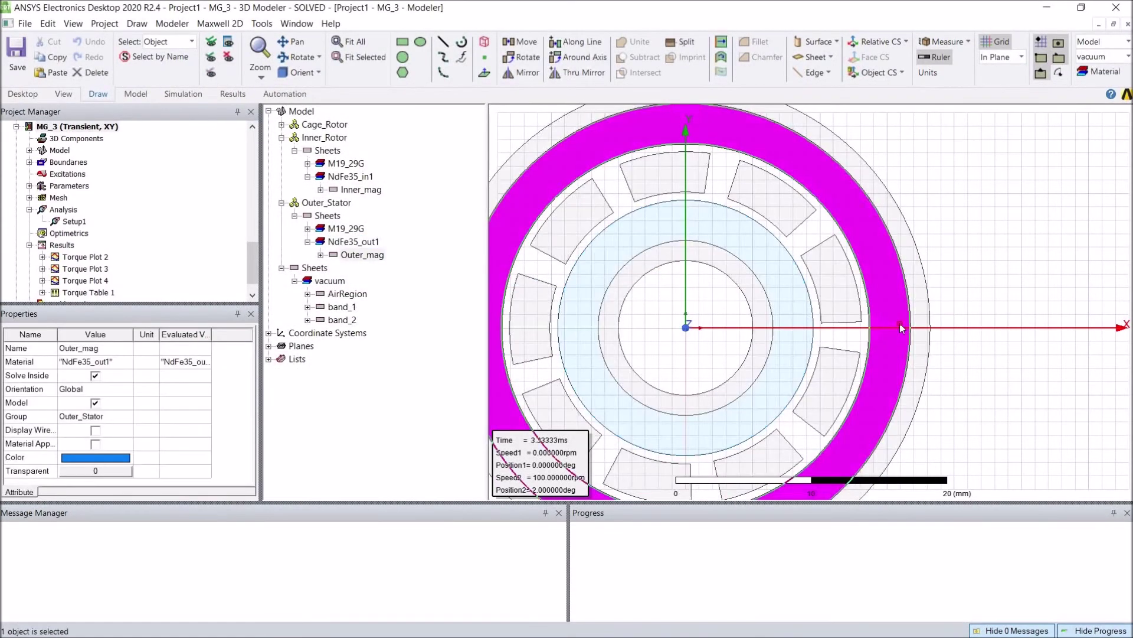
scroll(900, 324, up, 5)
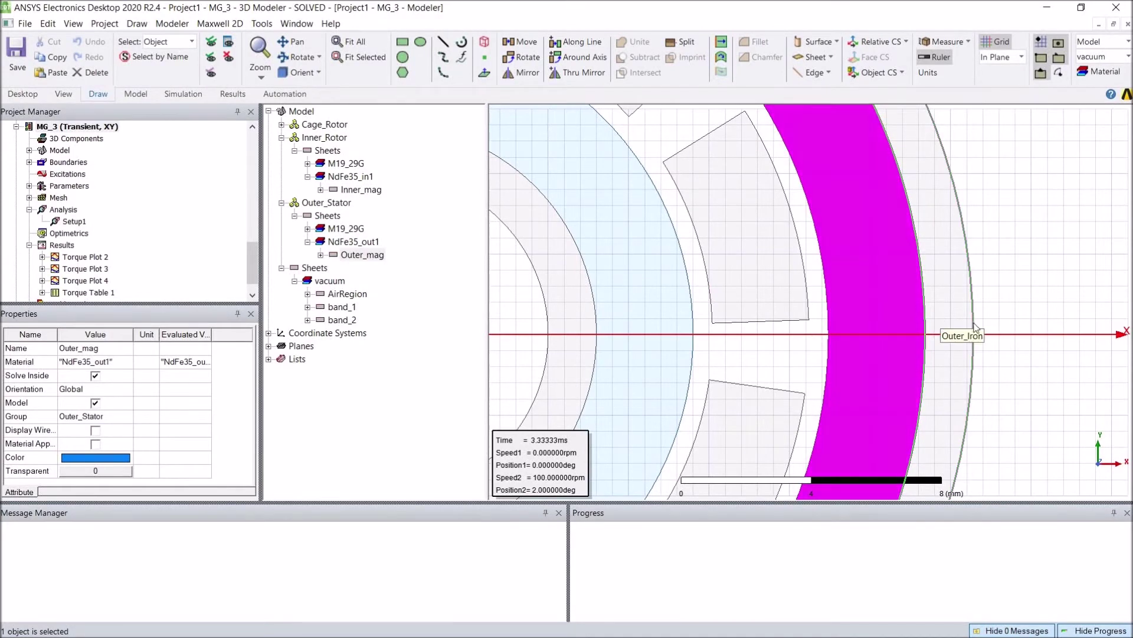
scroll(923, 323, down, 3)
click(827, 325)
scroll(826, 324, up, 3)
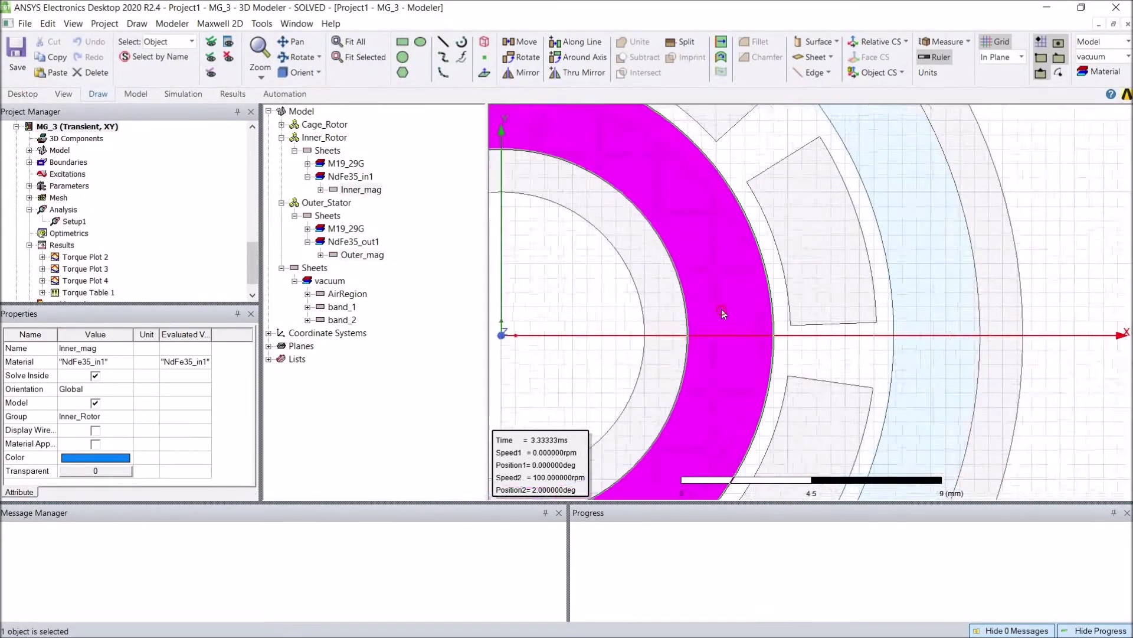
right_click(344, 190)
click(376, 255)
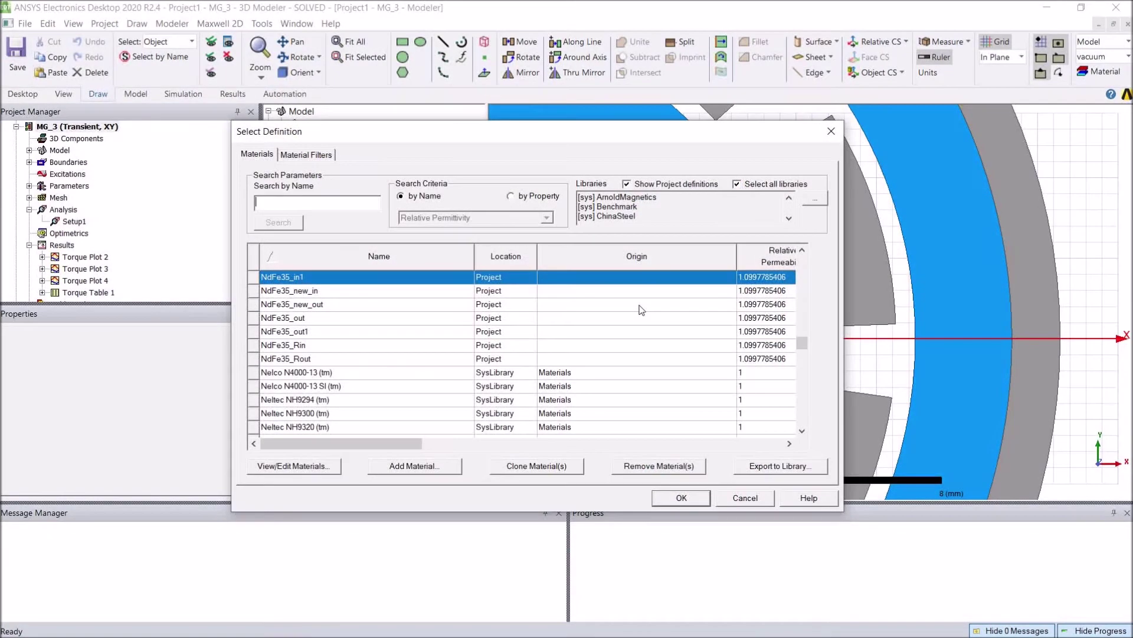
click(315, 467)
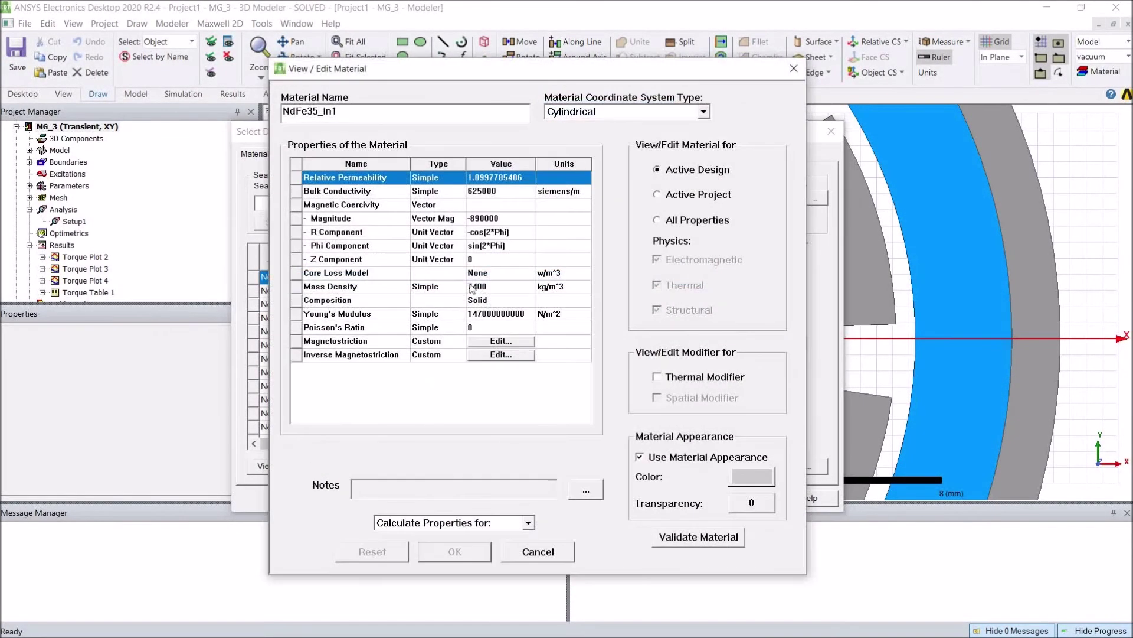
click(505, 232)
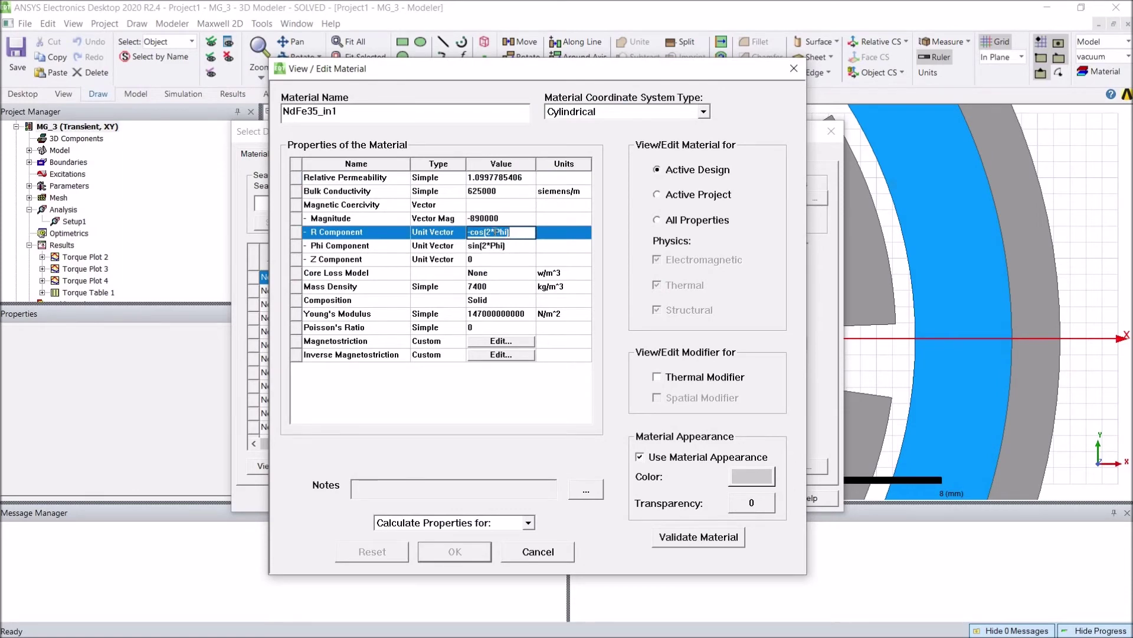
click(493, 246)
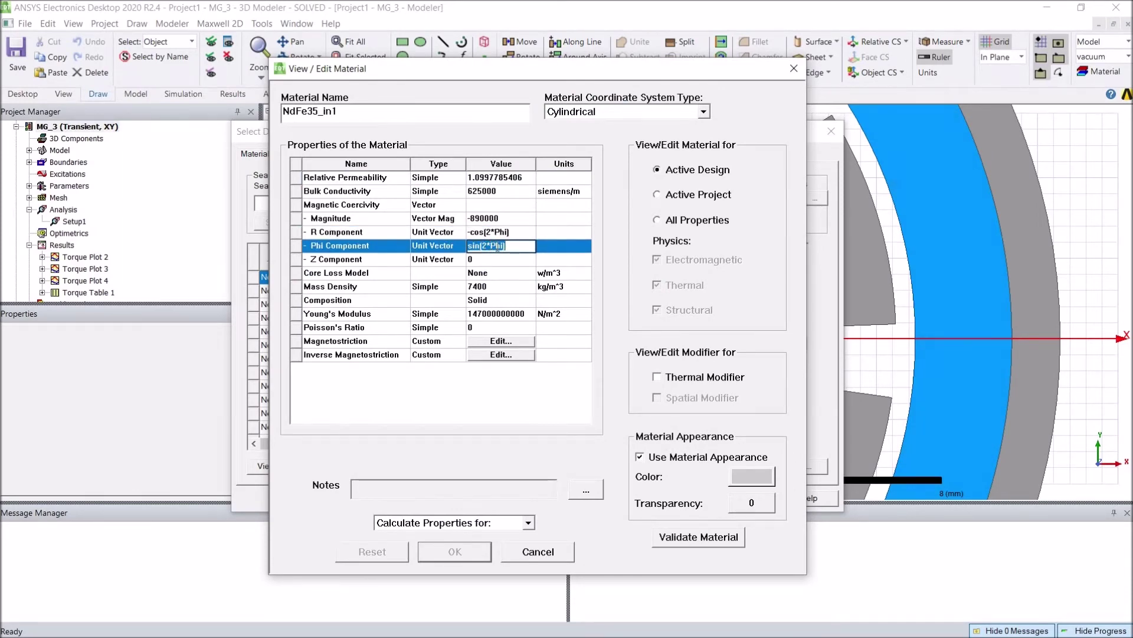
click(496, 234)
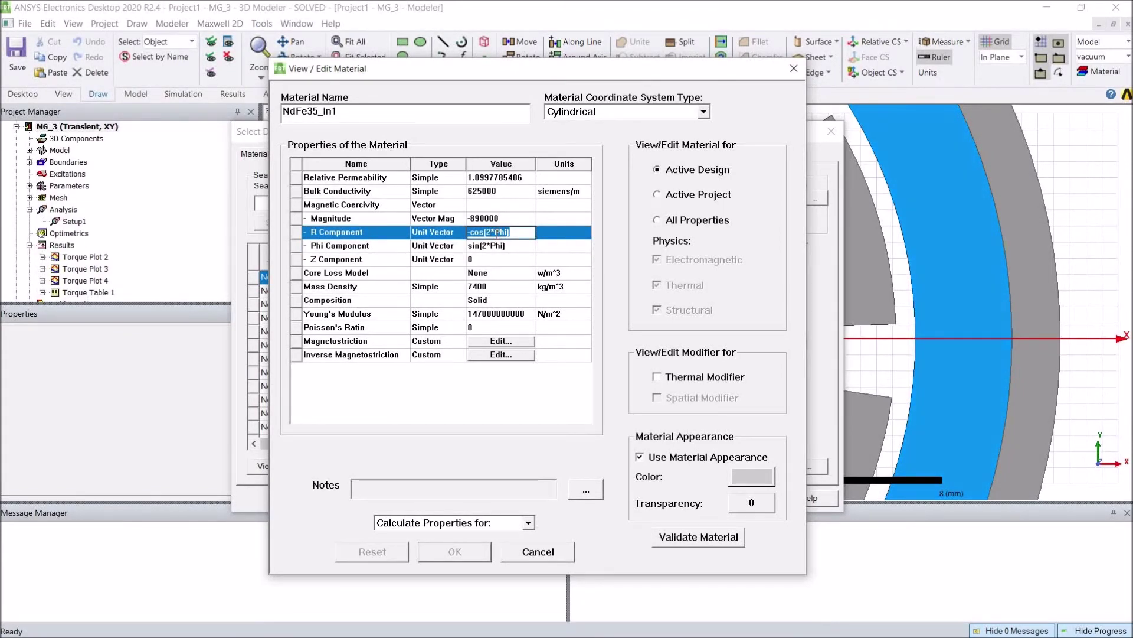
click(482, 233)
click(538, 552)
click(731, 496)
click(730, 353)
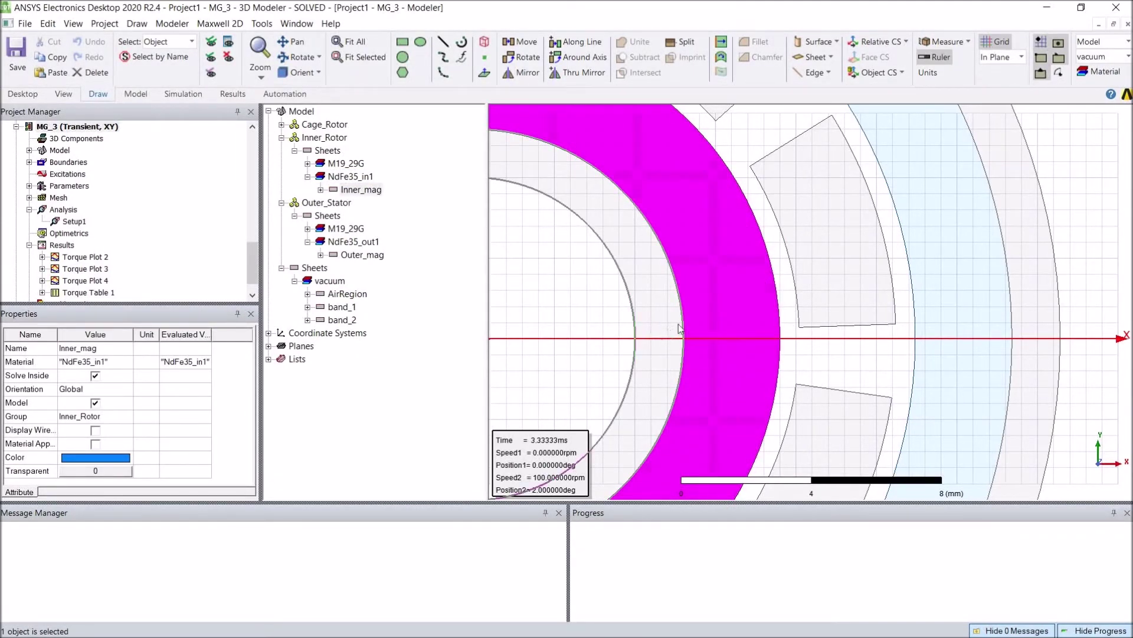
ctrl+click(941, 336)
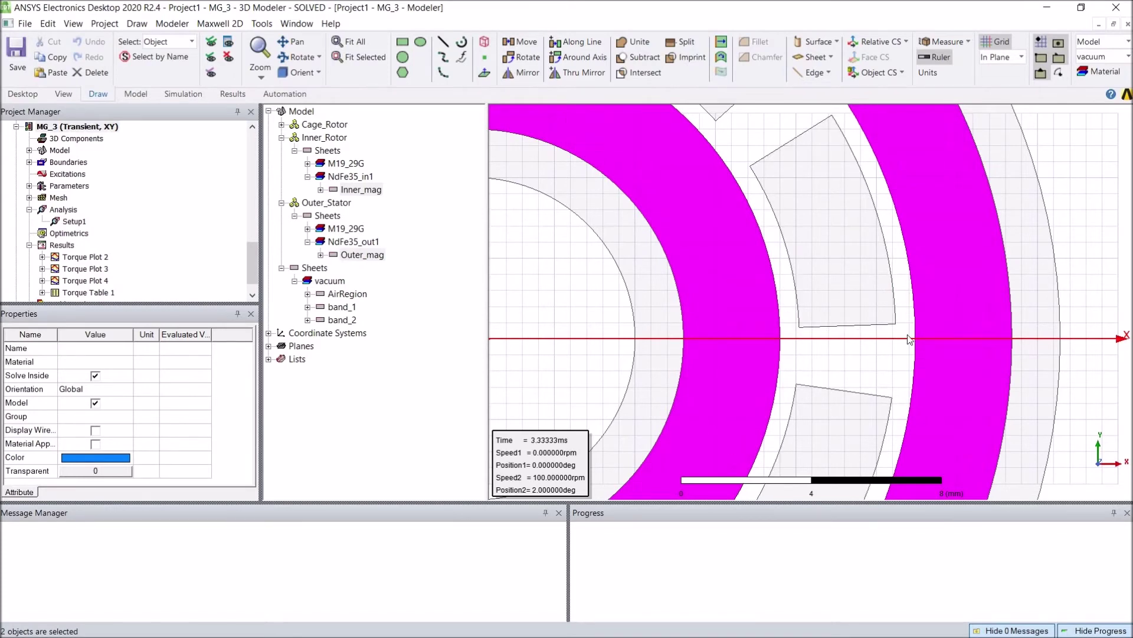
scroll(803, 345, down, 5)
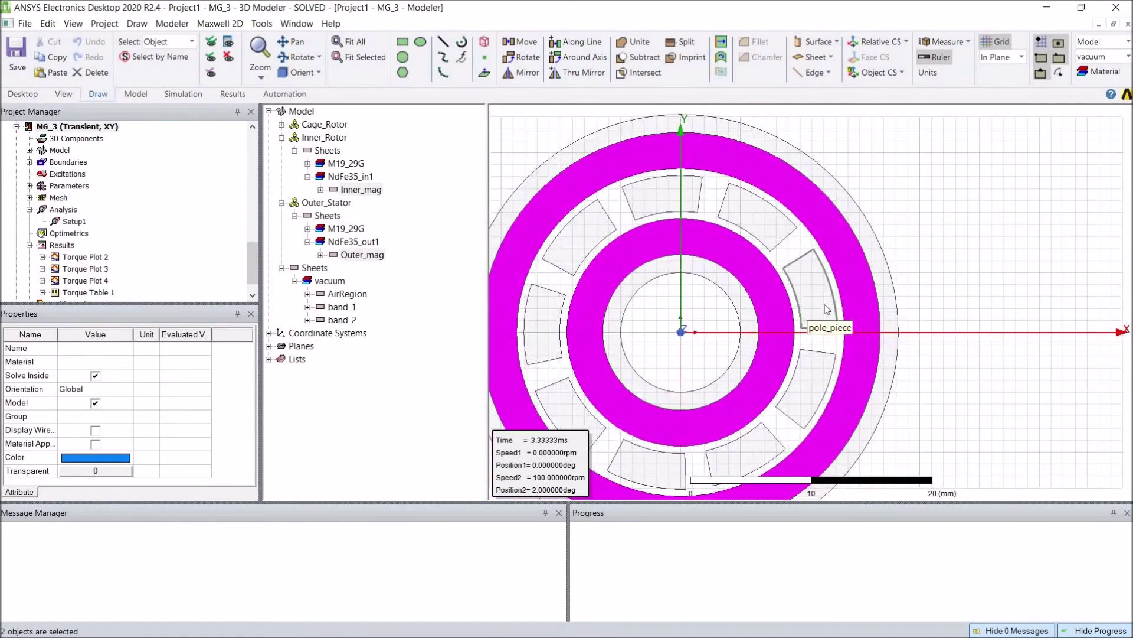
click(943, 267)
scroll(943, 267, down, 2)
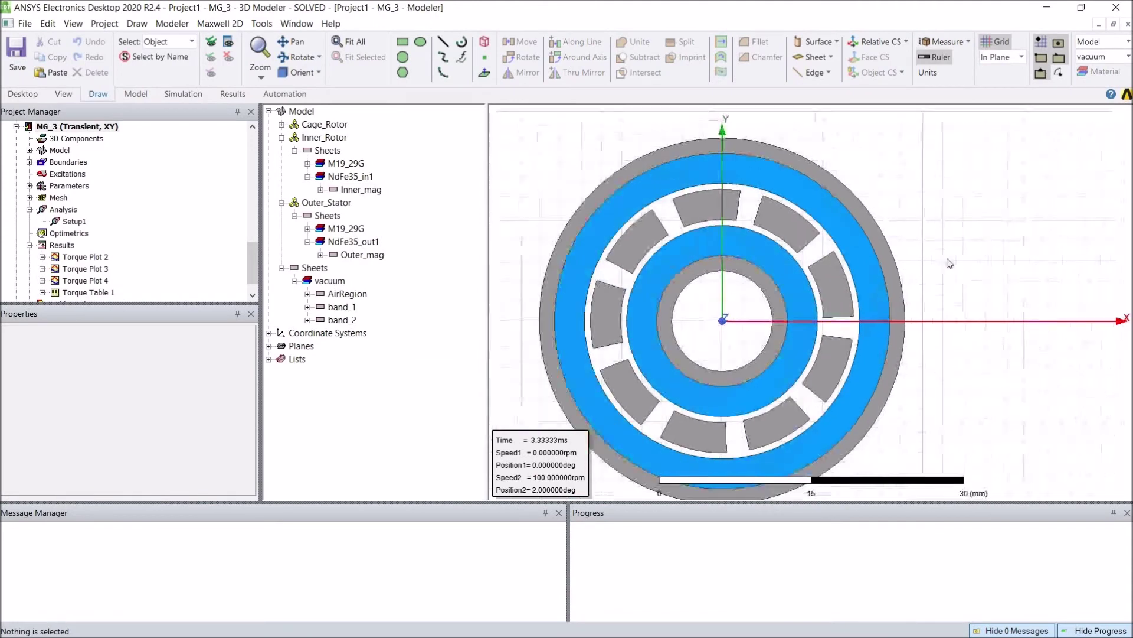
scroll(900, 176, down, 1)
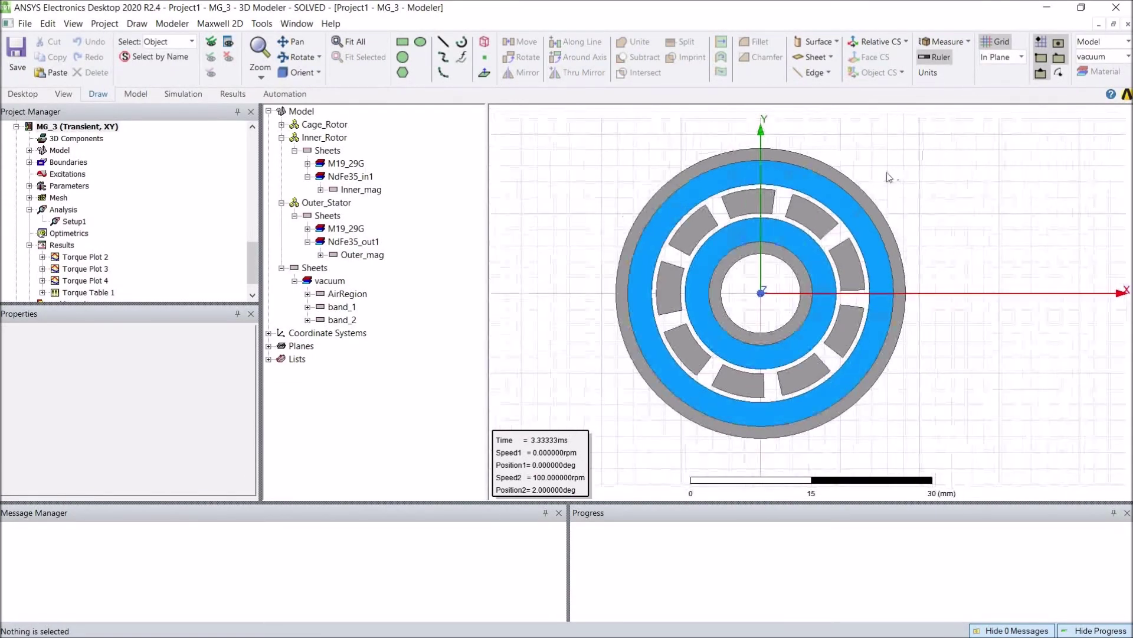
Review Torque Plots 2–4 and Torque Table 1, then bring up MG_3's Setup1 solve settings.
double_click(85, 257)
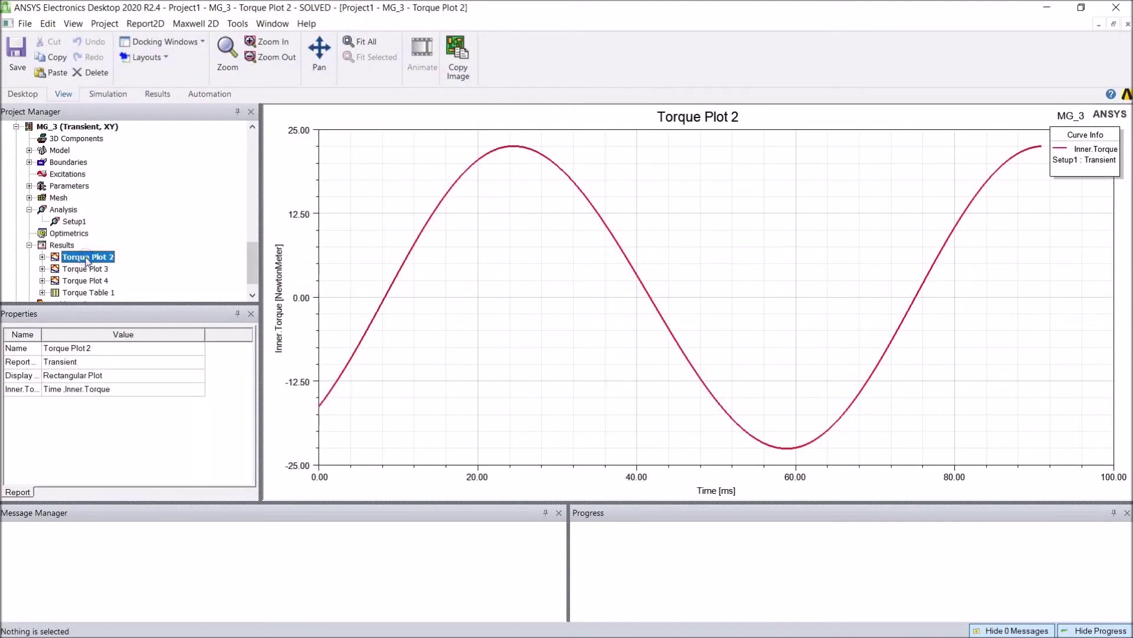
double_click(83, 270)
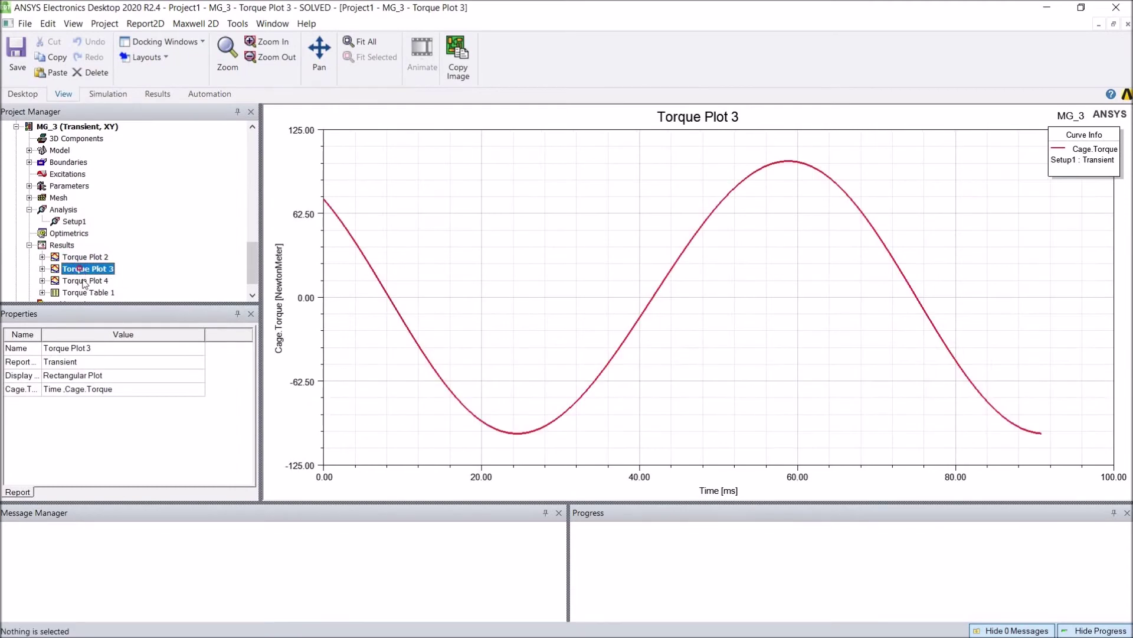
double_click(81, 280)
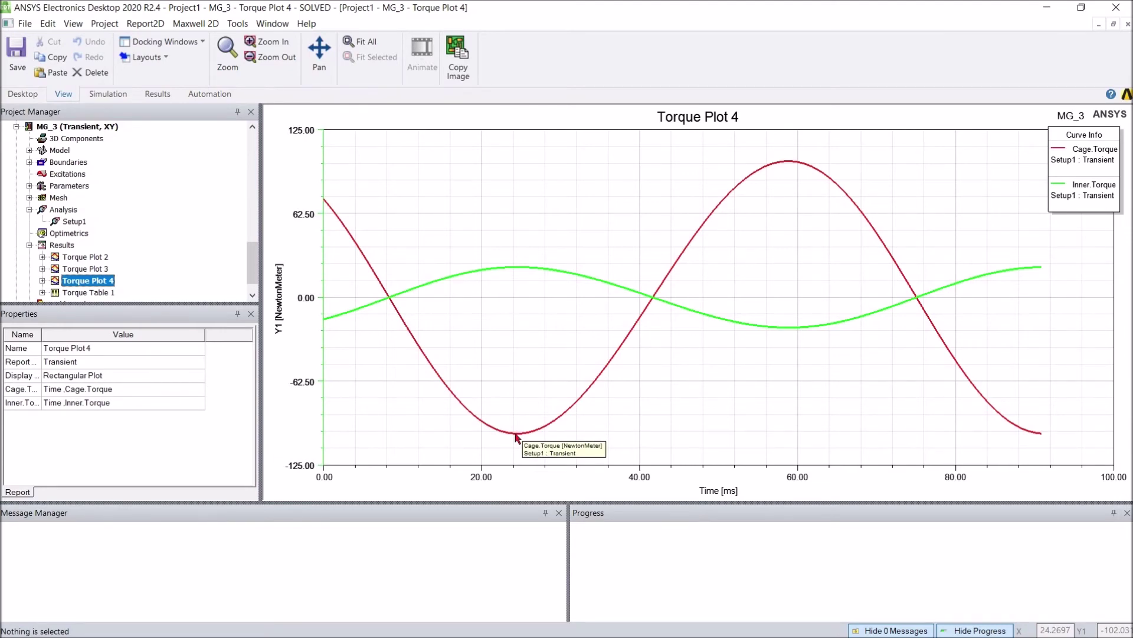
double_click(90, 292)
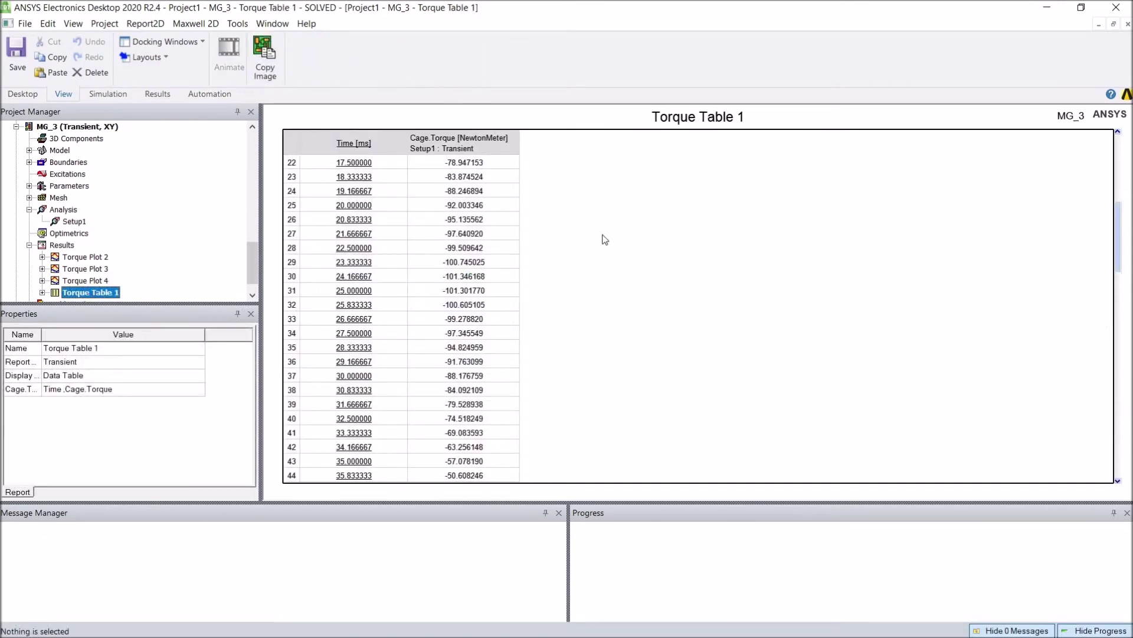
click(466, 277)
click(466, 278)
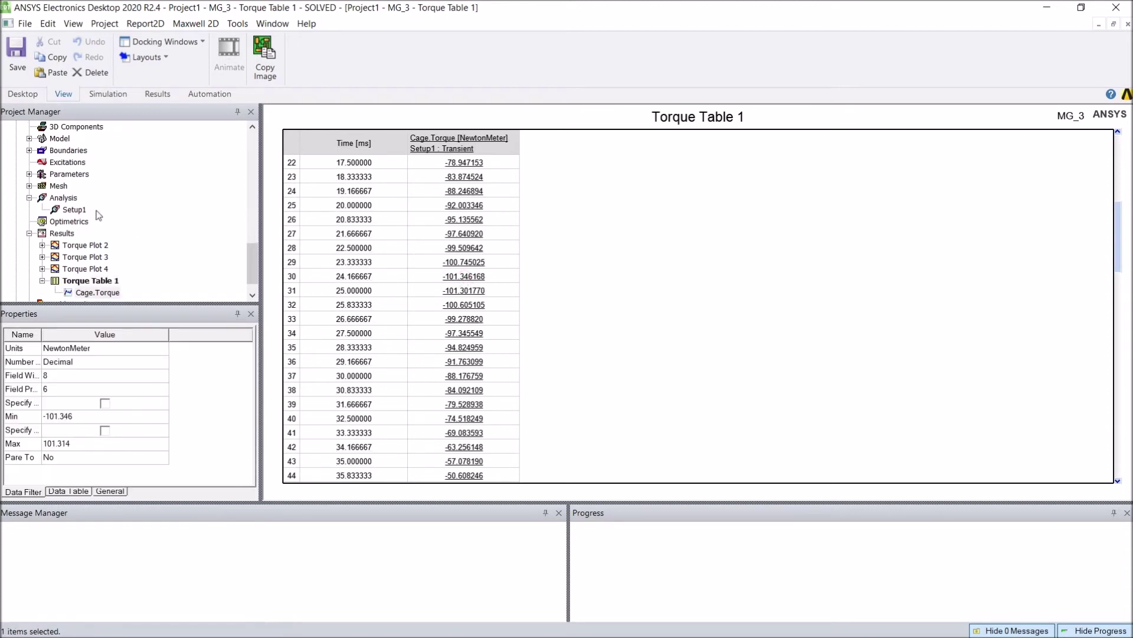
double_click(70, 210)
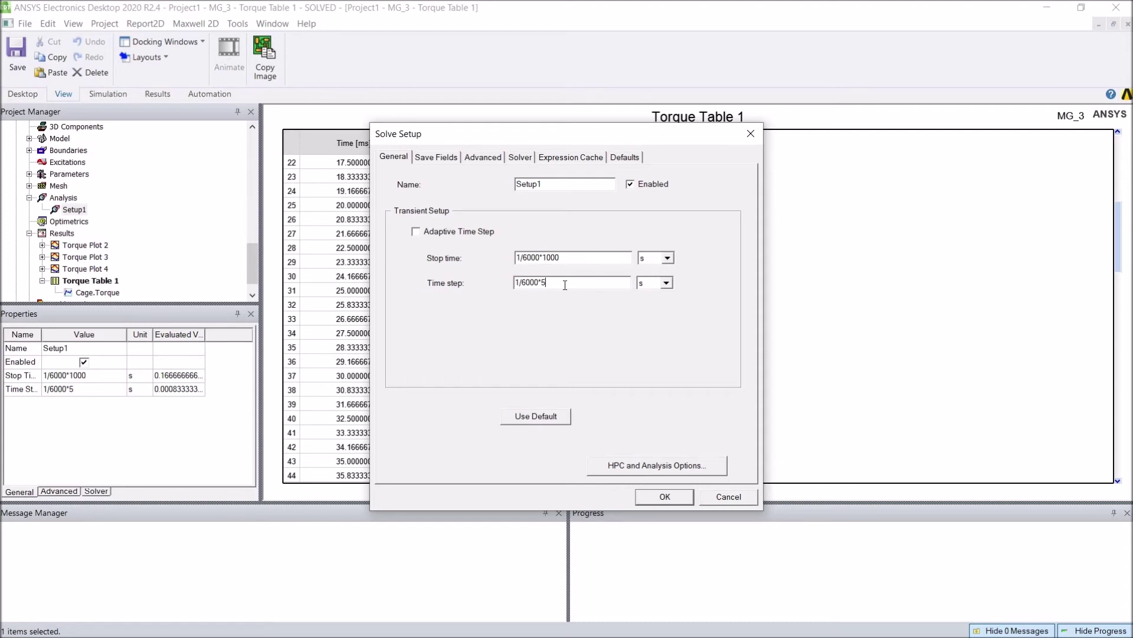
Cancel the Setup1 solve settings to return to Torque Table 1.
click(725, 500)
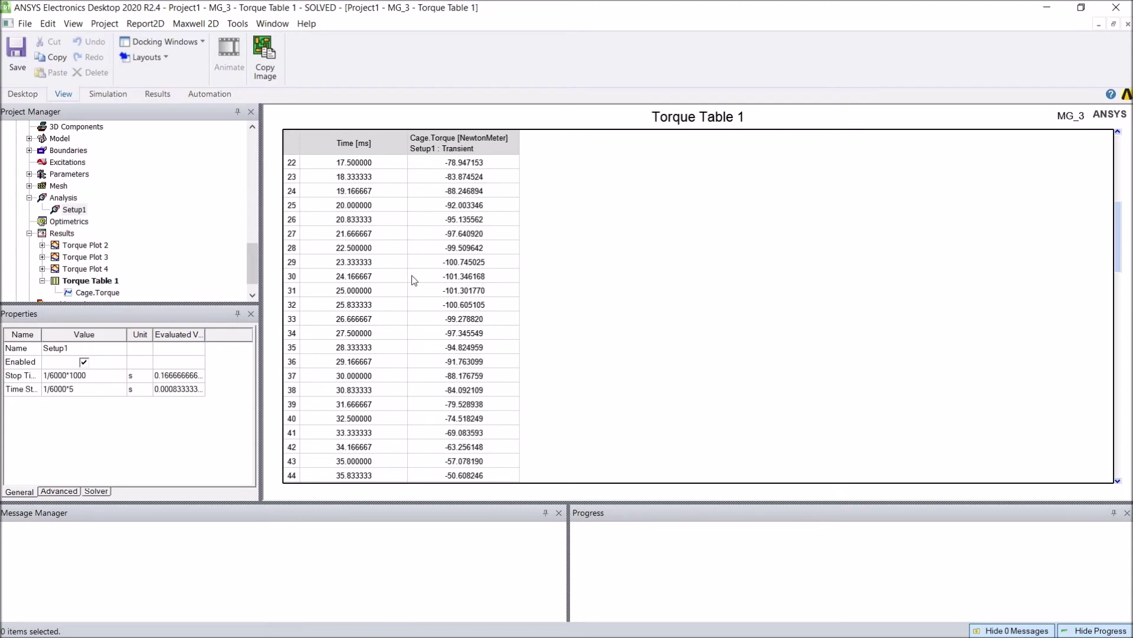
Switch from Torque Table 1 back to the MG_3 (Transient, XY) geometry modeler.
click(367, 282)
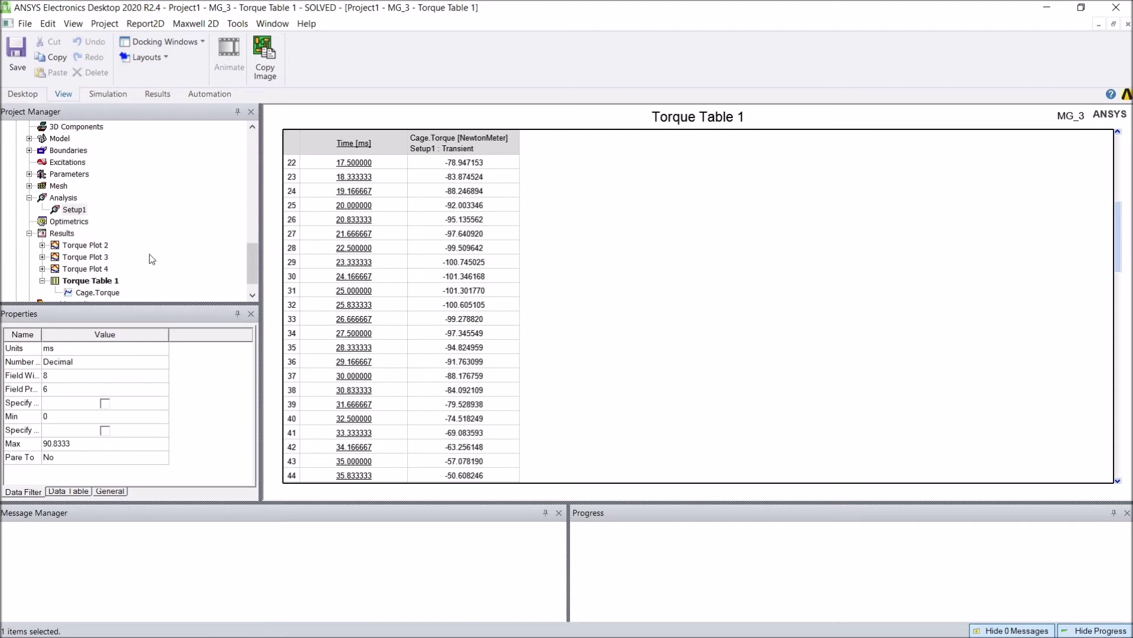
scroll(150, 254, up, 3)
double_click(93, 222)
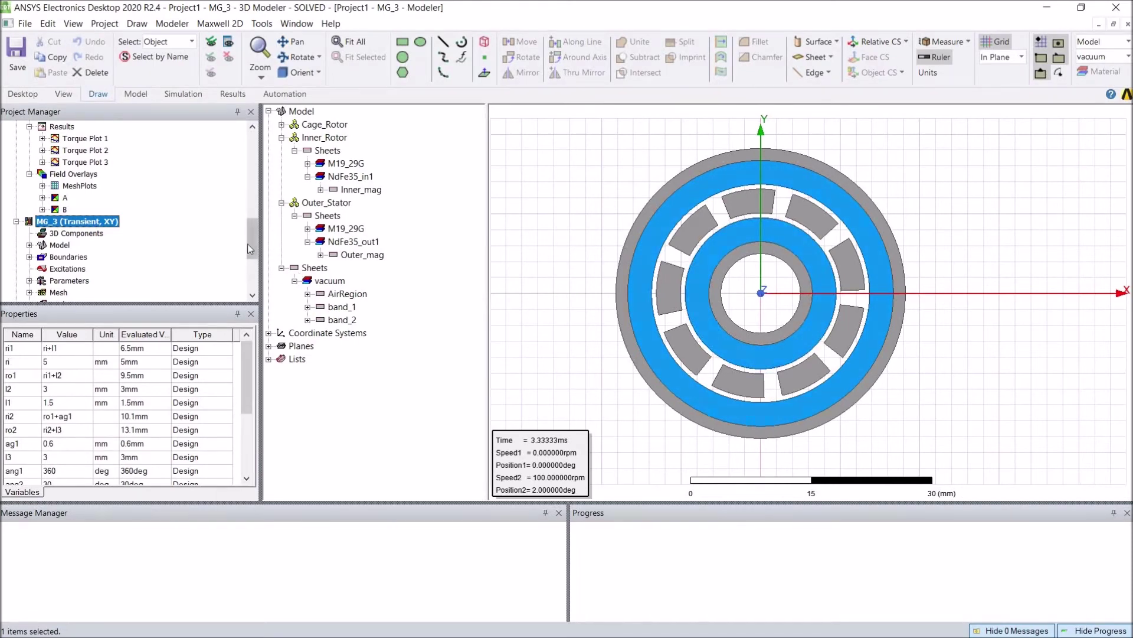
drag(257, 238, 254, 259)
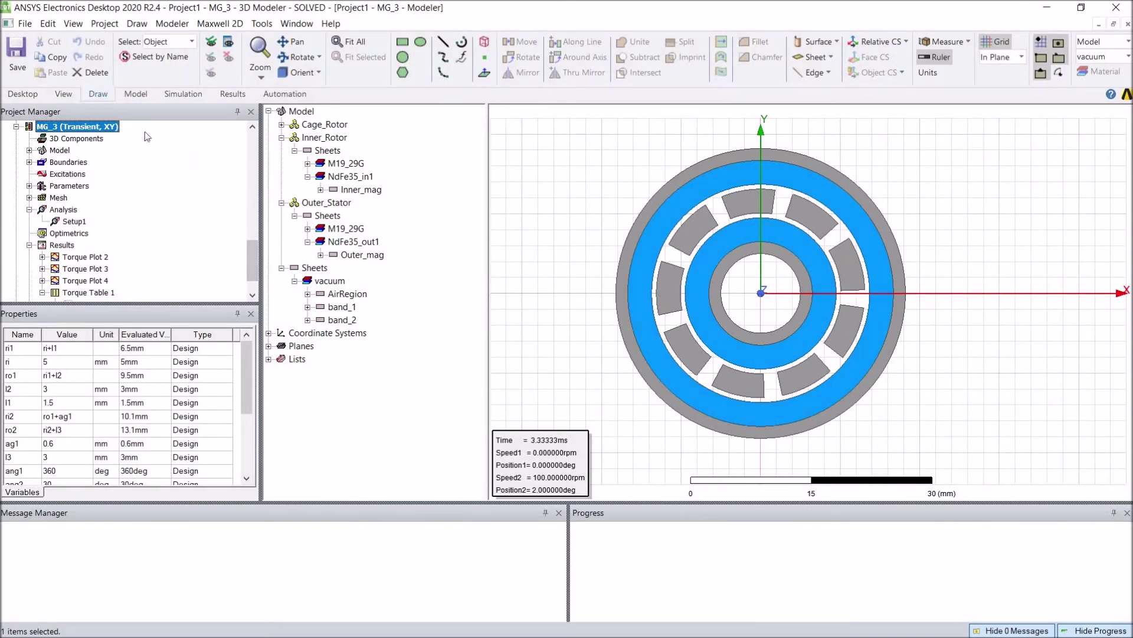
Copy the MG_3 design and paste it into Project1 as MG_4.
right_click(103, 131)
click(129, 139)
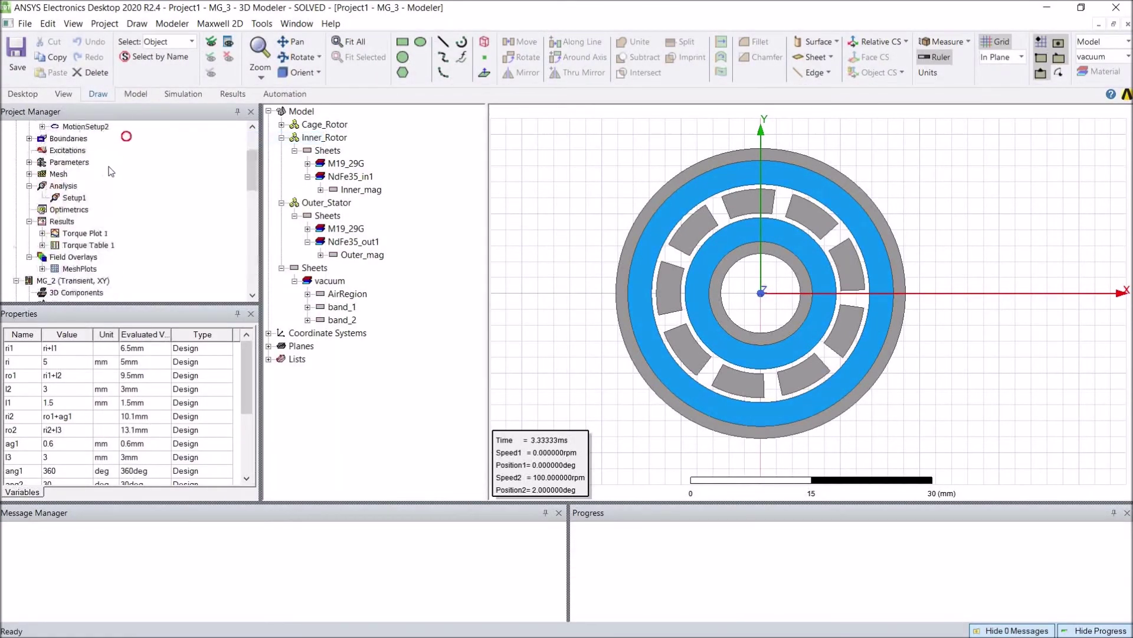
right_click(47, 125)
click(65, 127)
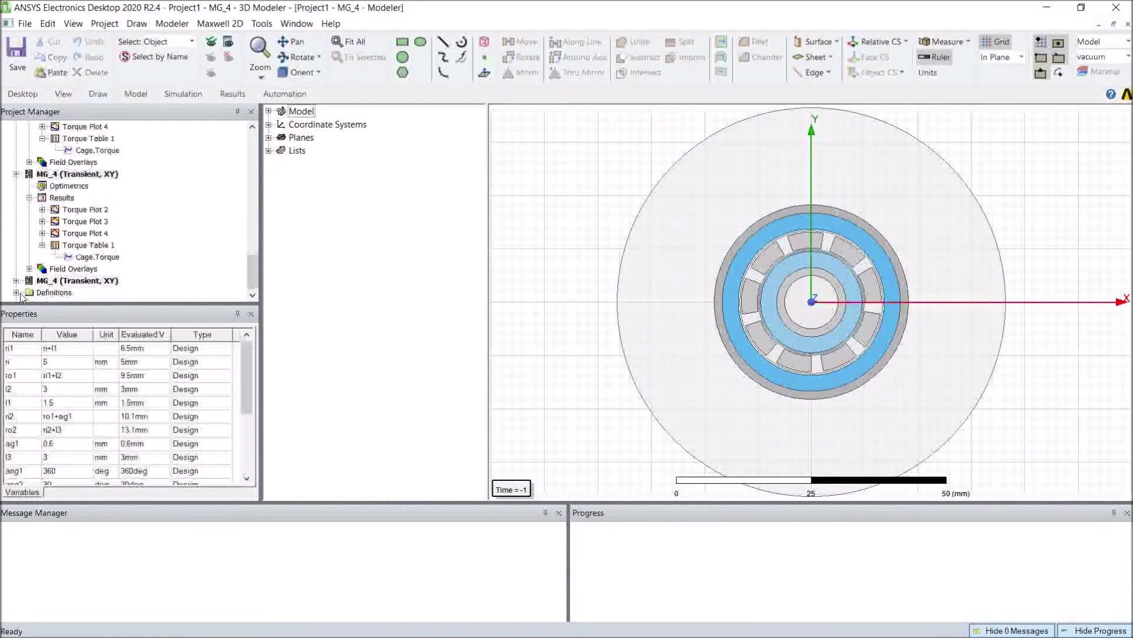
Change MG_4's solution type to Magnetostatic.
click(16, 185)
click(17, 185)
click(16, 284)
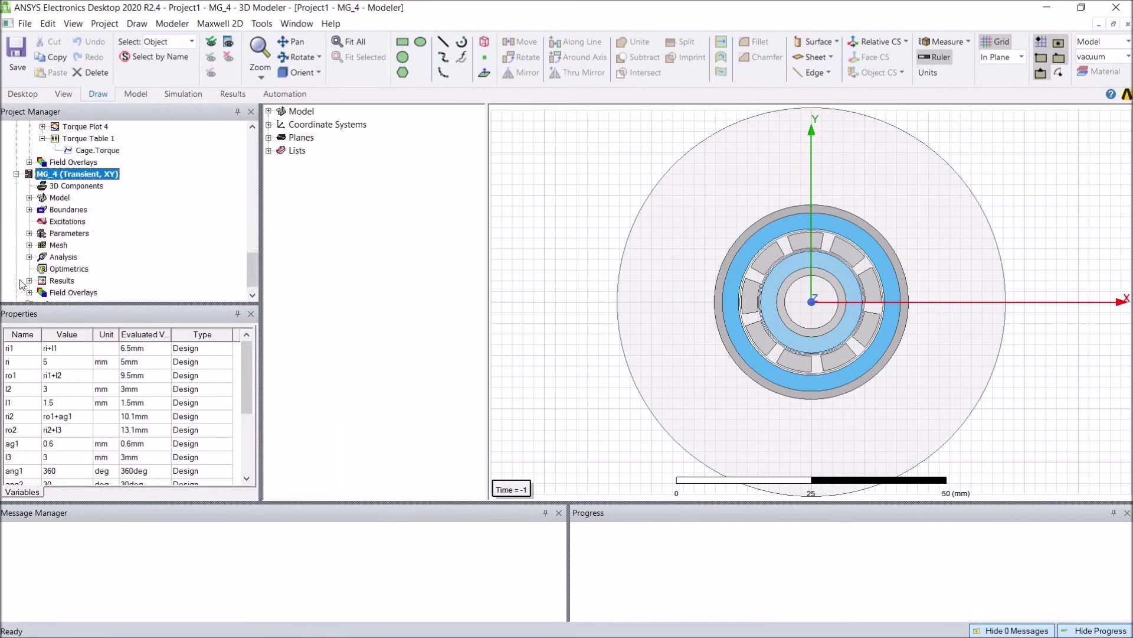
click(221, 24)
click(243, 40)
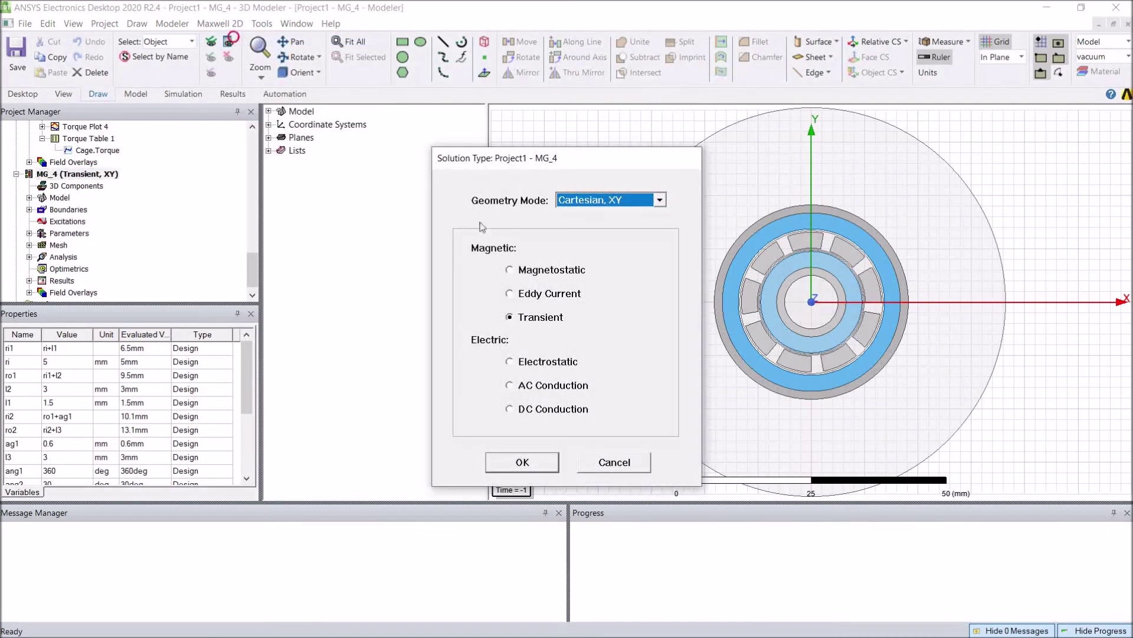
click(523, 272)
click(523, 462)
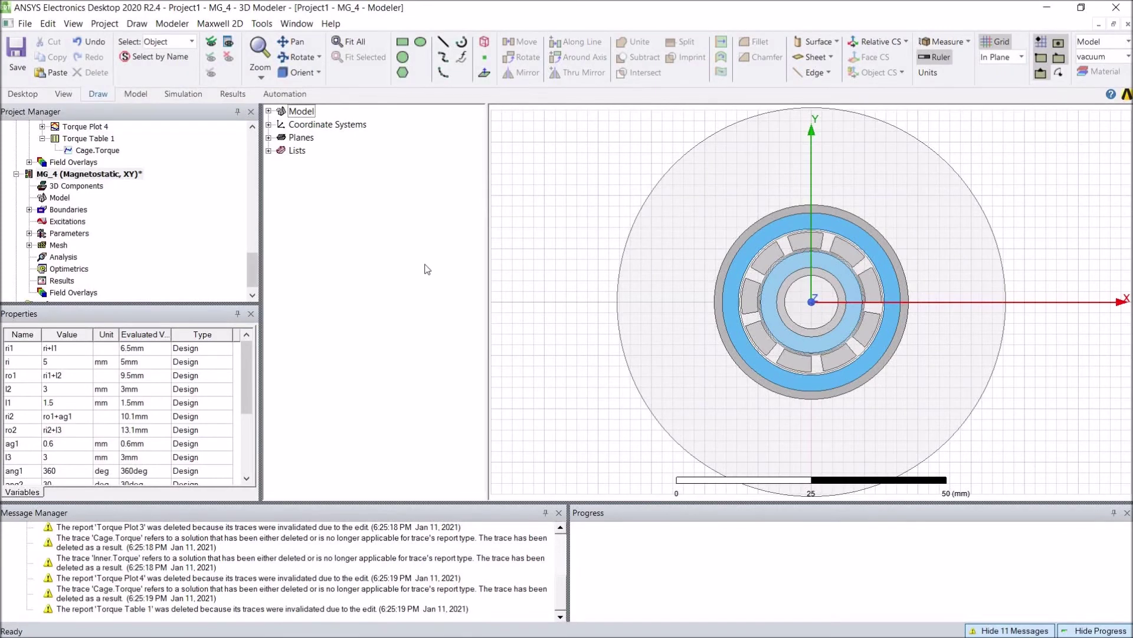
Rotate all nine cage pole pieces 14.5 deg about the Z axis.
click(752, 299)
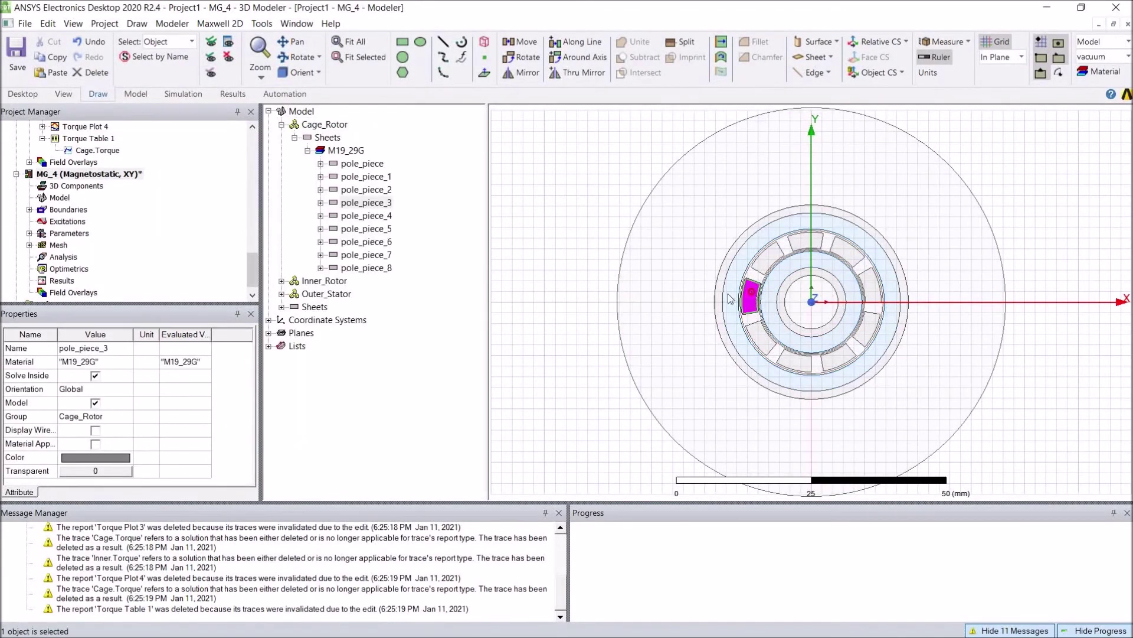
click(362, 163)
shift+click(373, 269)
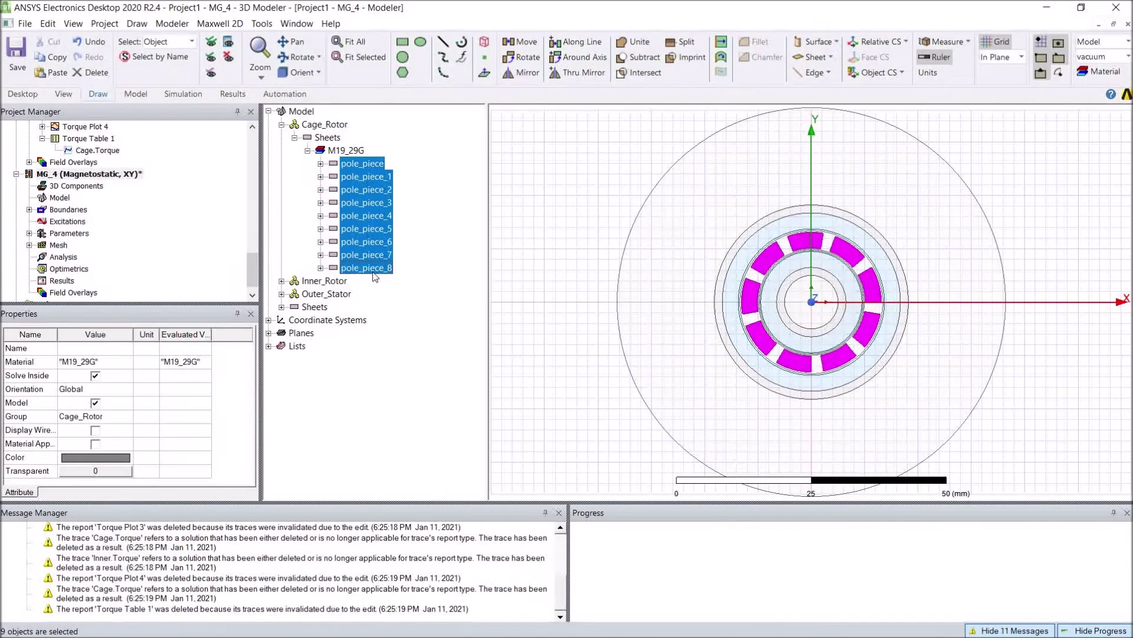
right_click(373, 272)
mouse_move(526, 333)
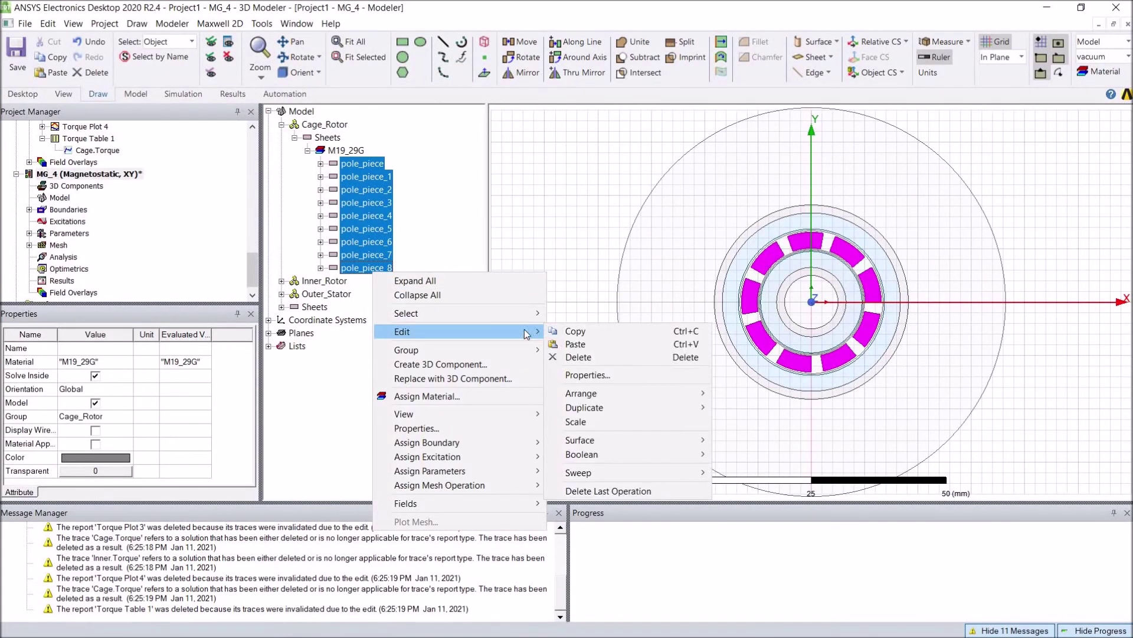
mouse_move(679, 393)
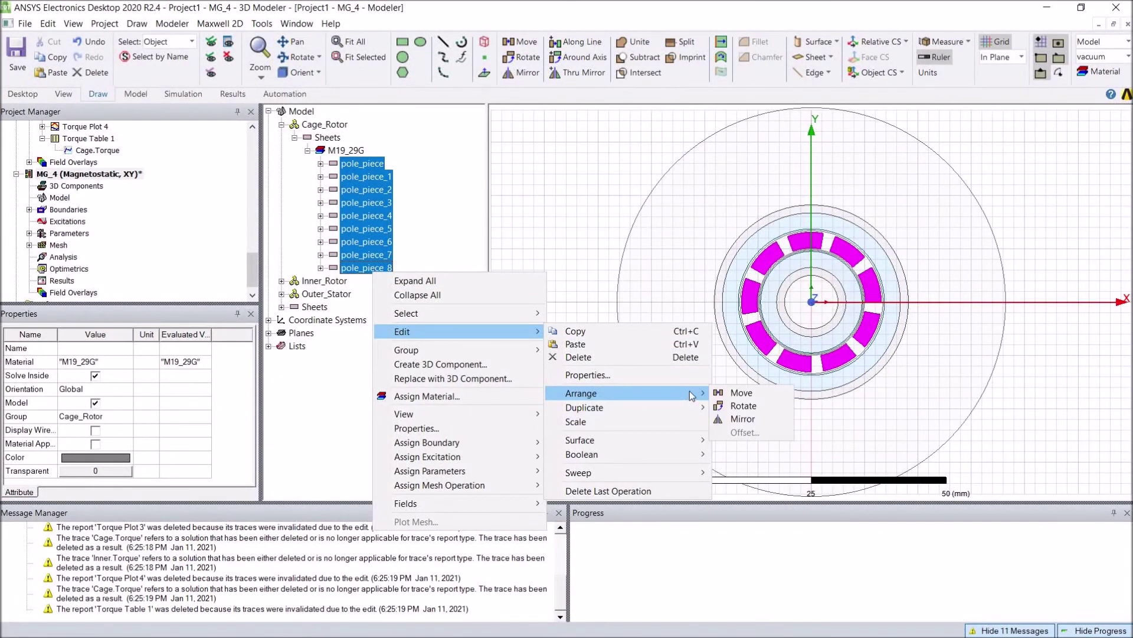
click(741, 405)
double_click(134, 94)
text(14.5)
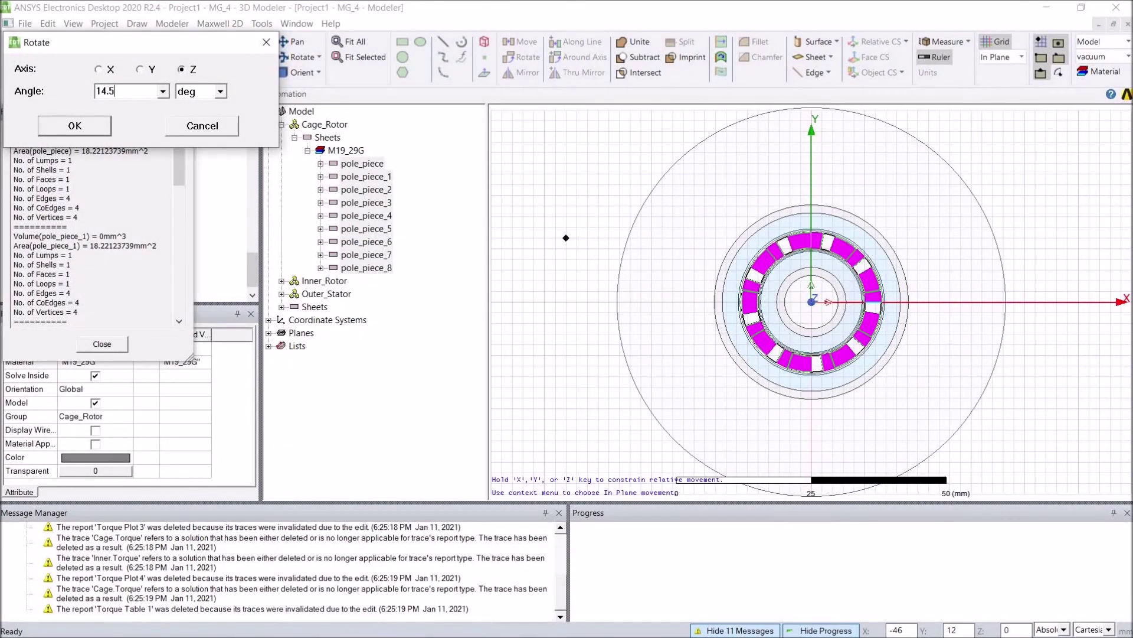
click(100, 128)
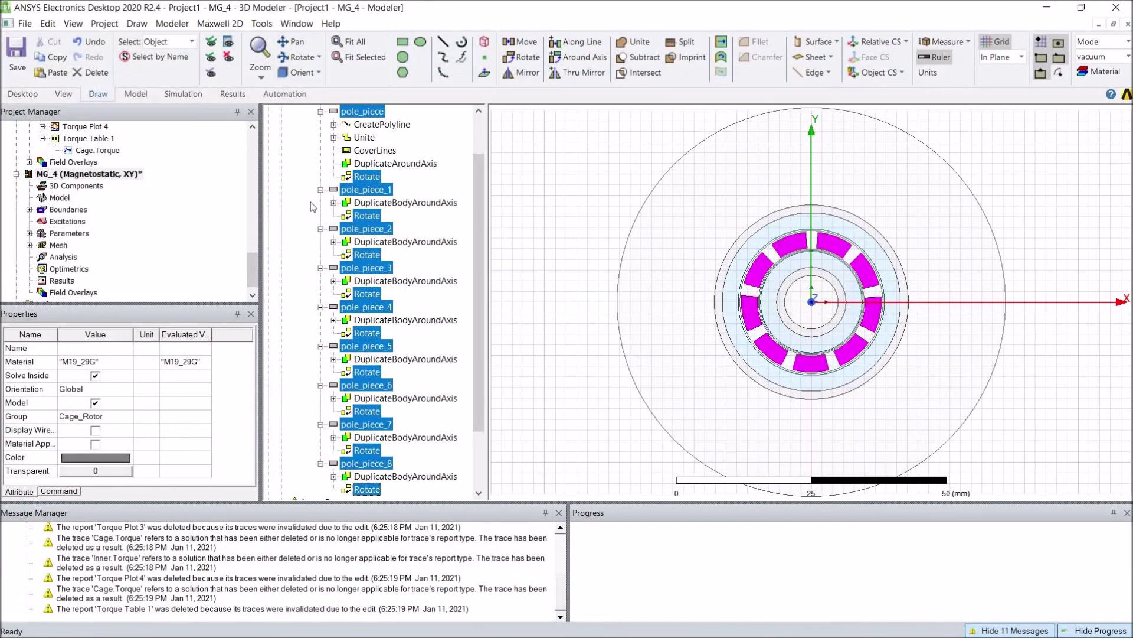
Collapse the model tree and add a default solution setup under Analysis.
right_click(332, 150)
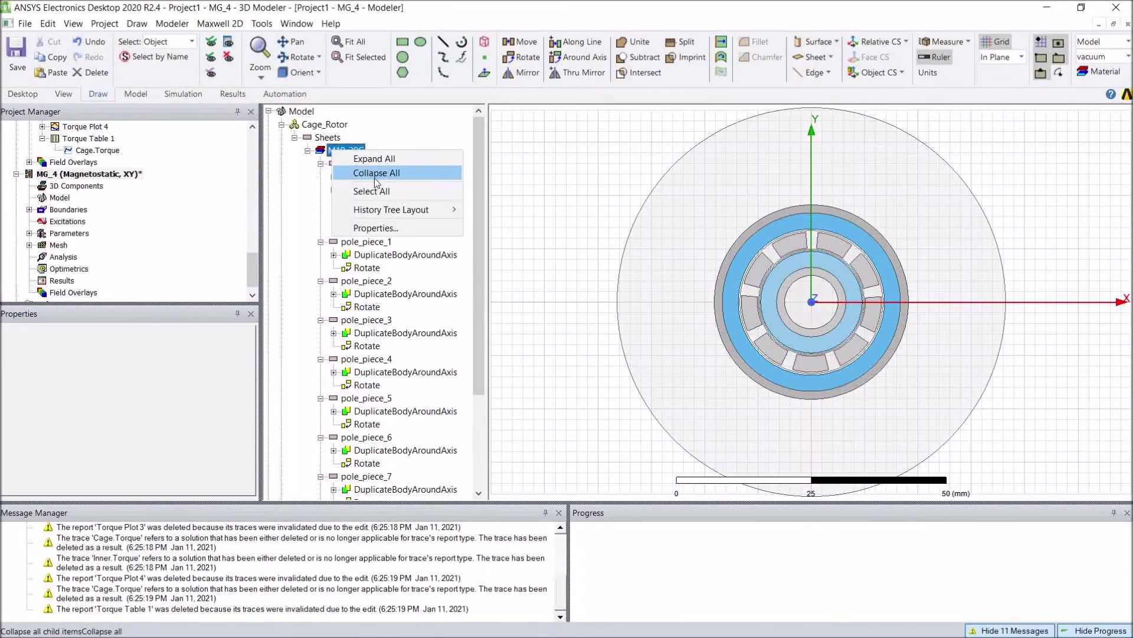
click(380, 176)
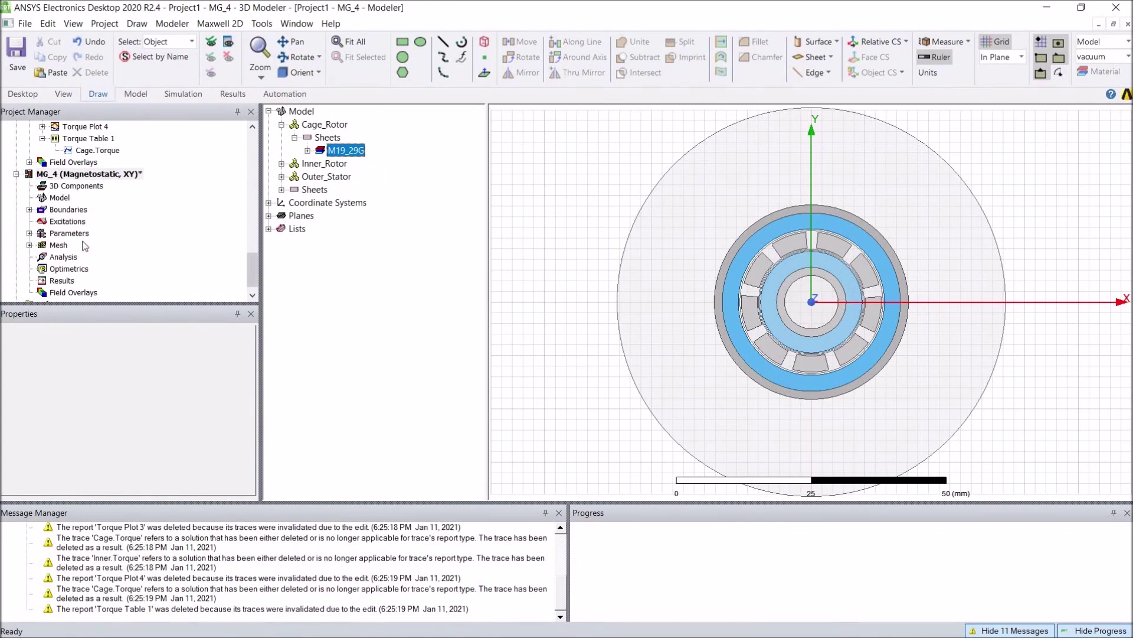
right_click(66, 261)
click(130, 286)
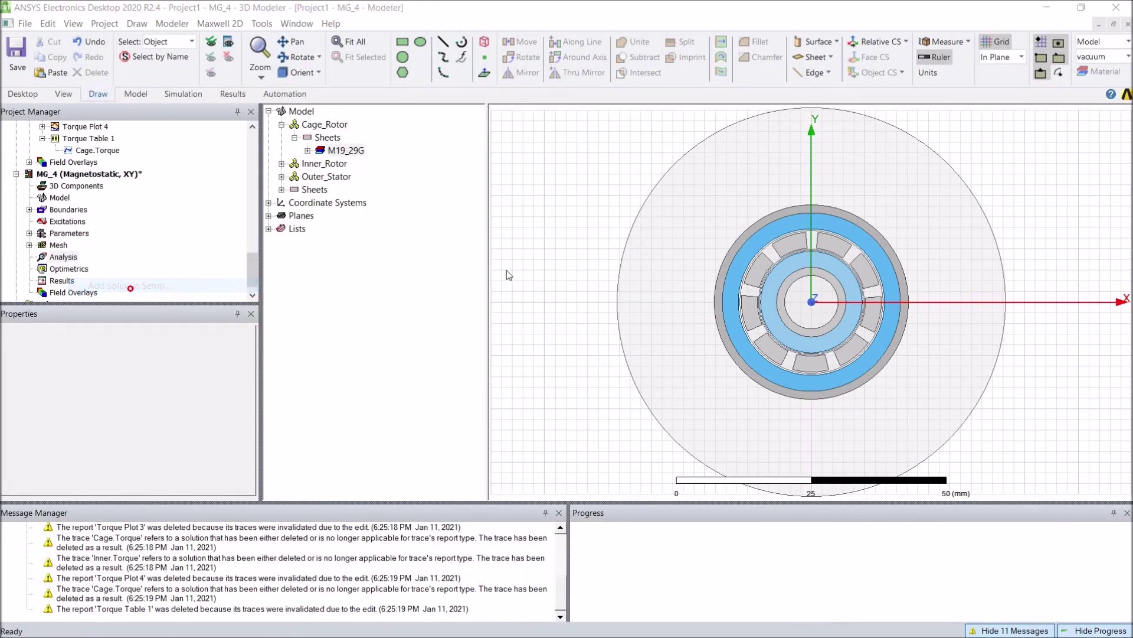
click(657, 522)
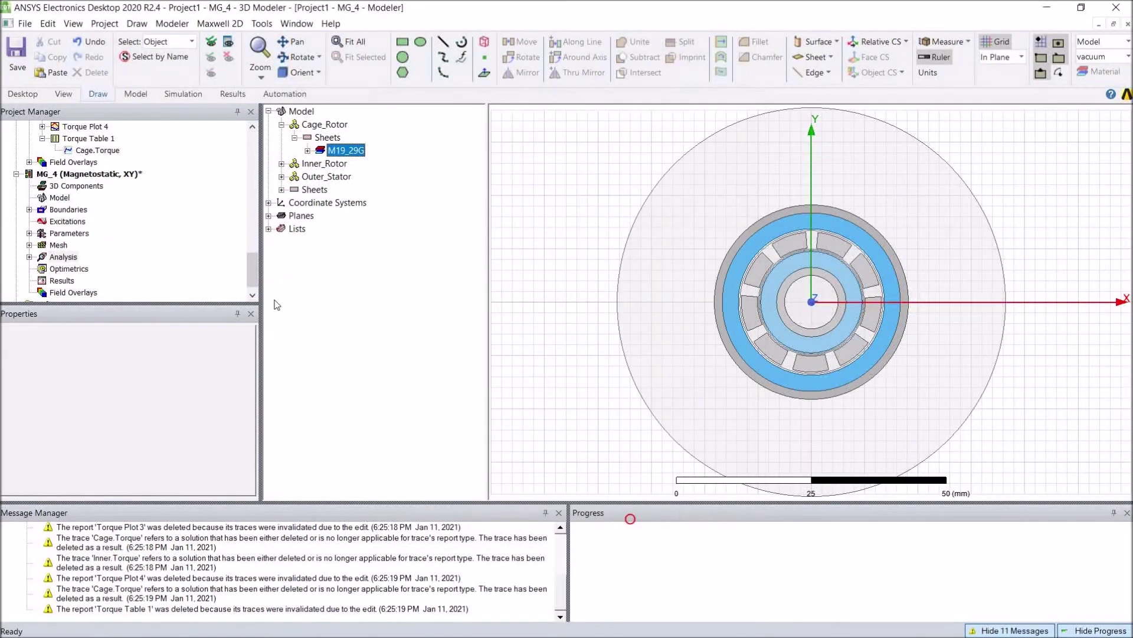
Start a new parametric sweep under Optimetrics for MG_4.
right_click(65, 270)
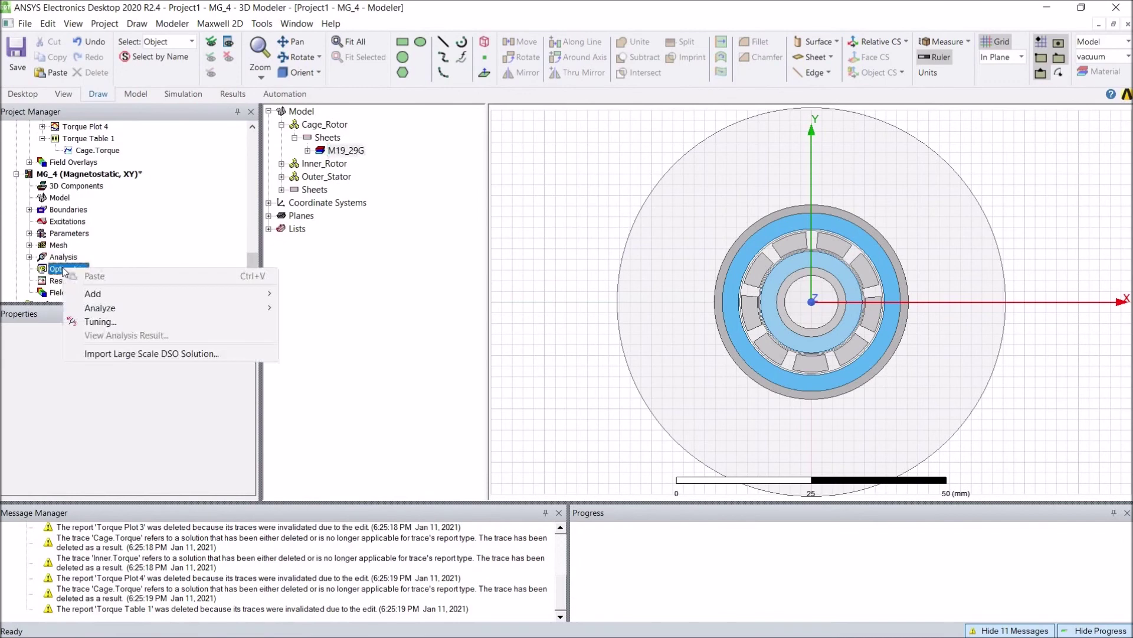
click(76, 175)
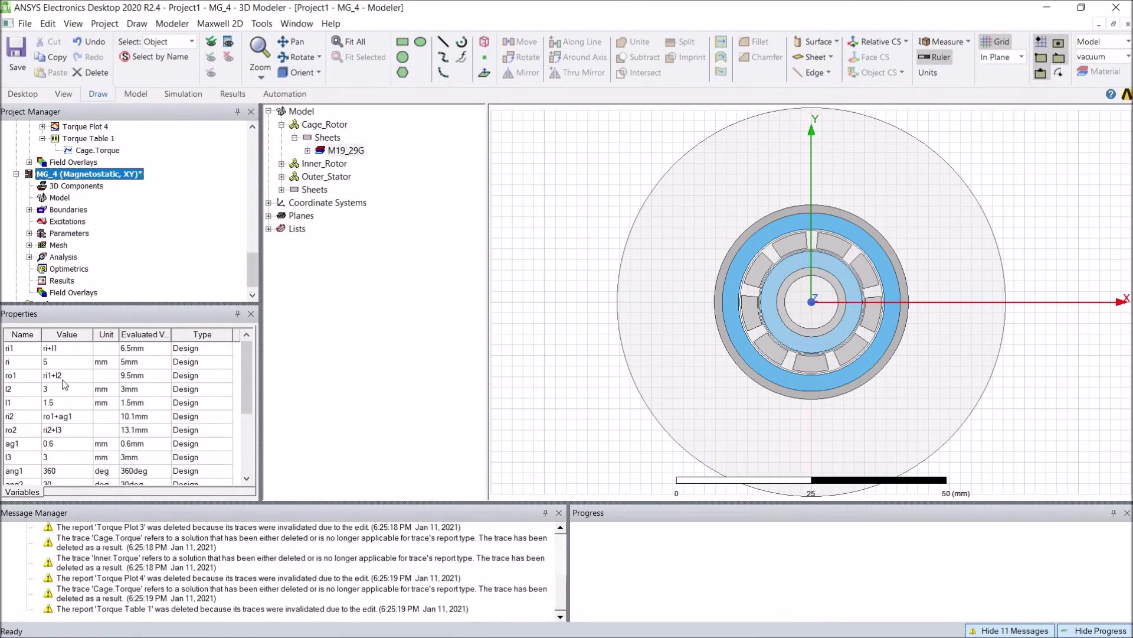
scroll(66, 389, down, 3)
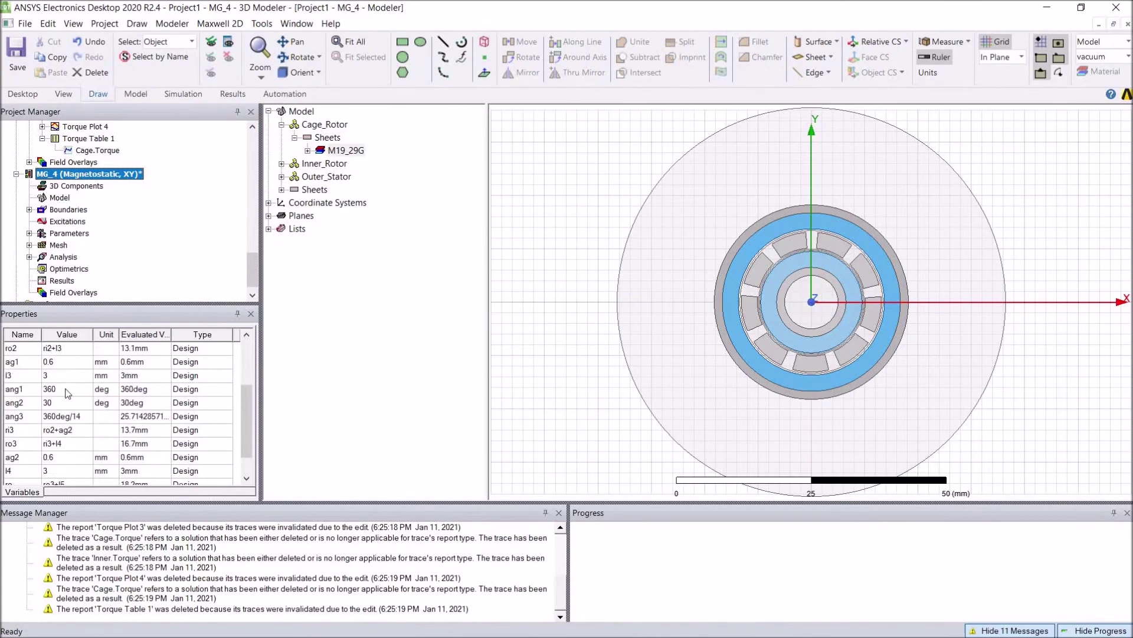
scroll(67, 393, up, 3)
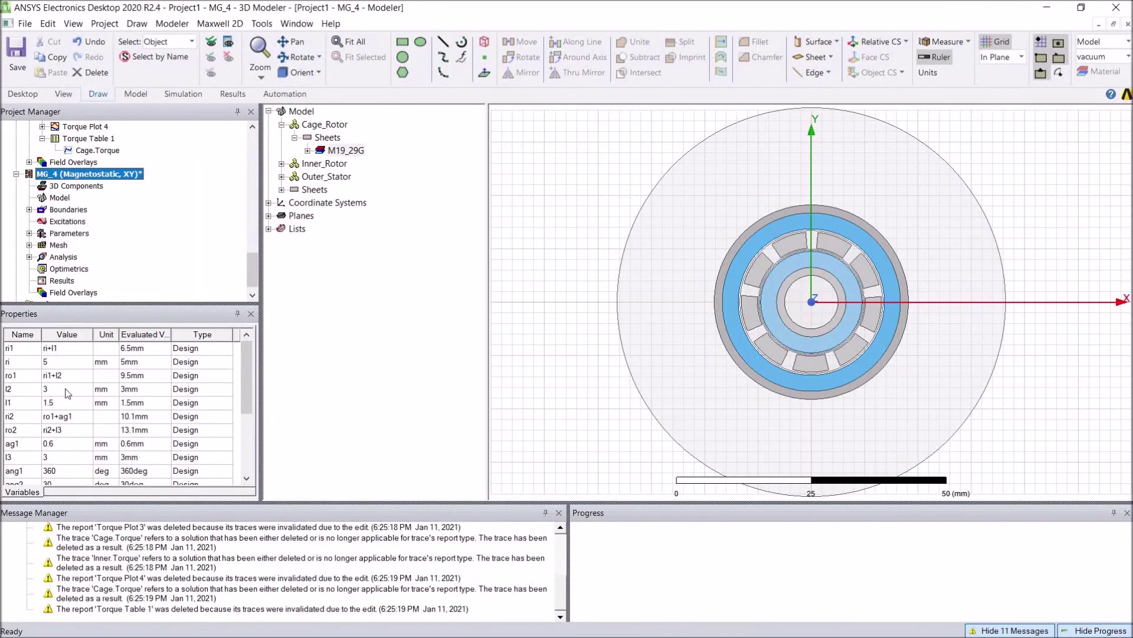
right_click(79, 269)
mouse_move(277, 295)
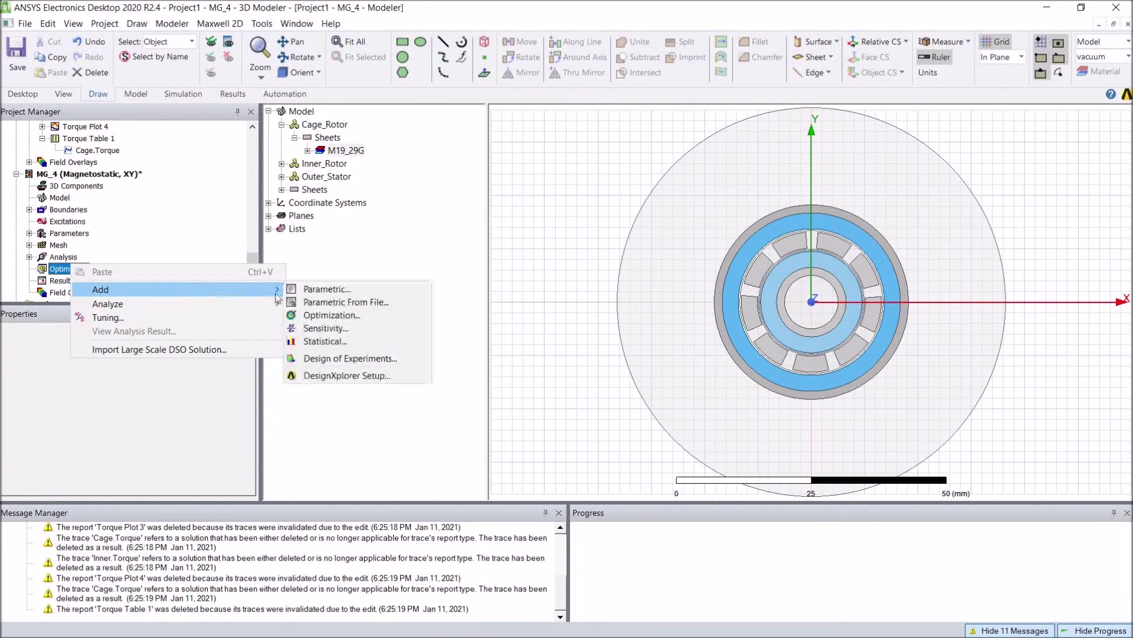
click(326, 288)
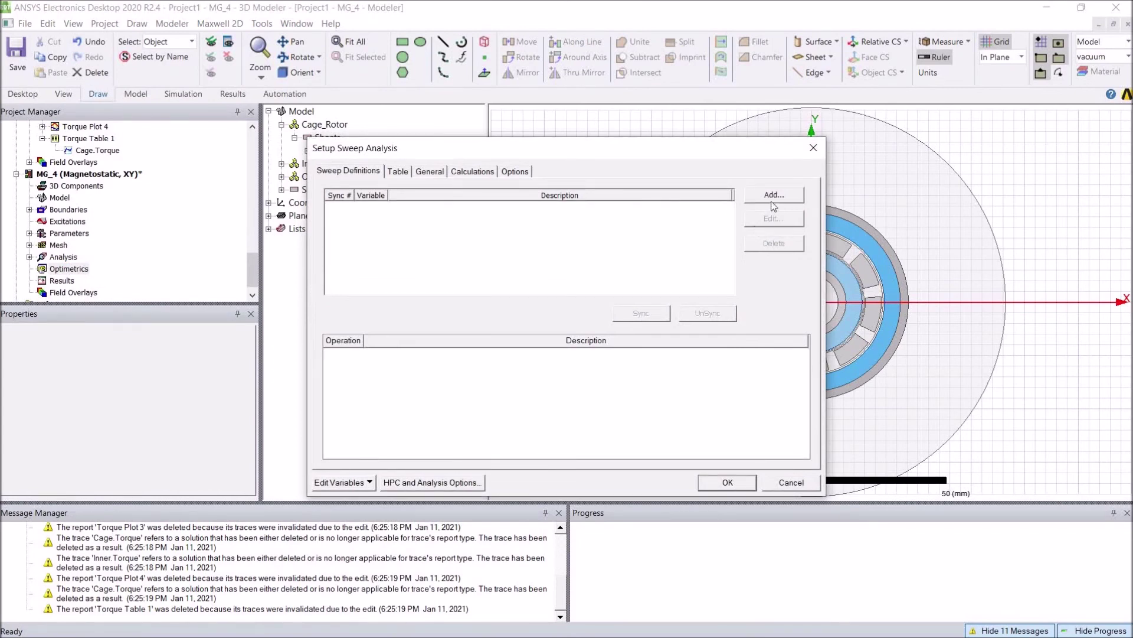
Add a linear sweep of ri from 2.5 to 7.5 mm in 0.5 mm steps.
click(774, 195)
click(499, 219)
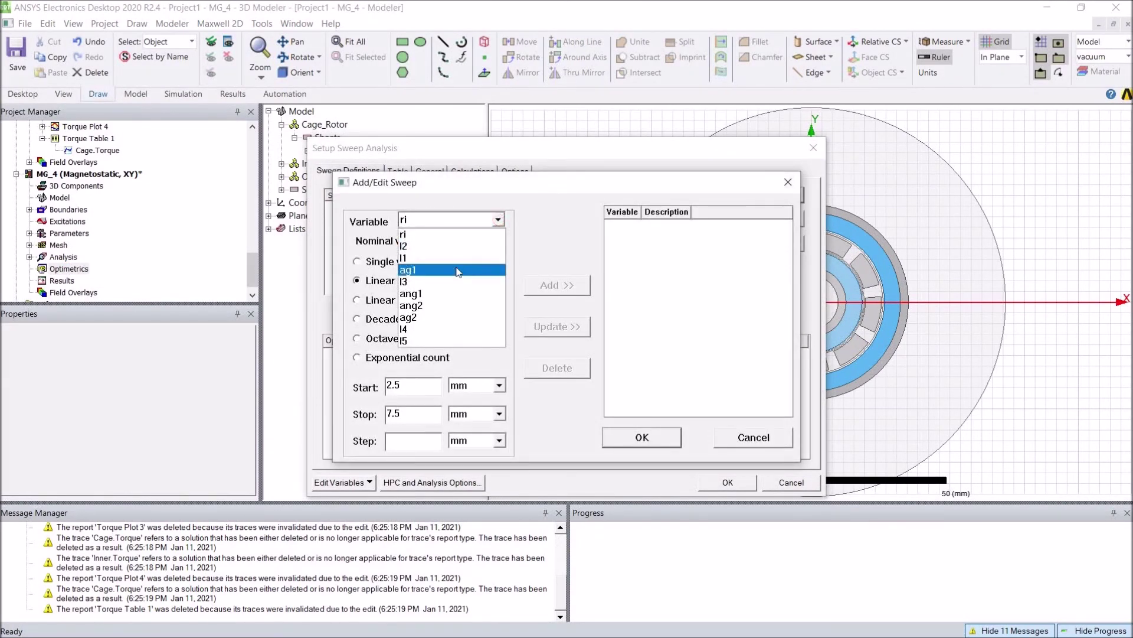
click(465, 235)
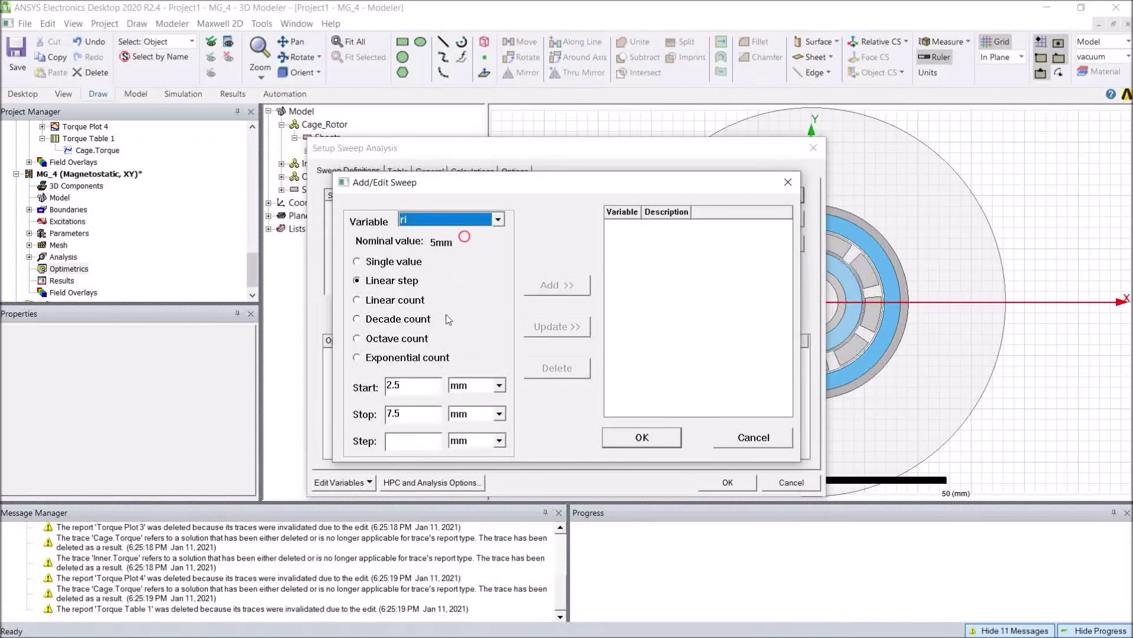
click(414, 439)
text(0.)
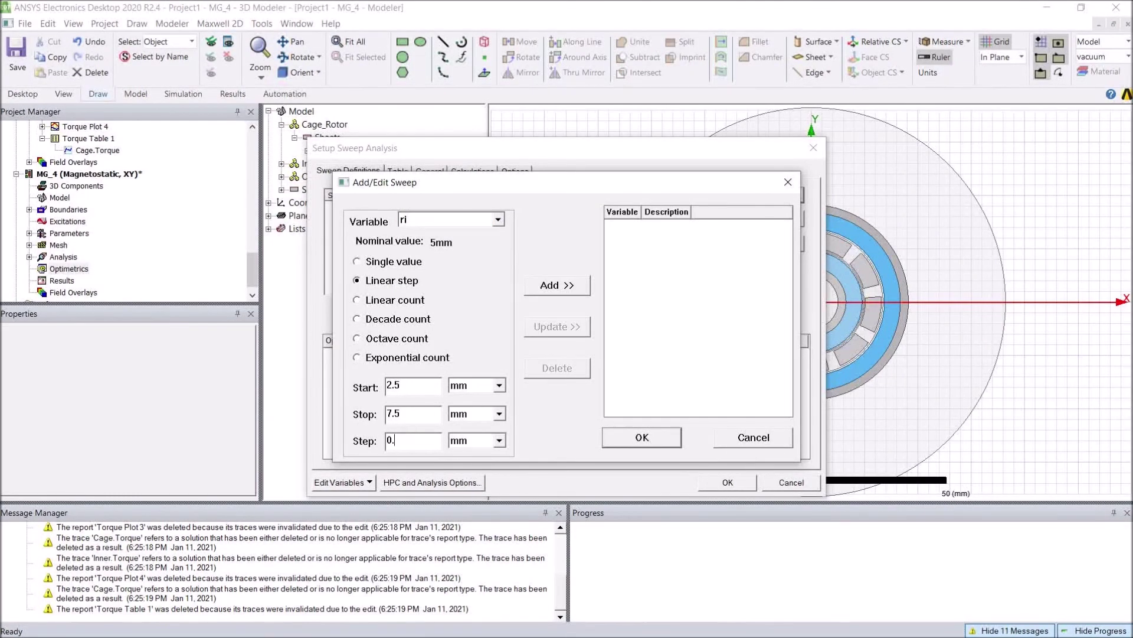
text(5)
click(566, 286)
Add a linear sweep of ag1 from 0.2 to 0.5 mm in 0.1 mm steps.
click(498, 219)
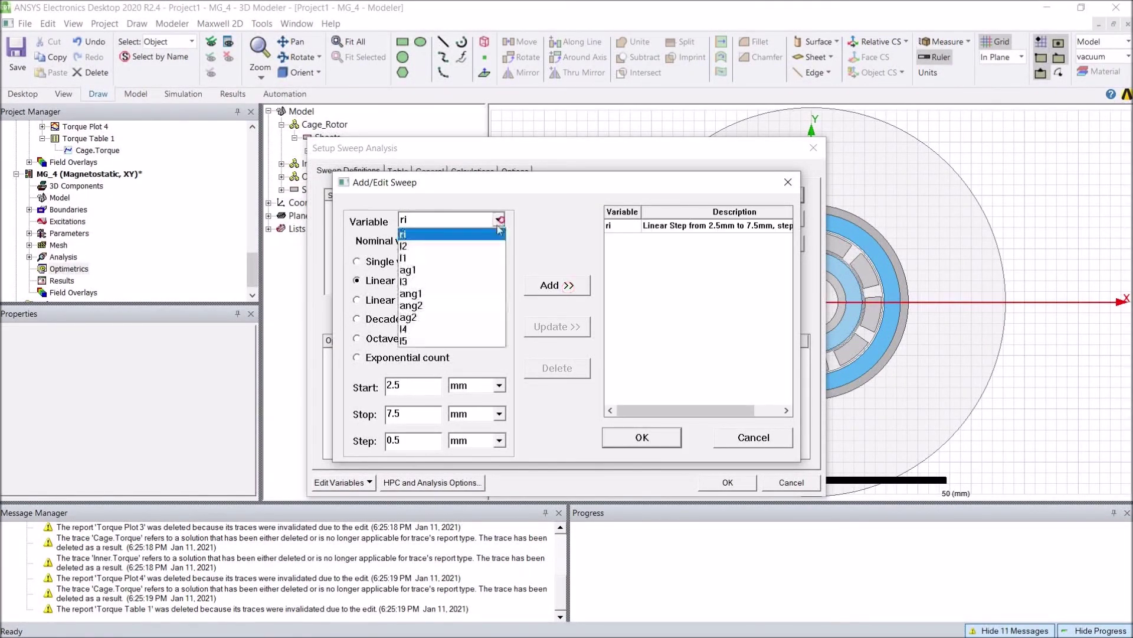
click(430, 271)
double_click(413, 384)
text(0.2)
double_click(402, 413)
text(0.5)
double_click(412, 438)
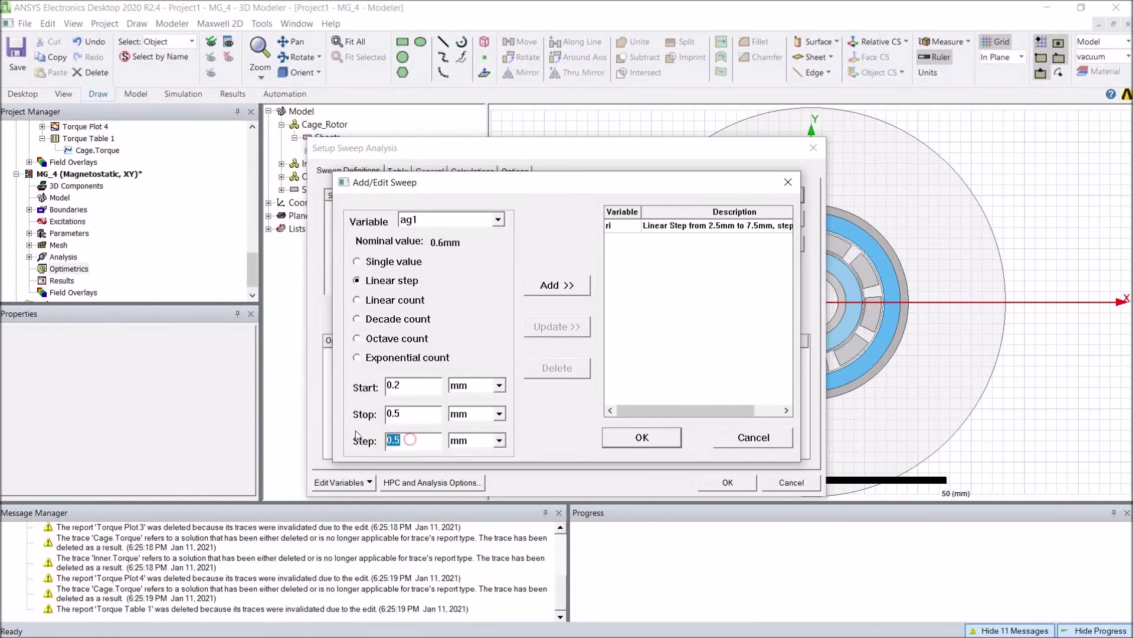
text(1)
key(BackSpace)
text(0.1)
click(557, 285)
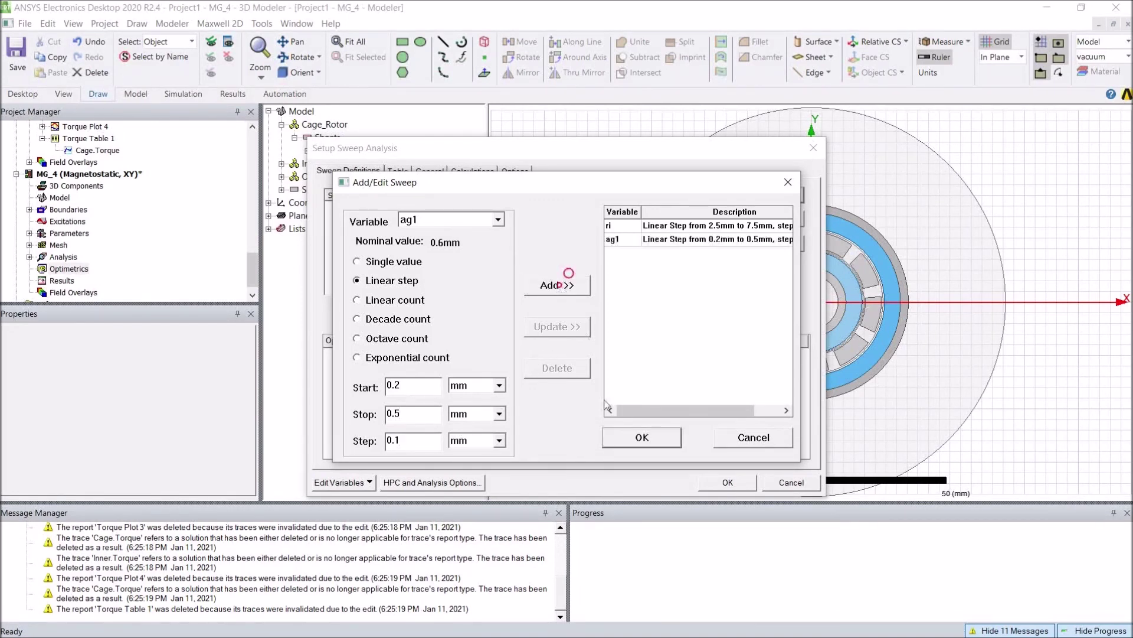
click(625, 438)
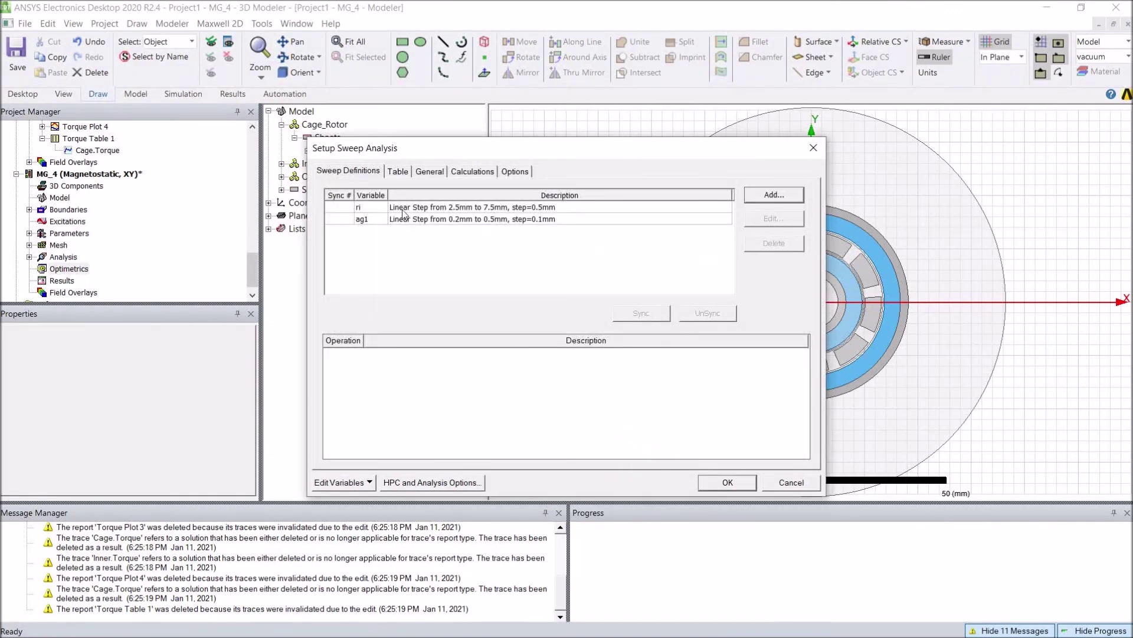
Check the 44 sweep combinations in the Table tab and accept the parametric setup.
click(405, 176)
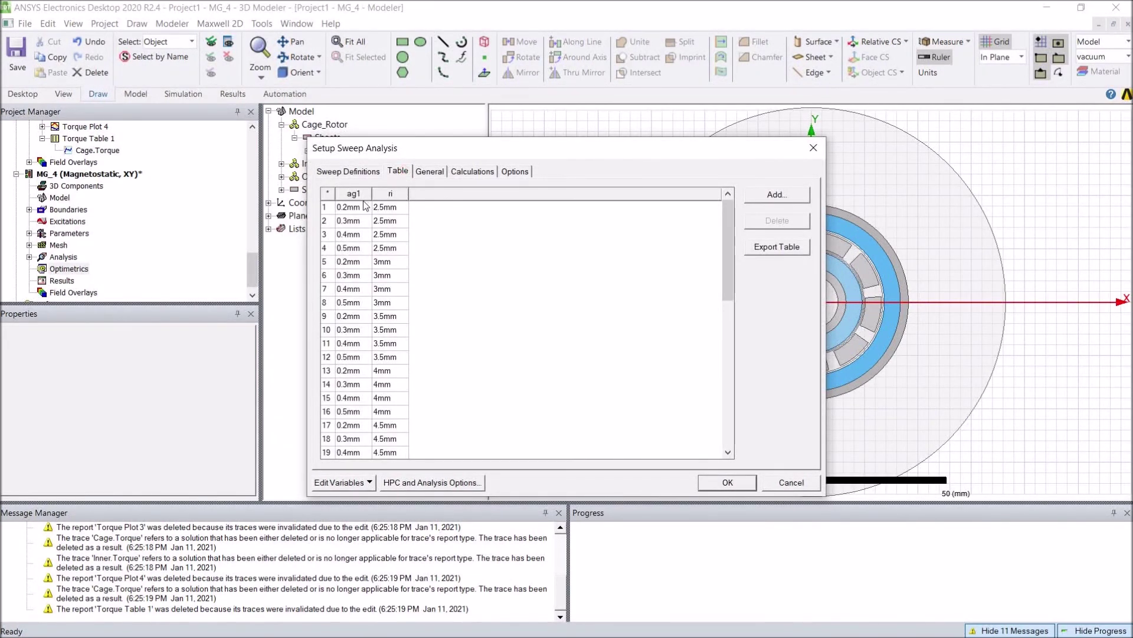
click(722, 228)
drag(728, 272, 732, 381)
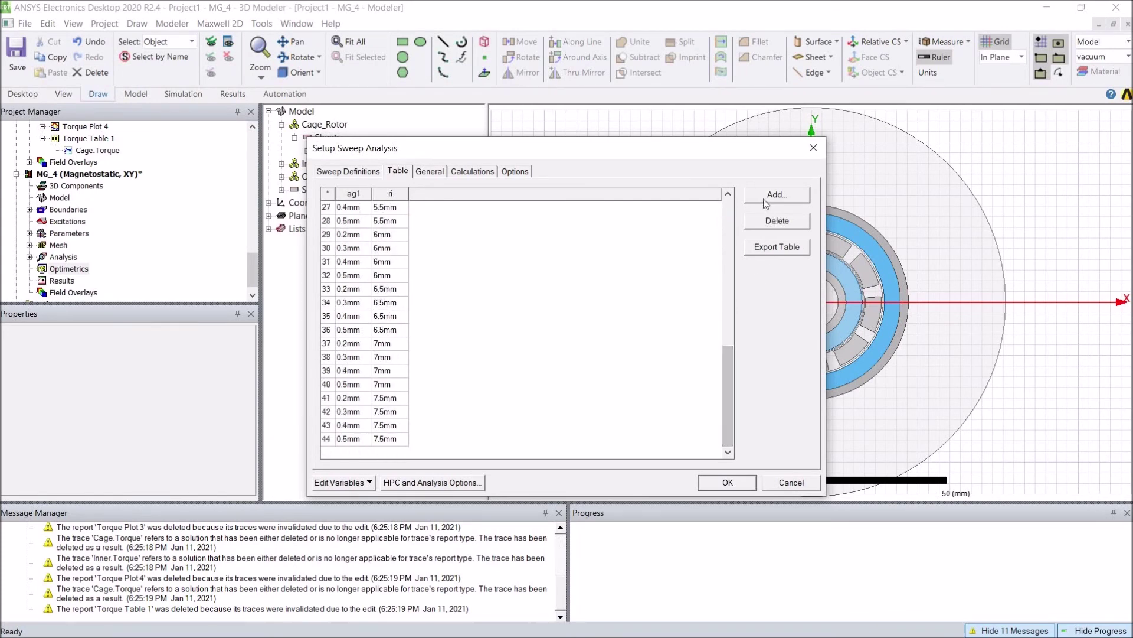
click(721, 482)
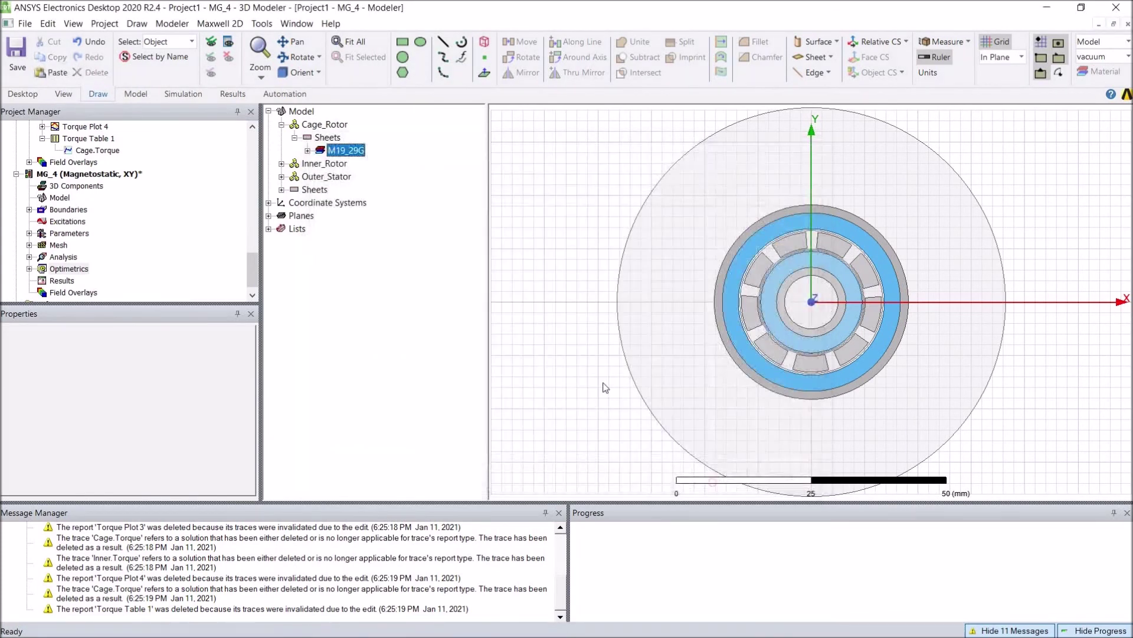
click(586, 274)
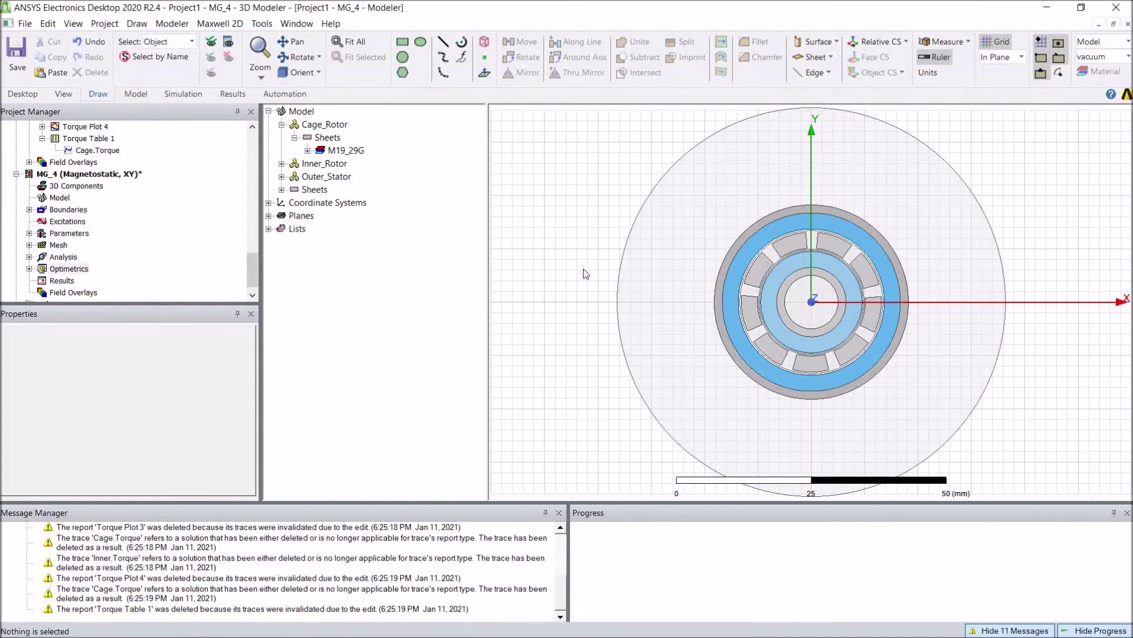